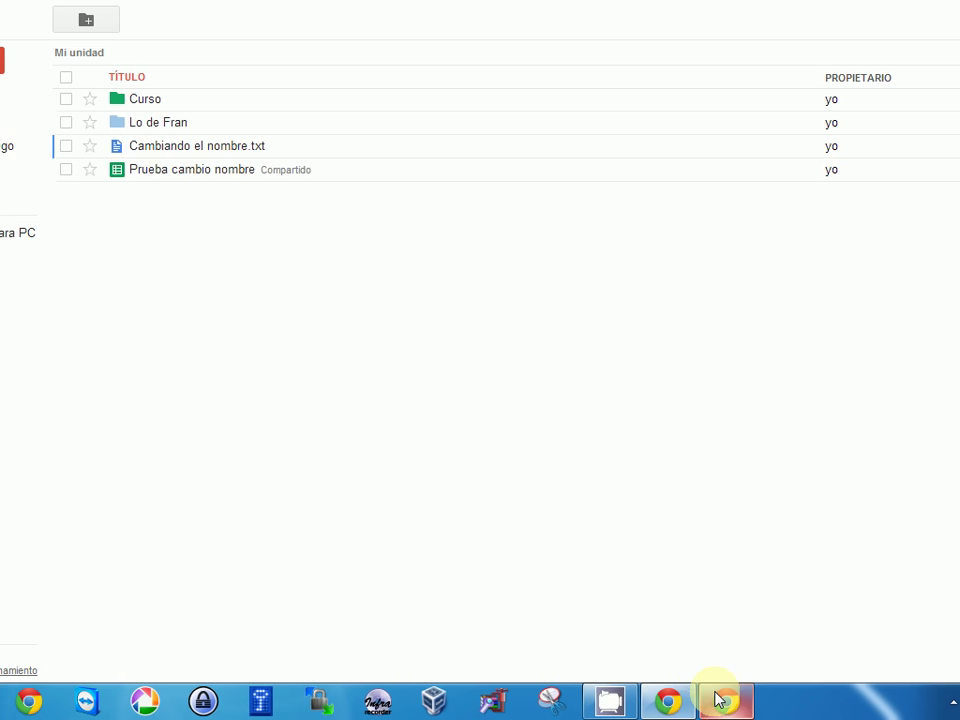
- Switch to the second Chrome window showing Mi unidad with its seven folders
{"action": "left_click", "coordinate": [722, 700]}
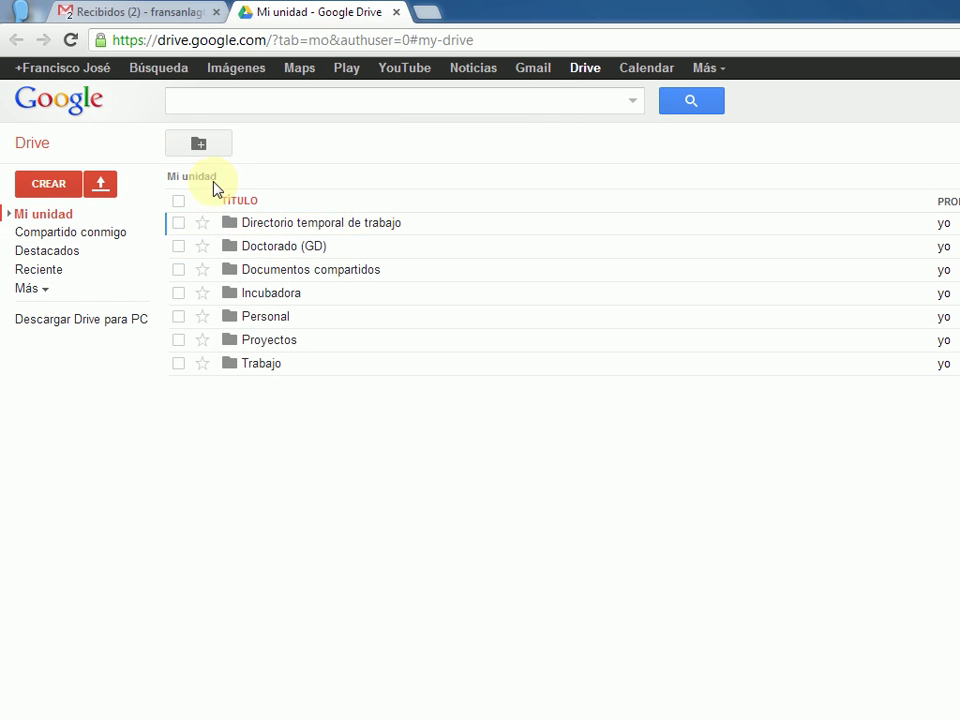
- Open the Compartir settings for Directorio temporal de trabajo and show its visibility options
{"action": "left_click", "coordinate": [422, 228]}
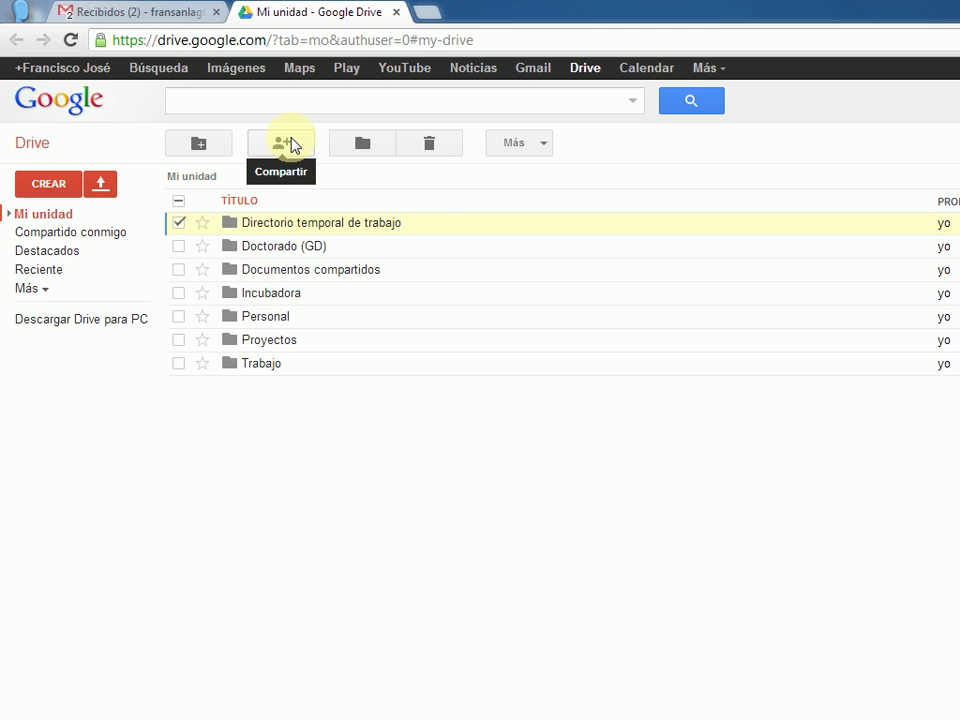
{"action": "right_click", "coordinate": [435, 224]}
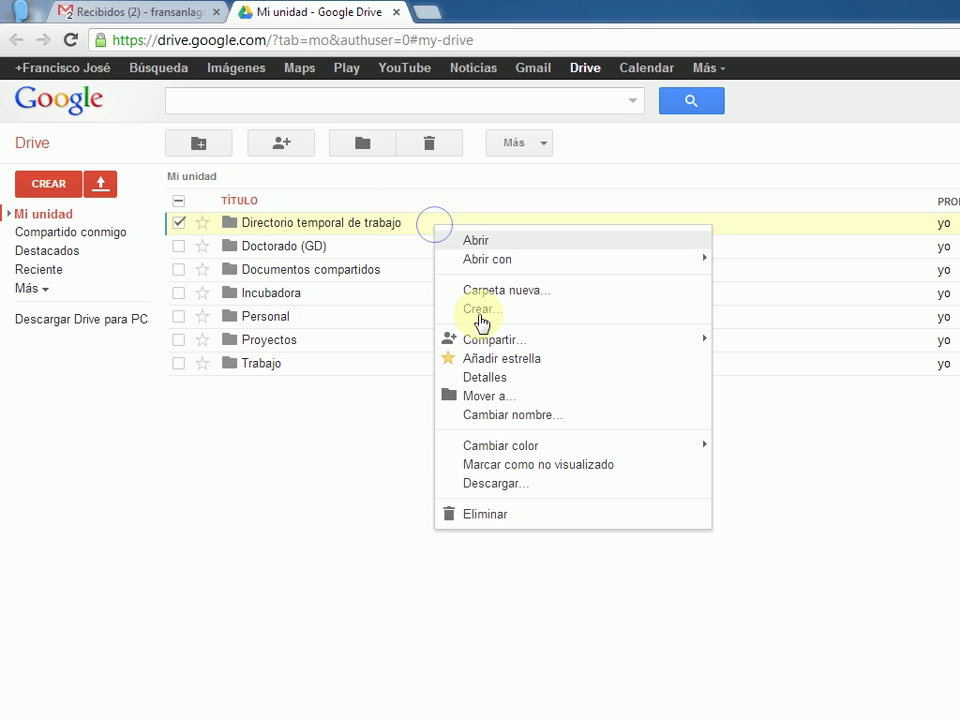
{"action": "mouse_move", "coordinate": [490, 340]}
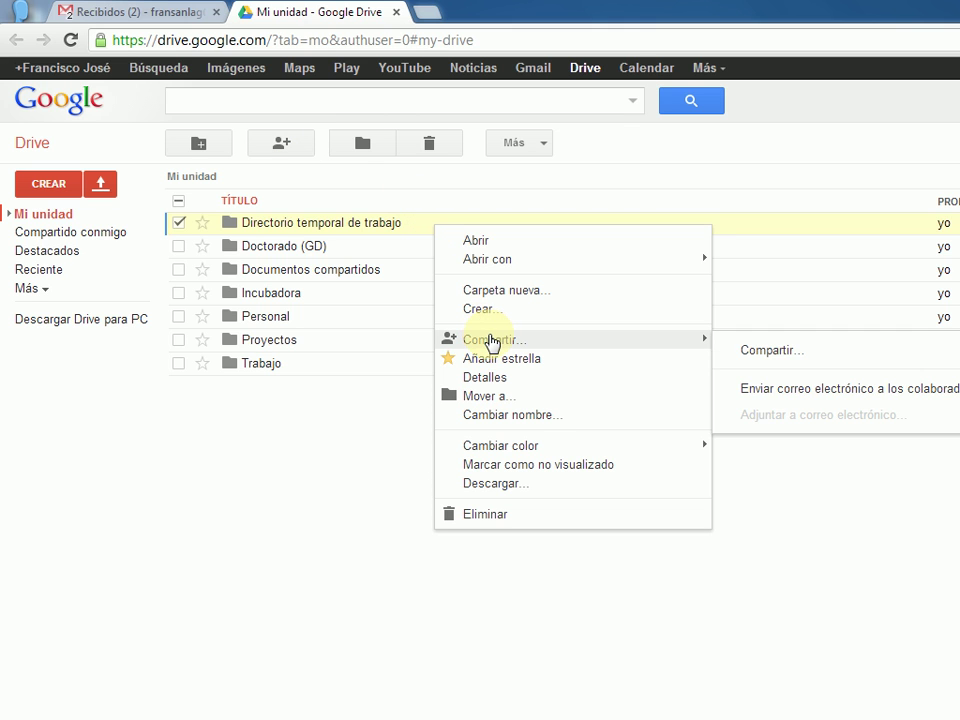
{"action": "left_click", "coordinate": [292, 144]}
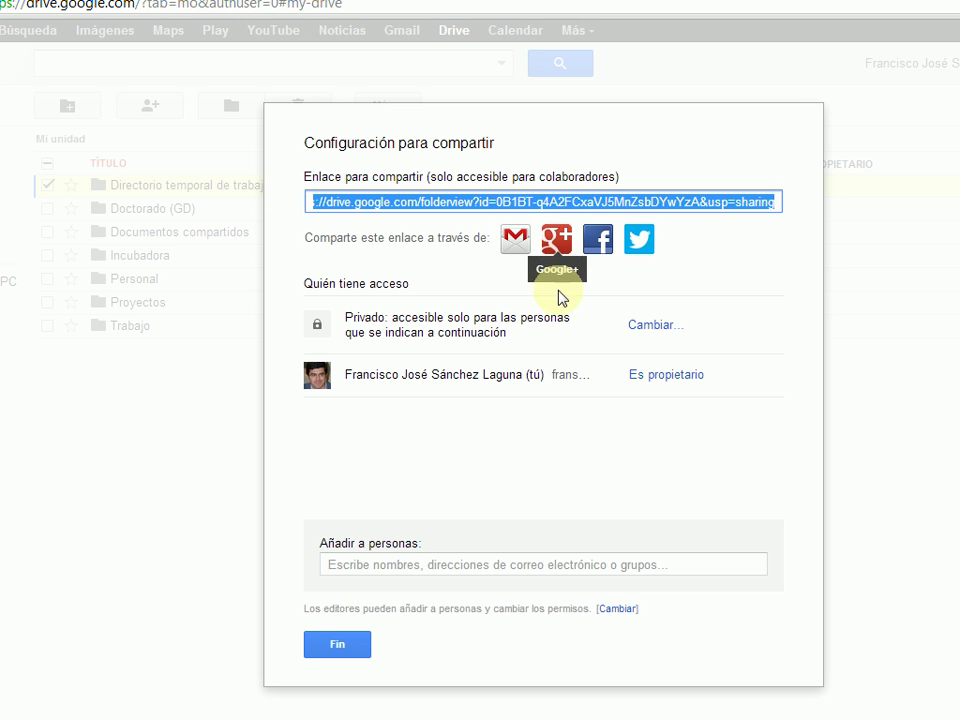
{"action": "left_click", "coordinate": [652, 330]}
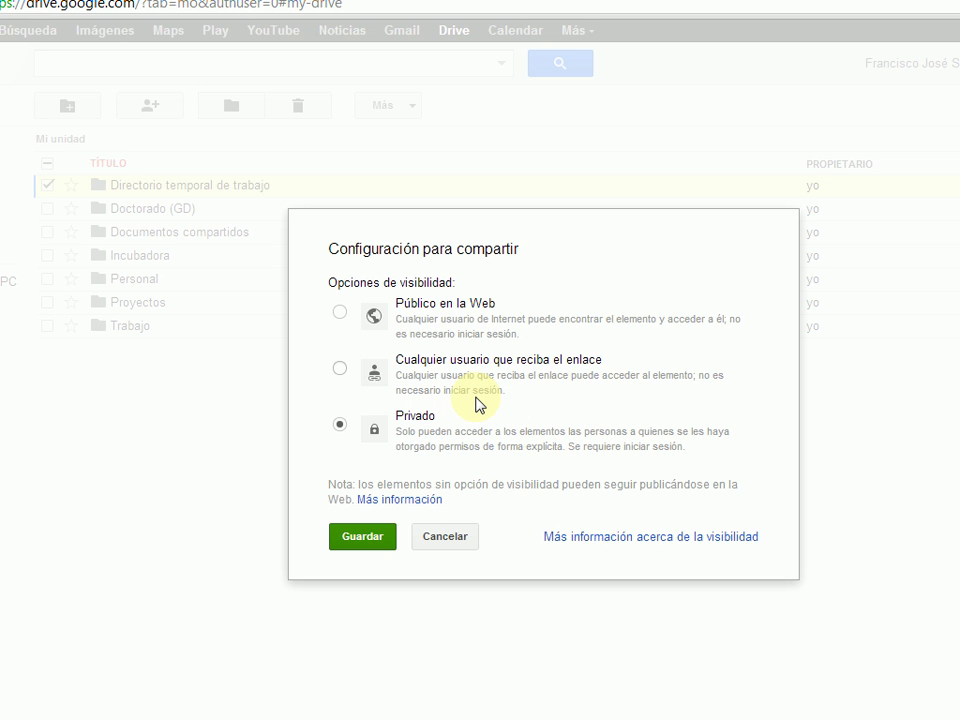
- Set visibility to Cualquier usuario que reciba el enlace with Puede ver access
{"action": "left_click", "coordinate": [441, 359]}
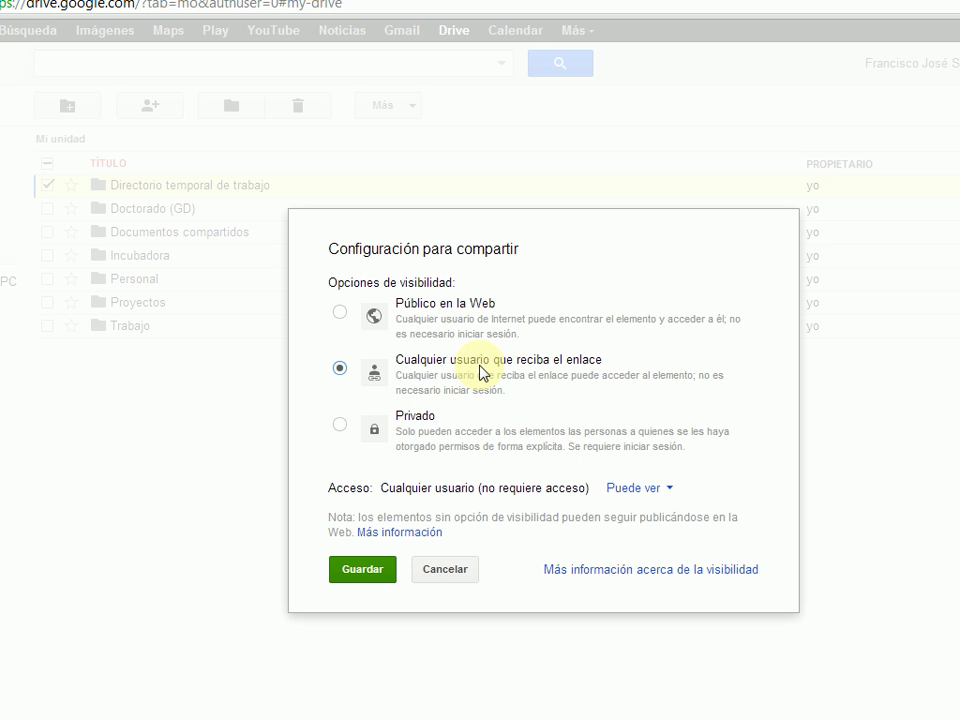
{"action": "left_click", "coordinate": [424, 423]}
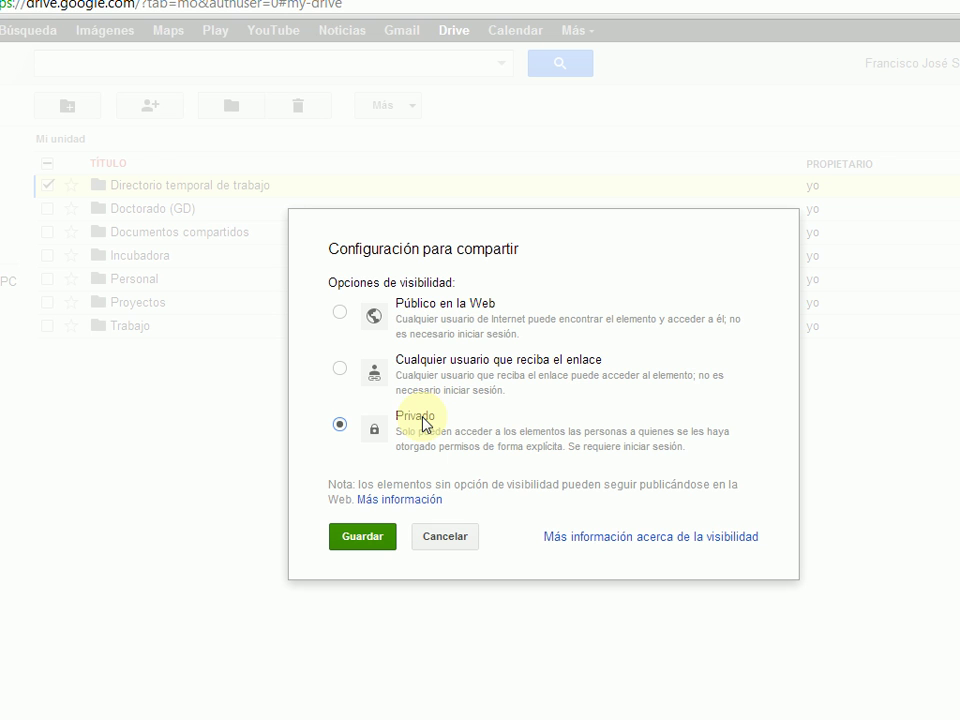
{"action": "left_click", "coordinate": [445, 366]}
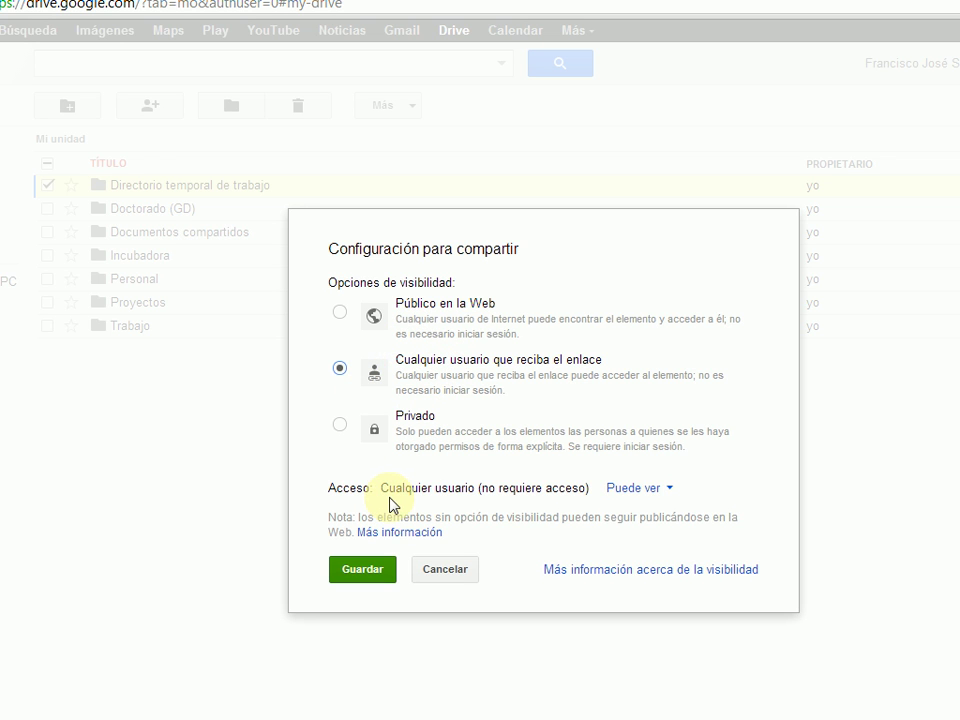
{"action": "left_click", "coordinate": [656, 497]}
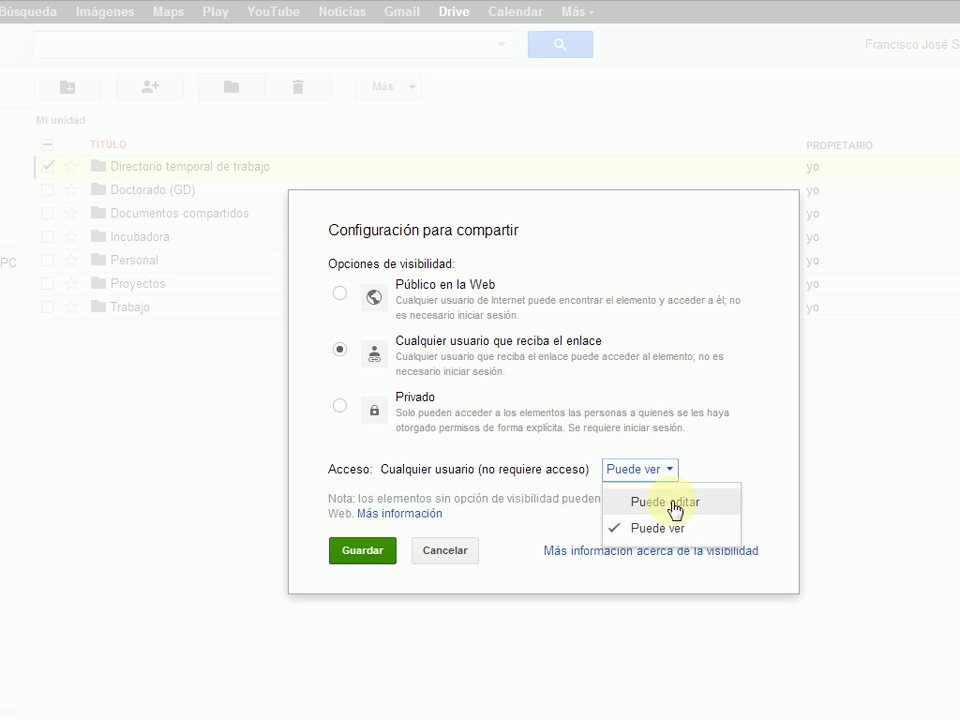
- Try Público en la Web, then pick Privado and cancel the visibility changes
{"action": "left_click", "coordinate": [666, 469]}
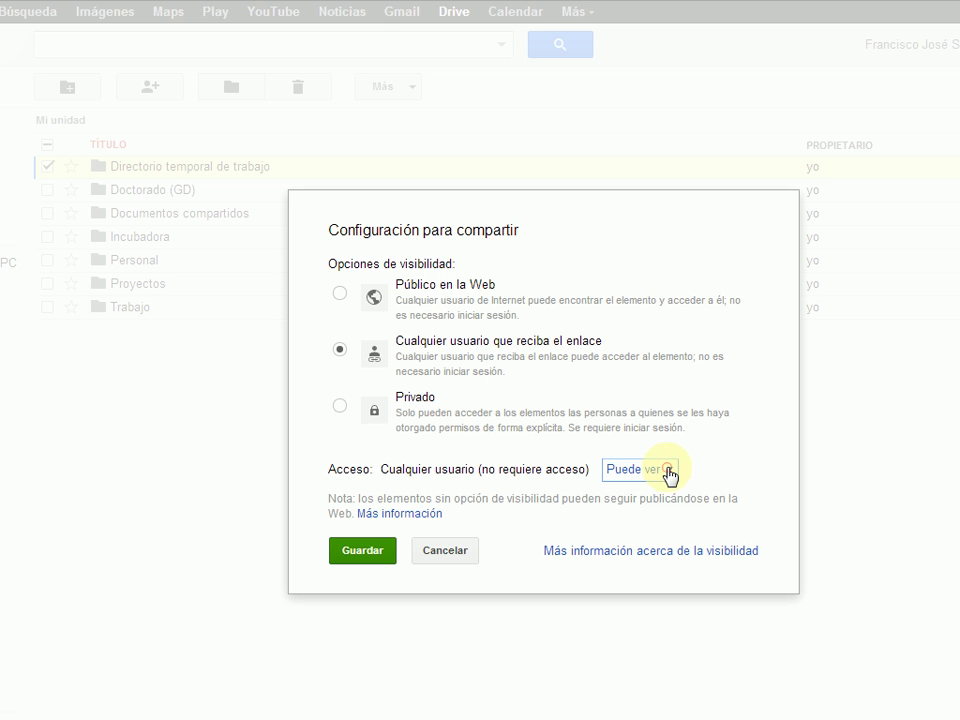
{"action": "left_click", "coordinate": [437, 291]}
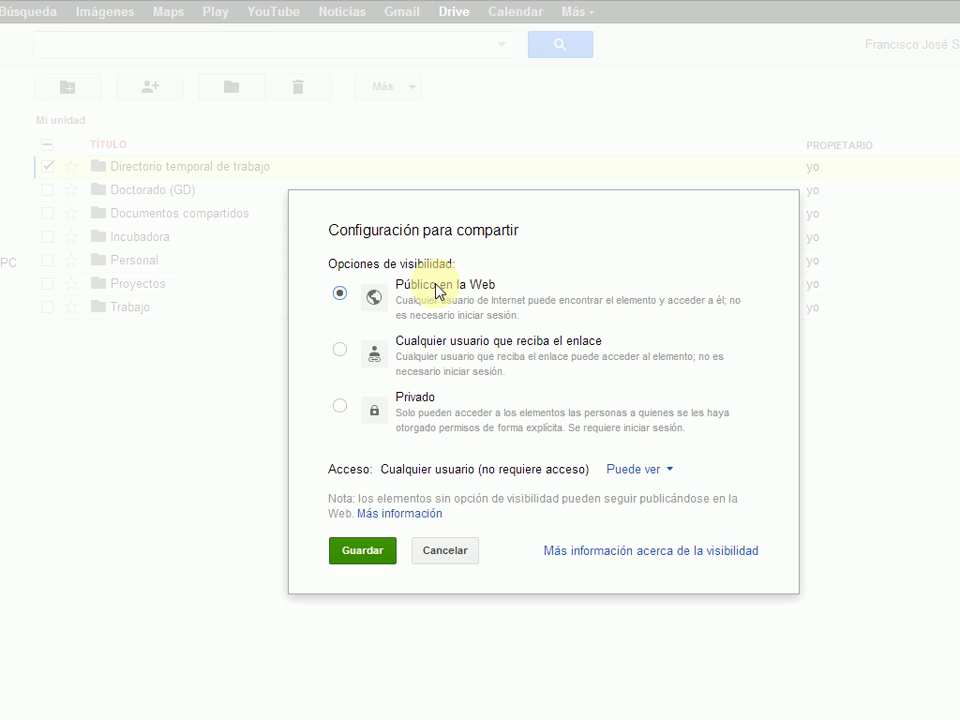
{"action": "left_click", "coordinate": [660, 470]}
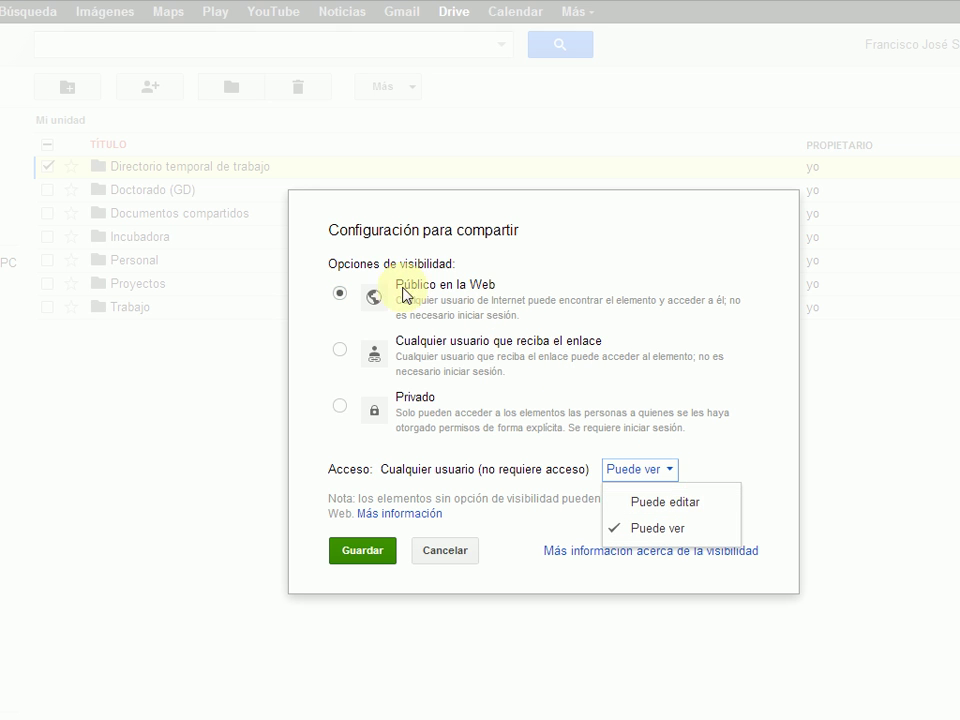
{"action": "left_click", "coordinate": [341, 293]}
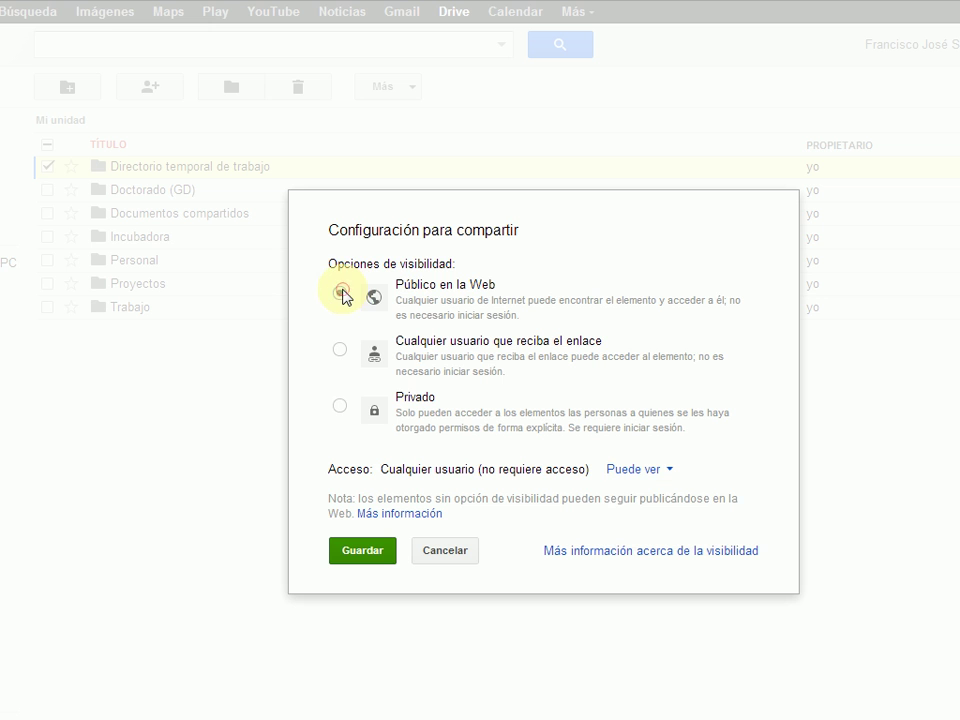
{"action": "left_click", "coordinate": [339, 405]}
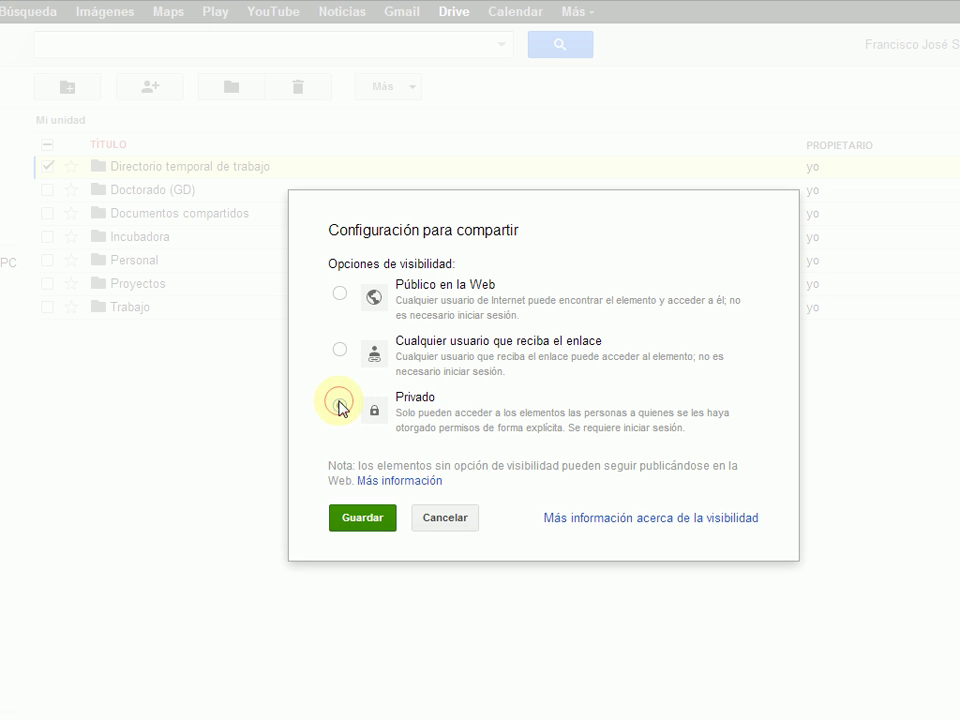
{"action": "left_click", "coordinate": [442, 521]}
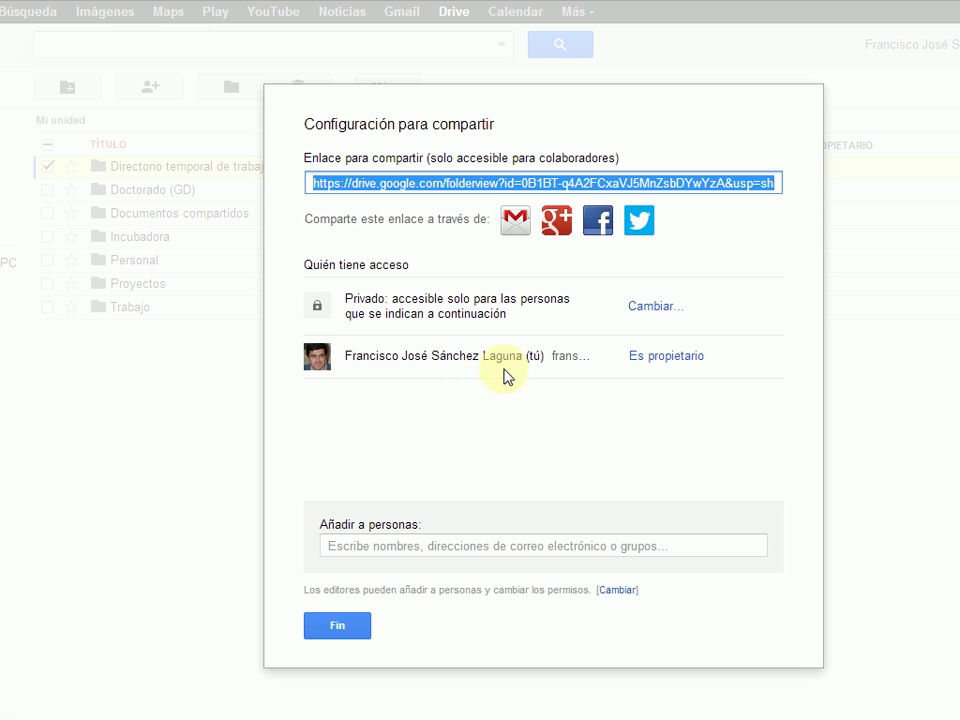
- Enter the collaborator's e-mail address in Añadir a personas and show the permission choices
{"action": "left_click", "coordinate": [410, 545]}
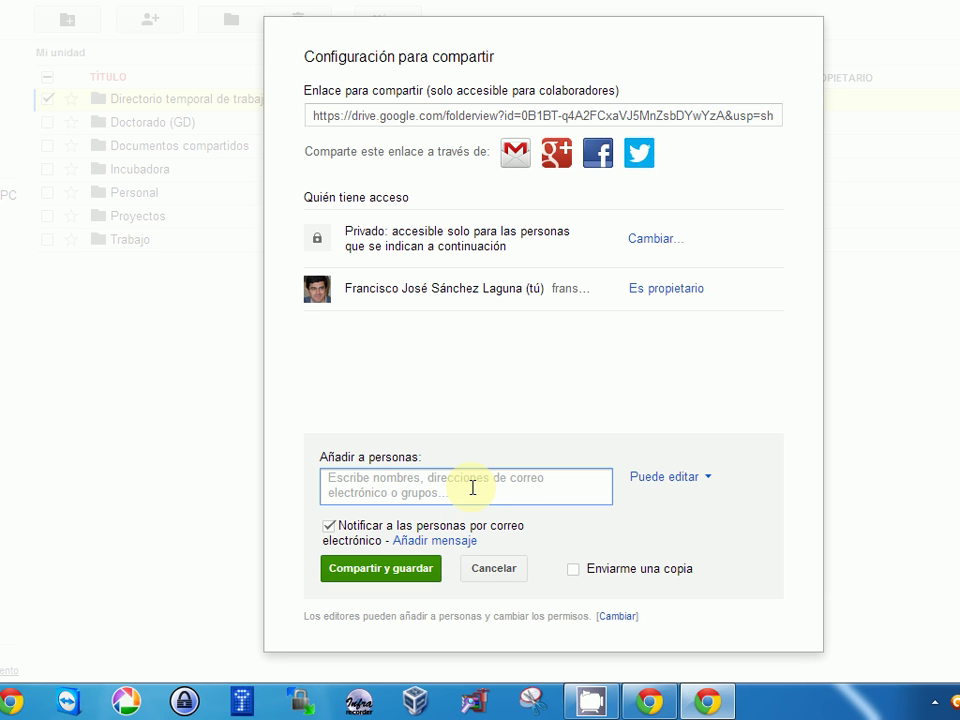
{"action": "type", "text": "ray"}
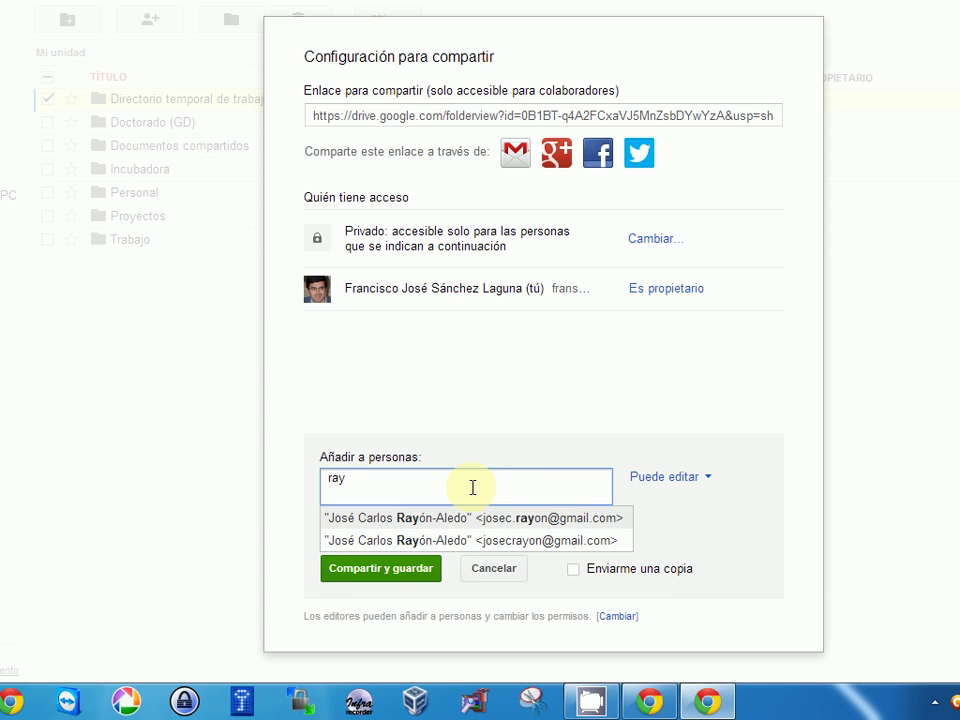
{"action": "key", "text": "BackSpace"}
{"action": "key", "text": "BackSpace"}
{"action": "key", "text": "BackSpace"}
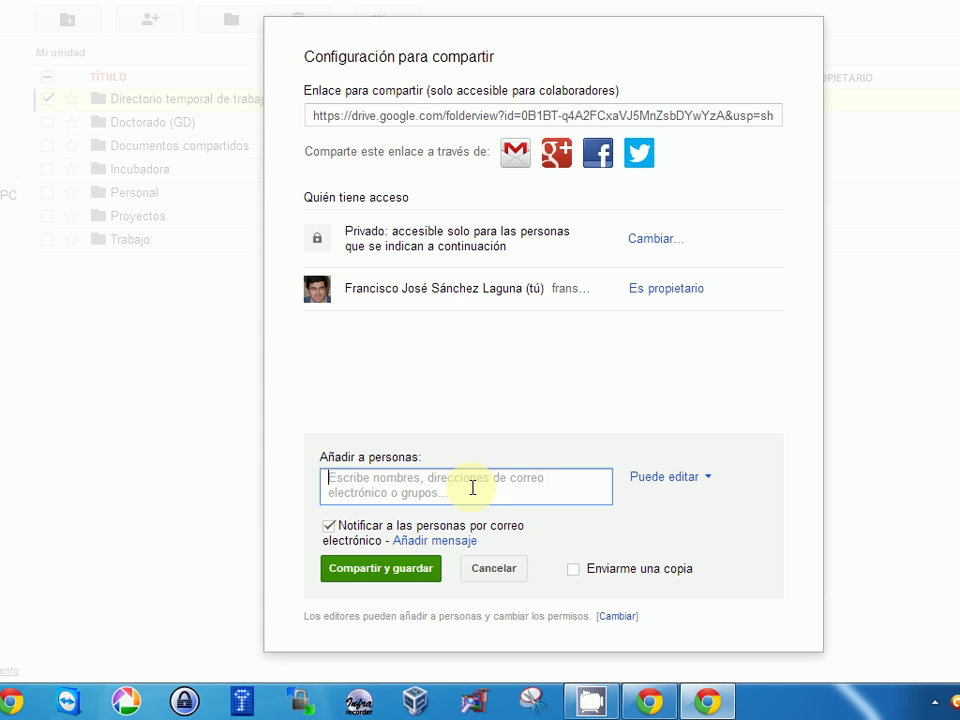
{"action": "type", "text": "J"}
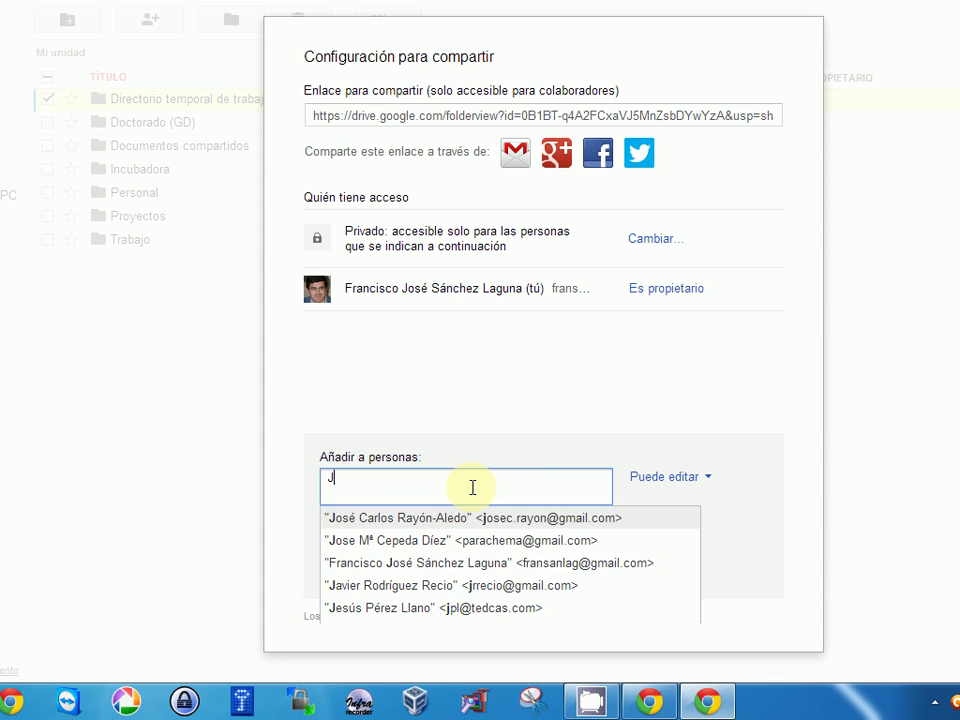
{"action": "key", "text": "BackSpace"}
{"action": "type", "text": "Care"}
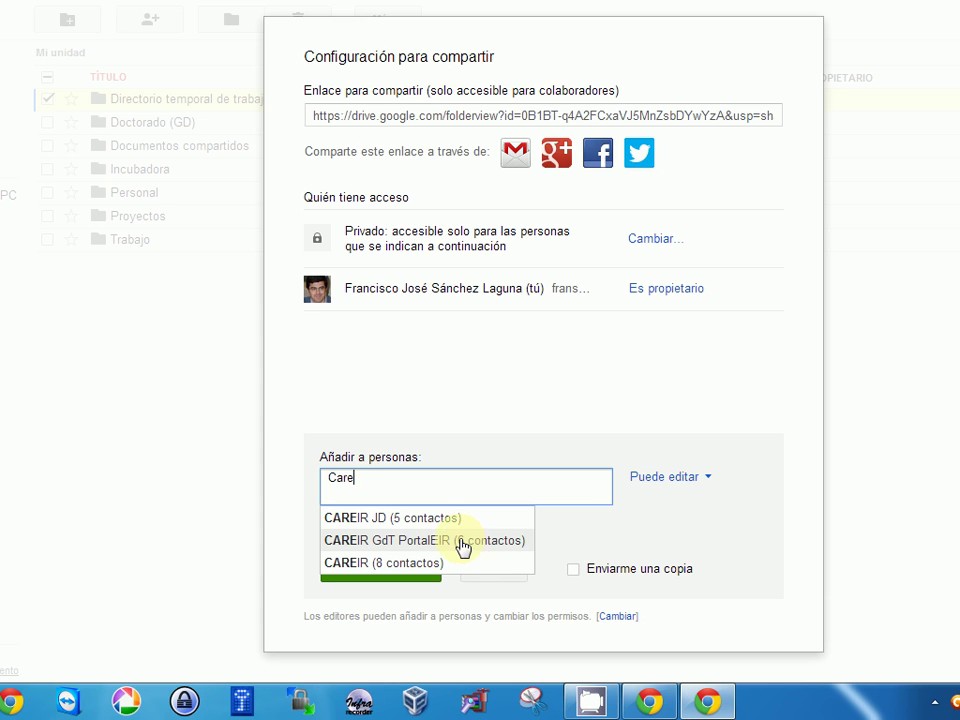
{"action": "double_click", "coordinate": [385, 478]}
{"action": "key", "text": "BackSpace"}
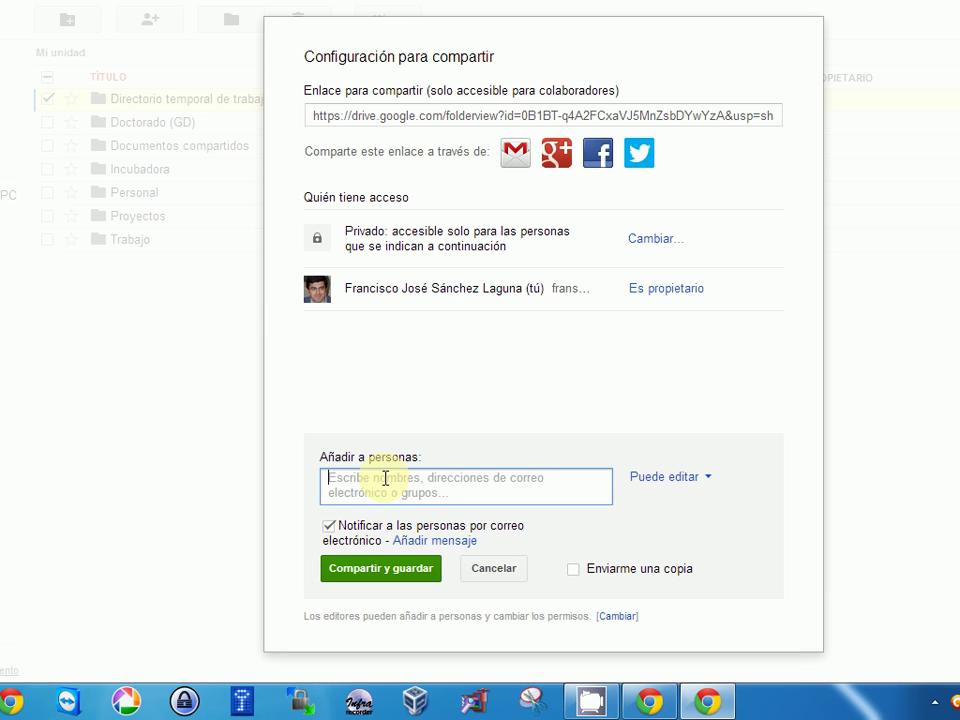
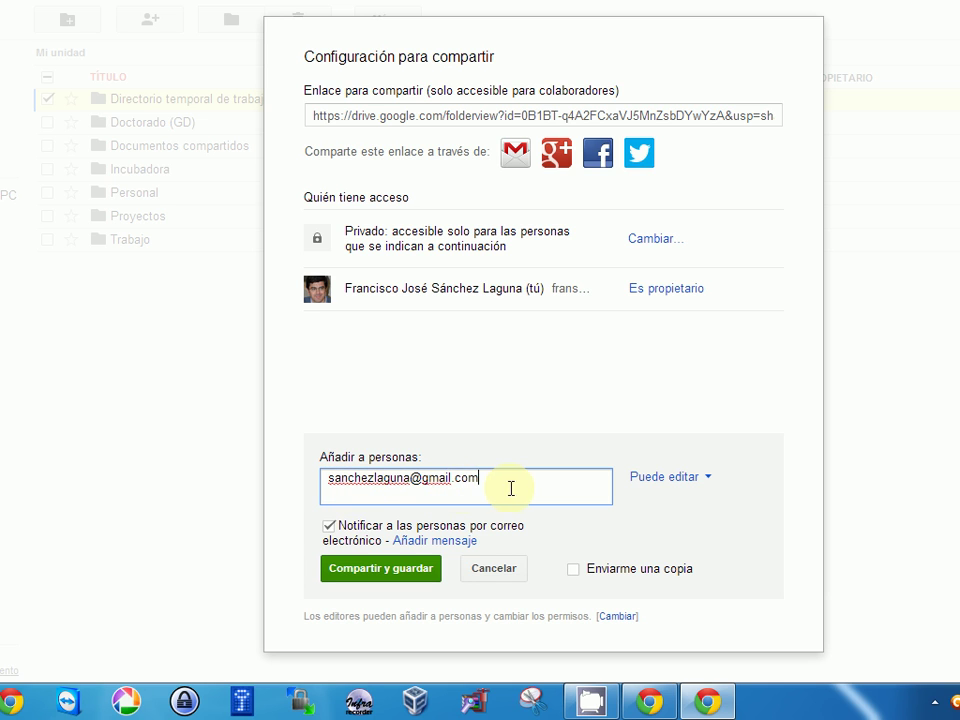
{"action": "left_click", "coordinate": [656, 489]}
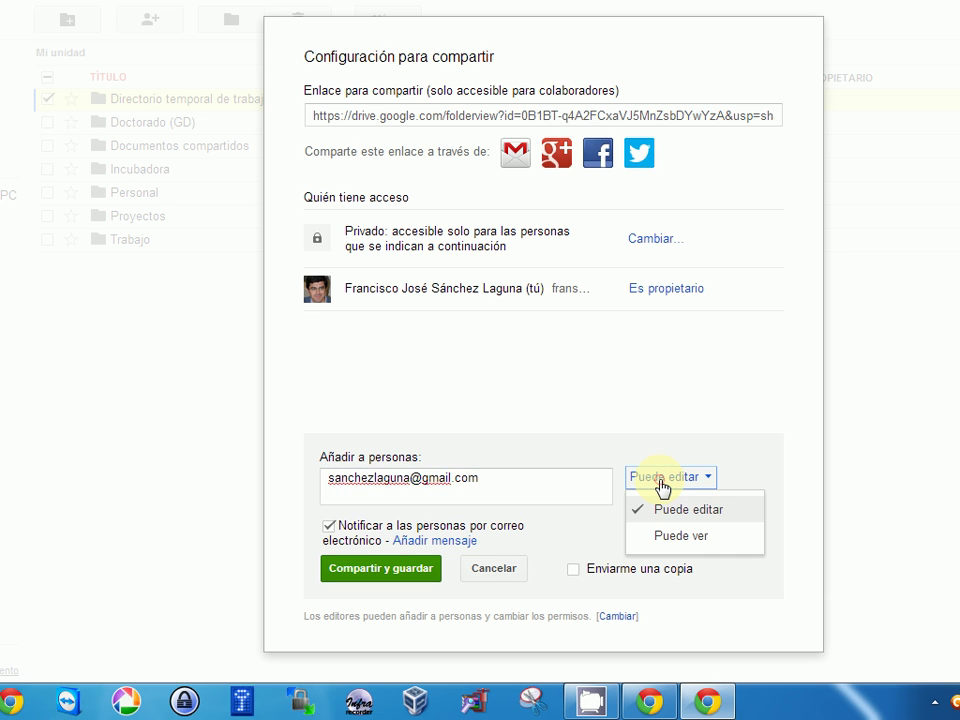
- Keep Puede editar permission and e-mail notification on for the collaborator
{"action": "left_click", "coordinate": [704, 512]}
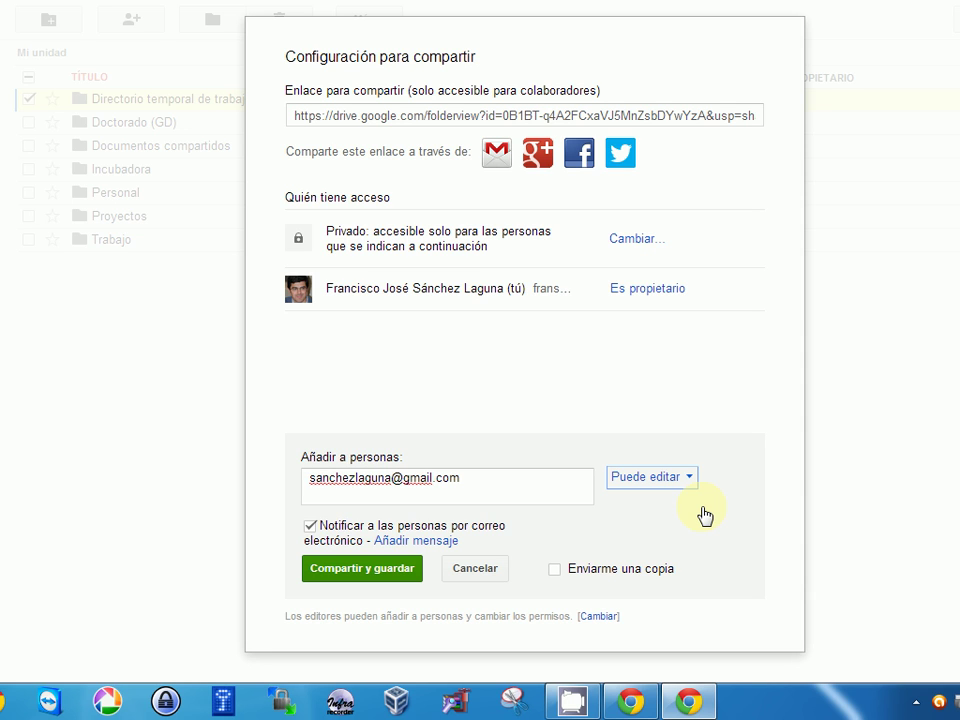
{"action": "left_click", "coordinate": [687, 484]}
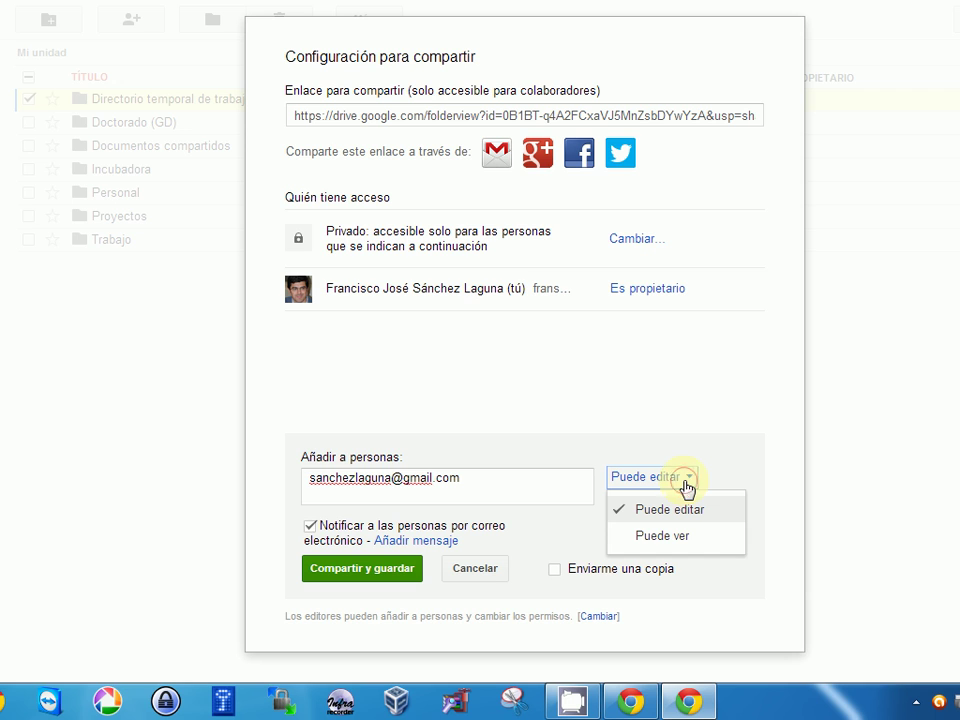
{"action": "left_click", "coordinate": [687, 484]}
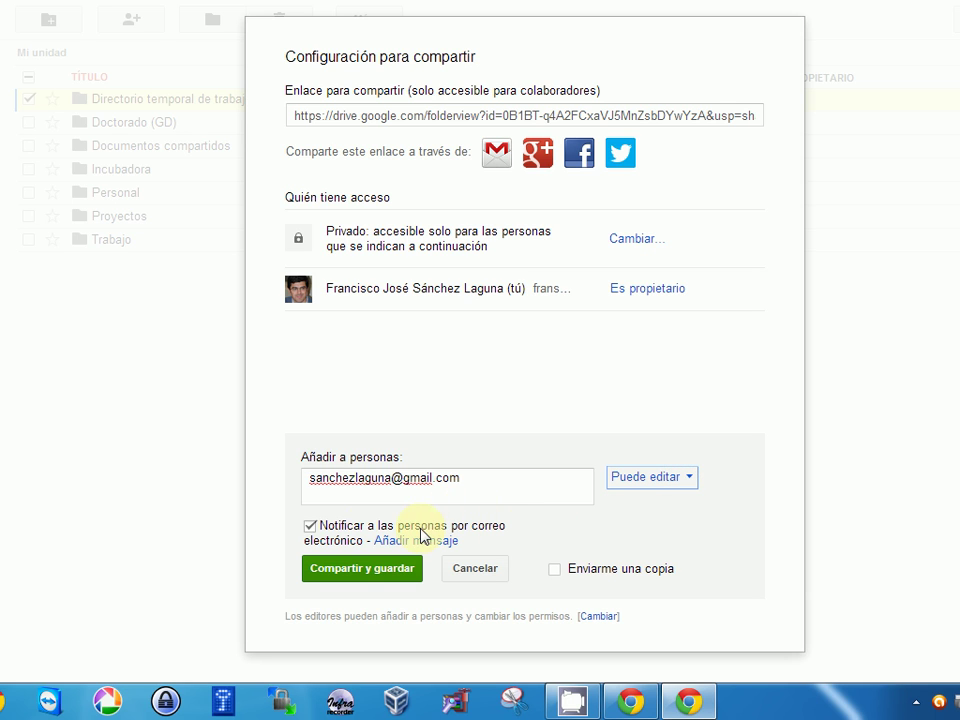
{"action": "left_click", "coordinate": [311, 527]}
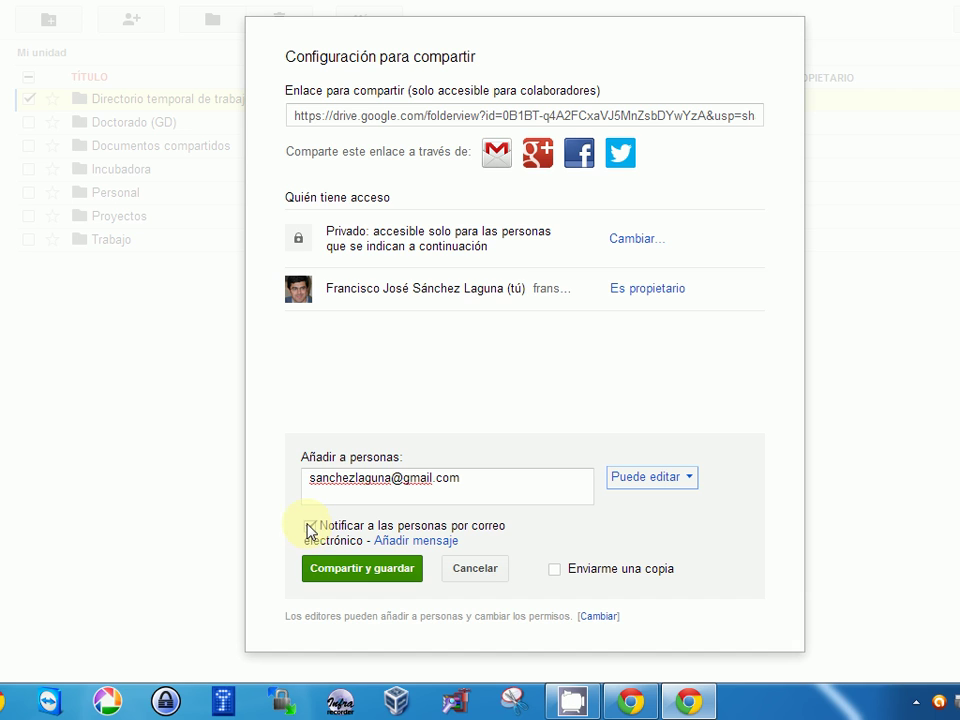
{"action": "left_click", "coordinate": [311, 527]}
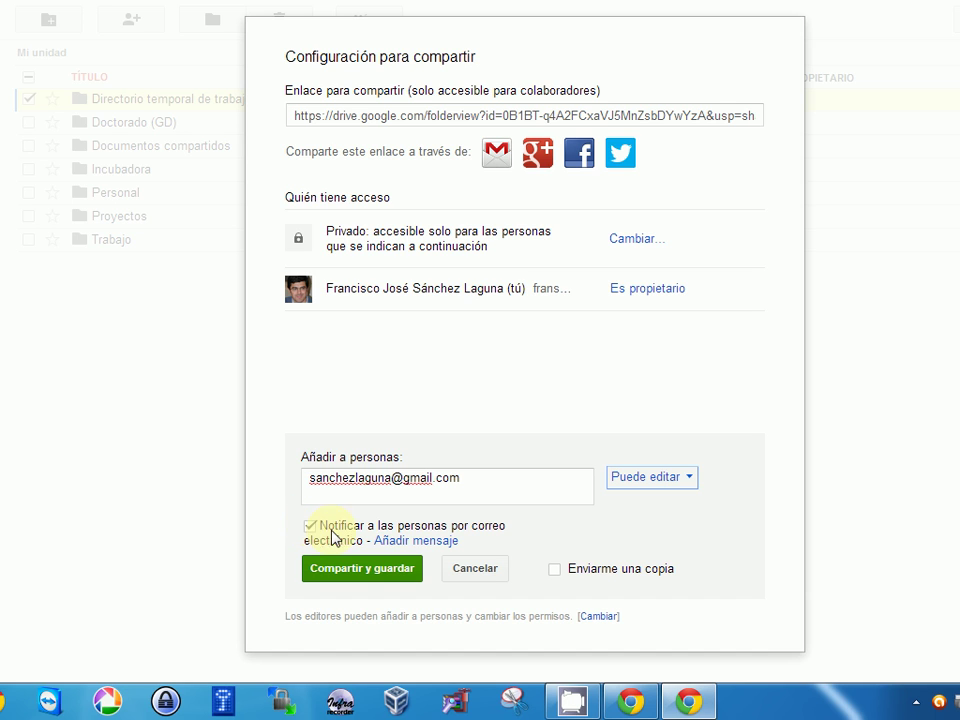
- Add the message 'Es una prueba...' and share the folder
{"action": "left_click", "coordinate": [414, 541]}
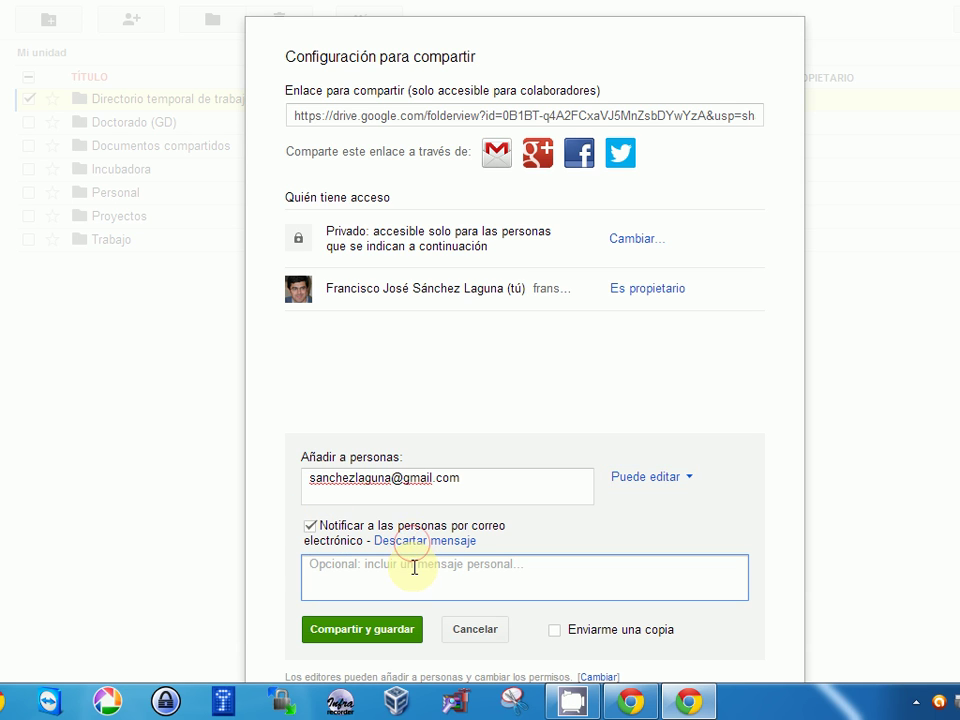
{"action": "type", "text": "Es una p"}
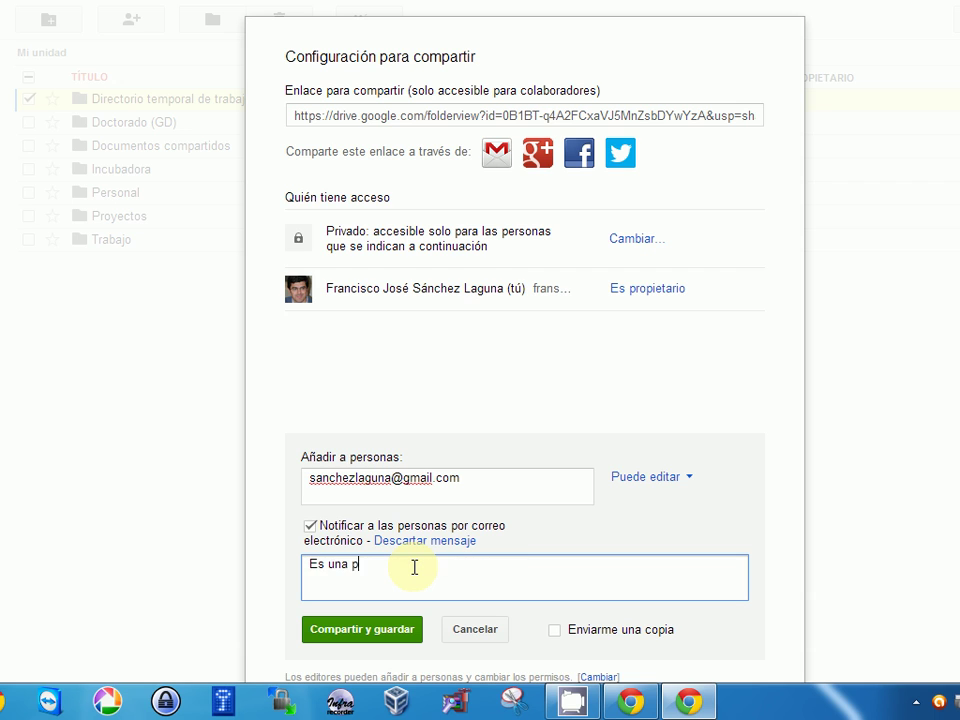
{"action": "key", "text": "BackSpace"}
{"action": "type", "text": "prueba..."}
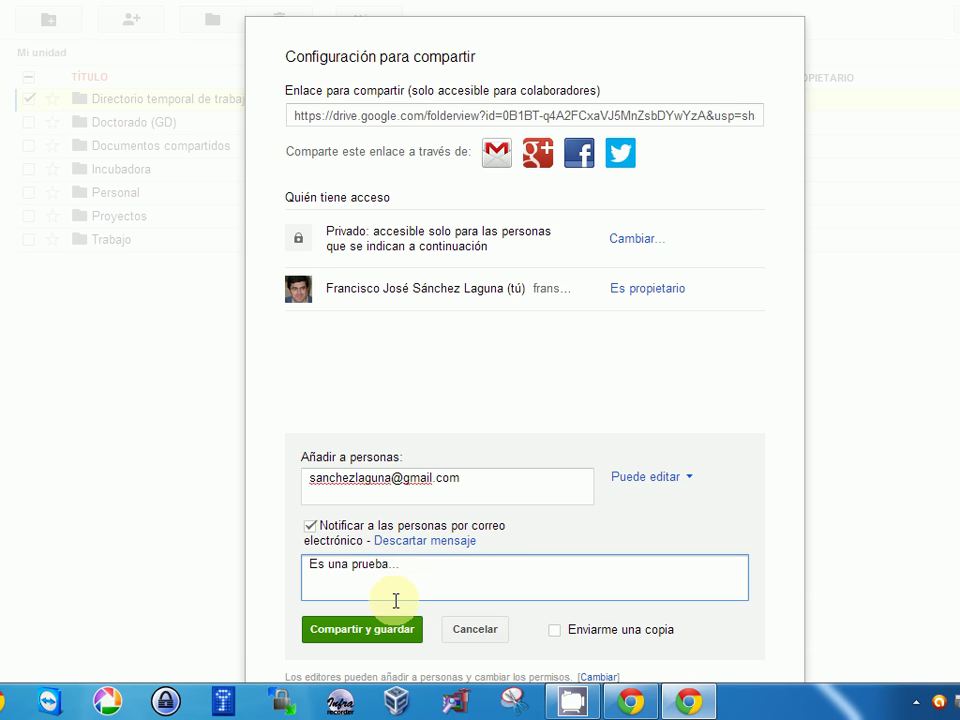
{"action": "left_click", "coordinate": [369, 638]}
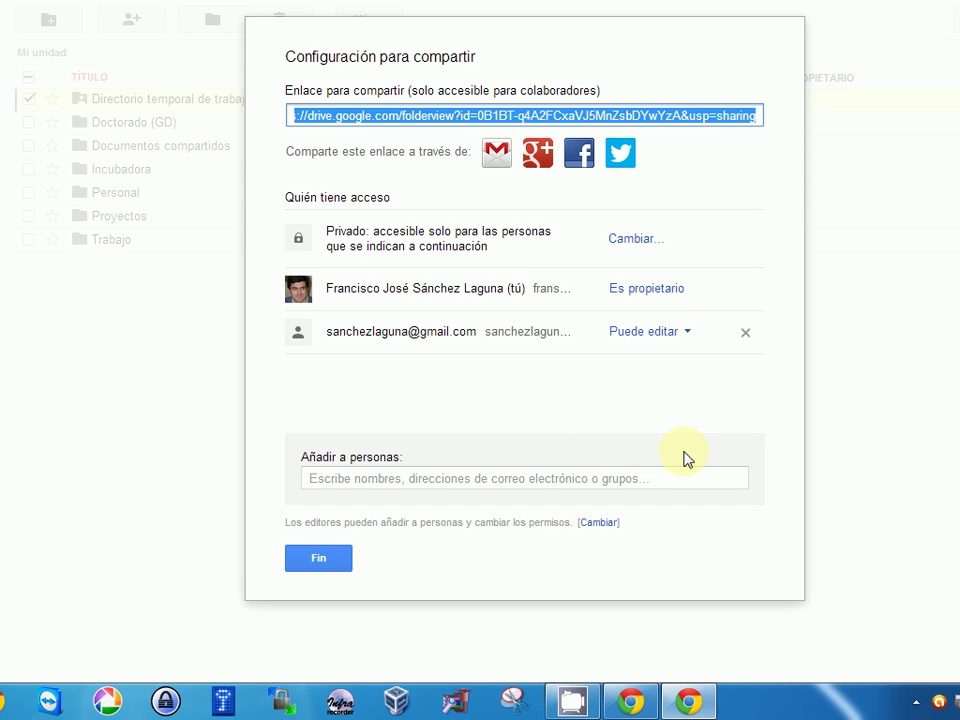
- Remove the collaborator's access to the folder and save the change
{"action": "left_click", "coordinate": [680, 334]}
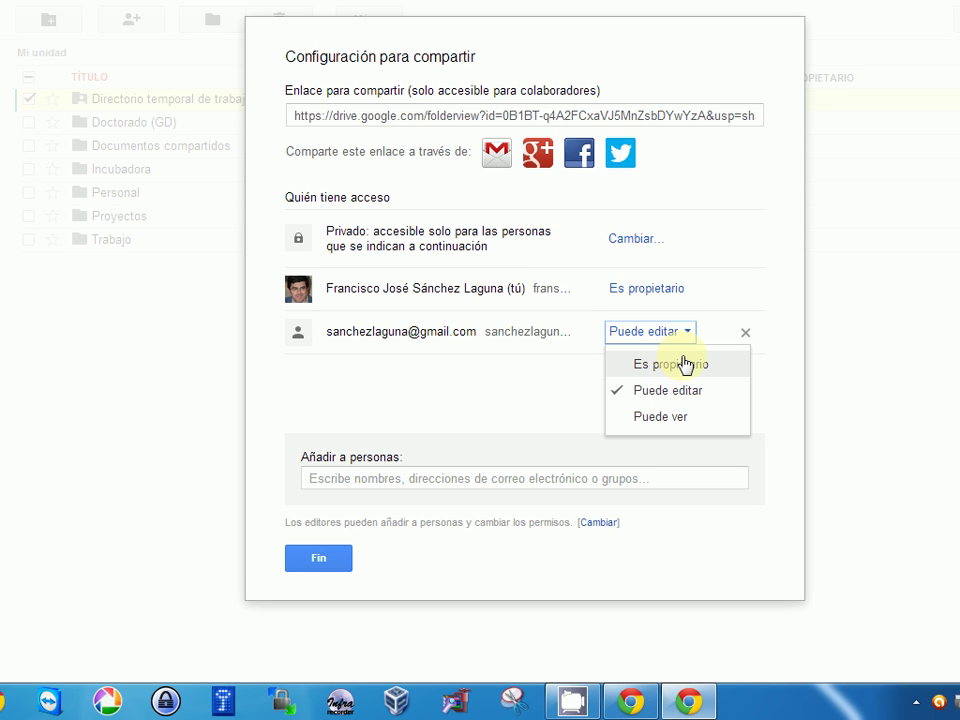
{"action": "left_click", "coordinate": [684, 335]}
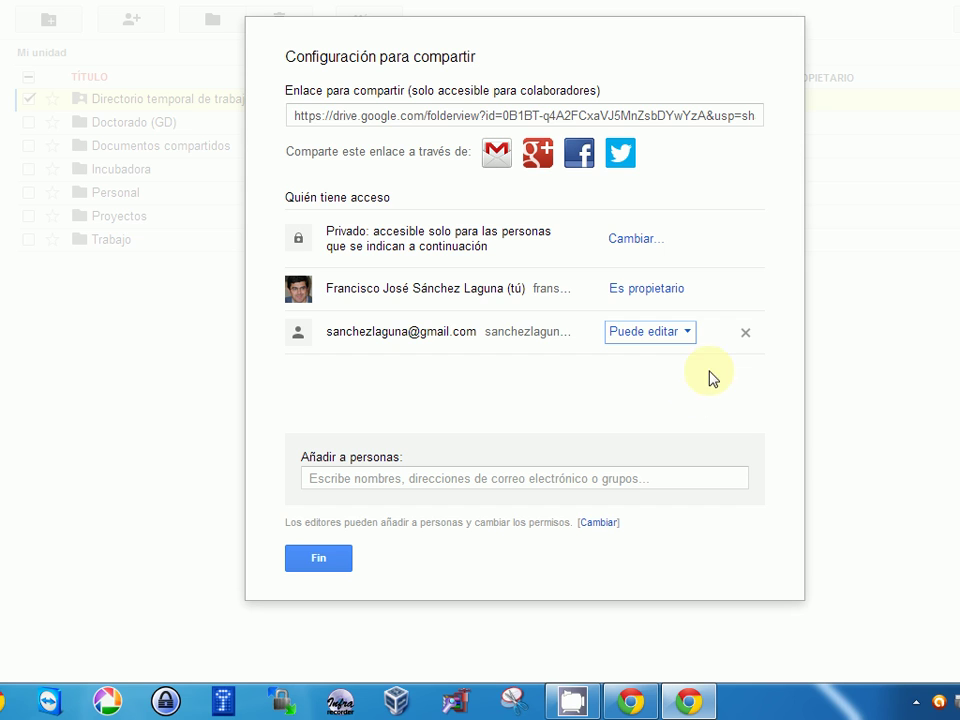
{"action": "left_click", "coordinate": [709, 334]}
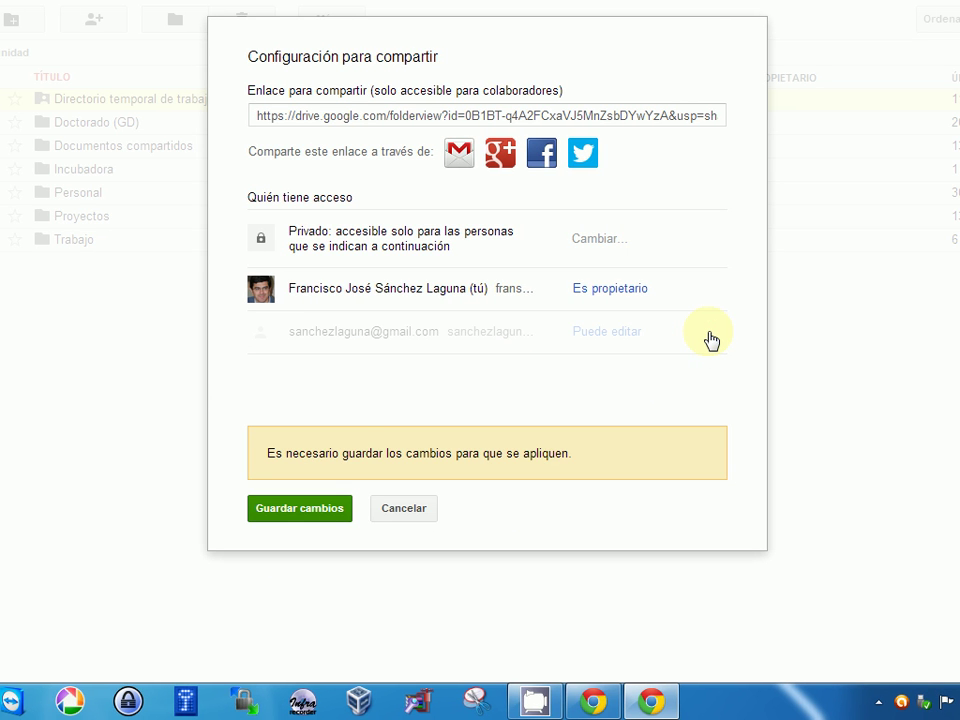
{"action": "left_click", "coordinate": [298, 507]}
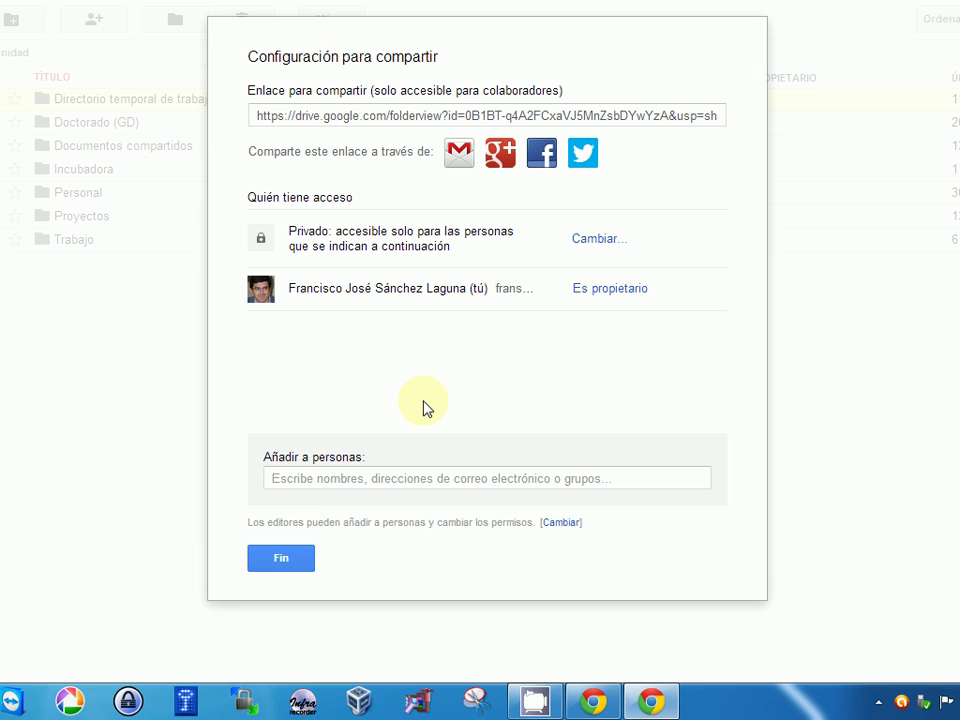
- Re-add the collaborator by e-mail address with edit access and close the sharing dialog
{"action": "left_click", "coordinate": [403, 474]}
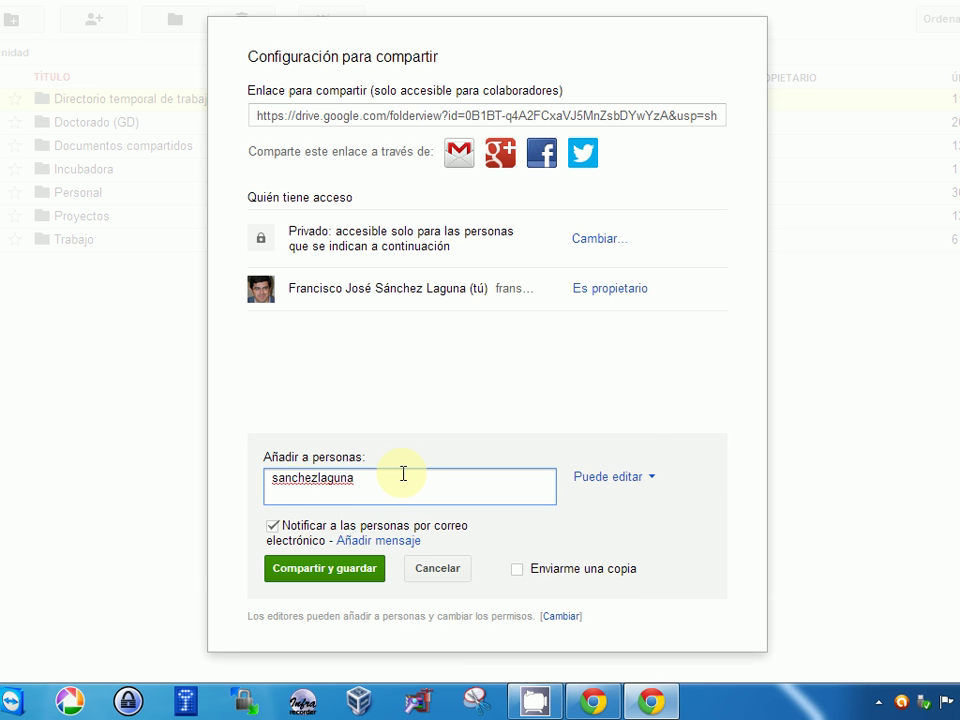
{"action": "left_click", "coordinate": [332, 569]}
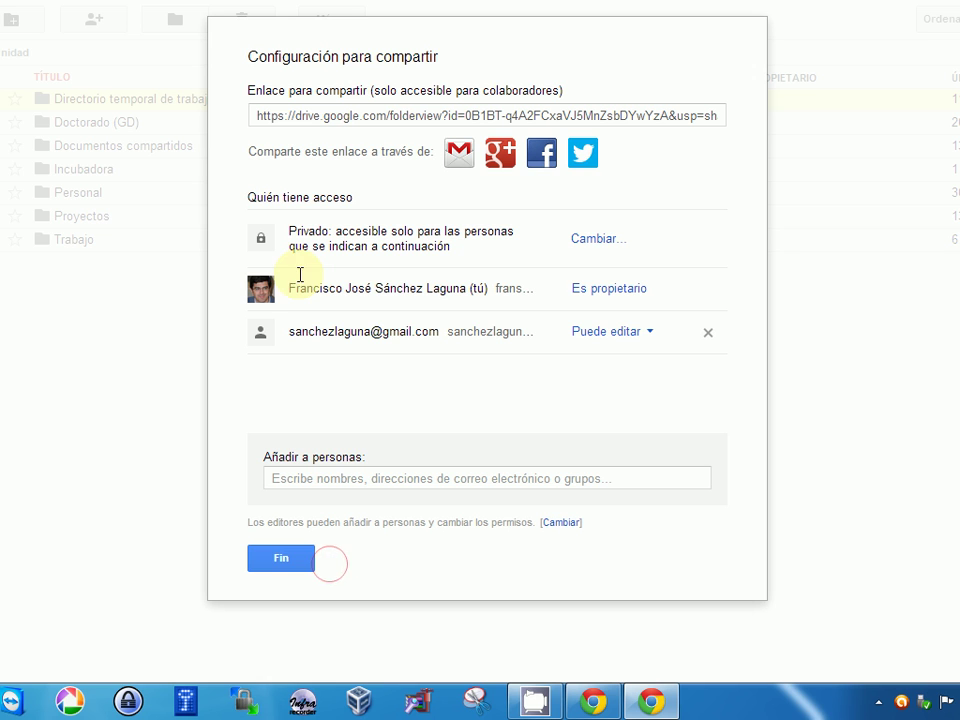
{"action": "left_click", "coordinate": [296, 561]}
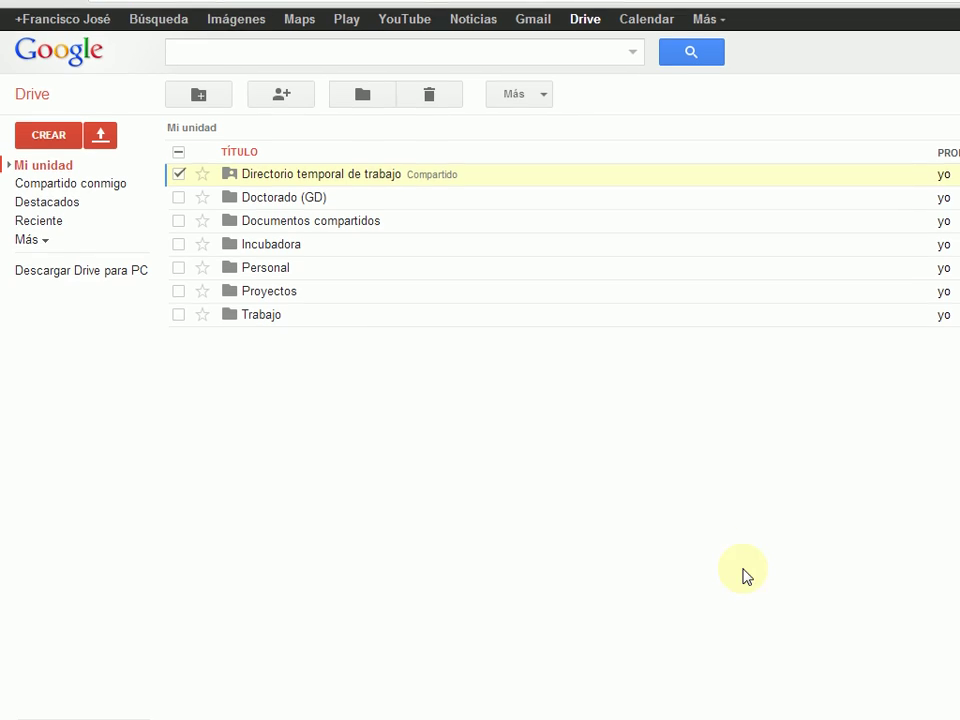
- Open the share notification email in Gmail, follow its folder link, then close that tab
{"action": "left_click", "coordinate": [693, 703]}
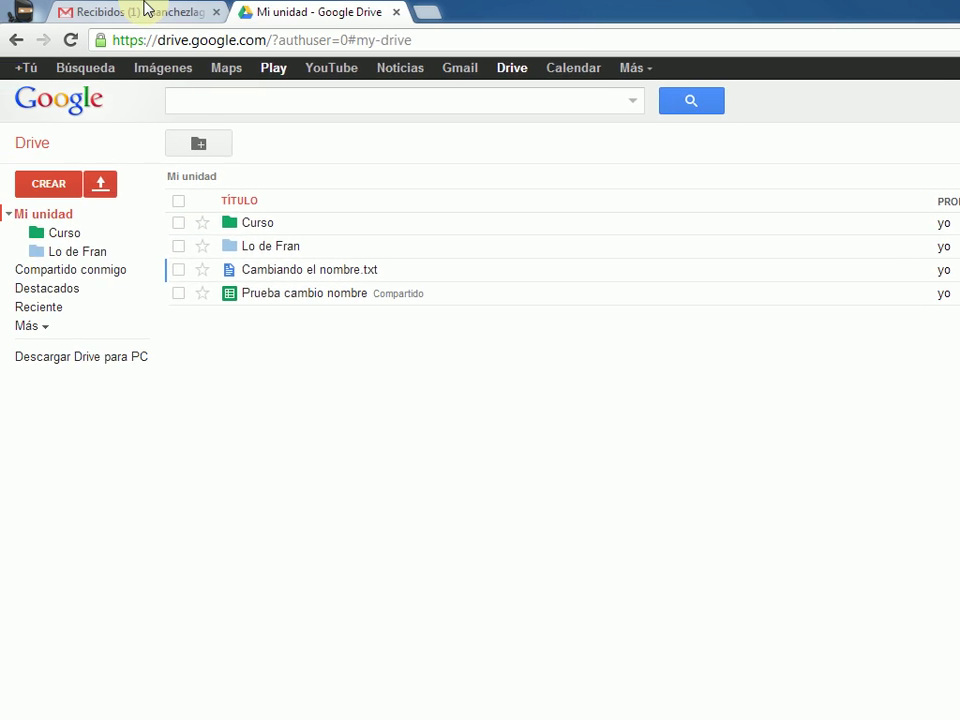
{"action": "left_click", "coordinate": [145, 10]}
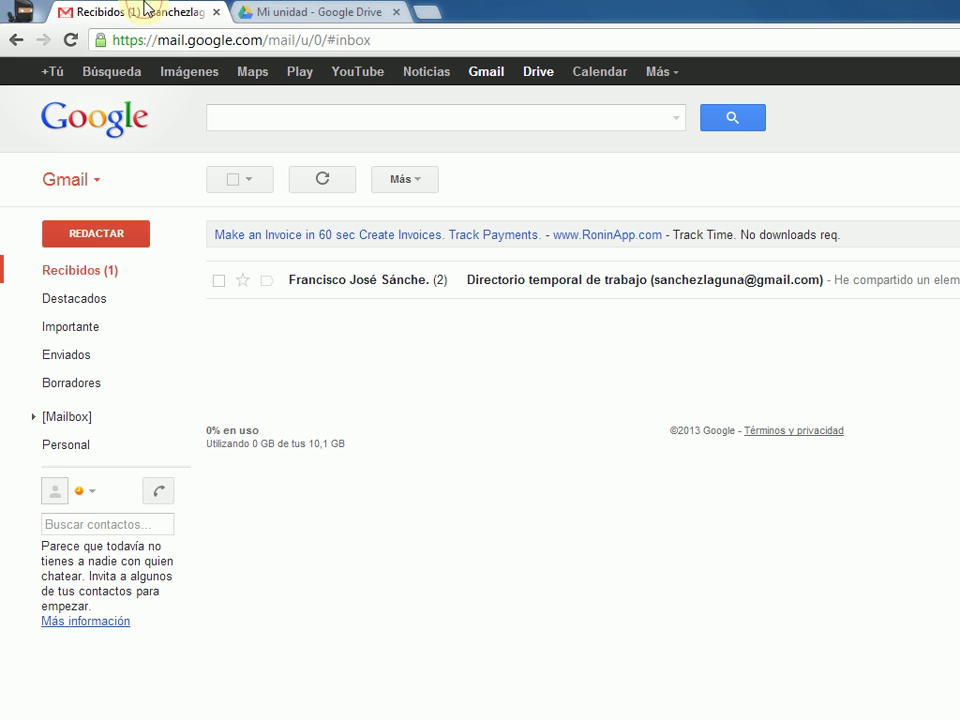
{"action": "left_click", "coordinate": [484, 284]}
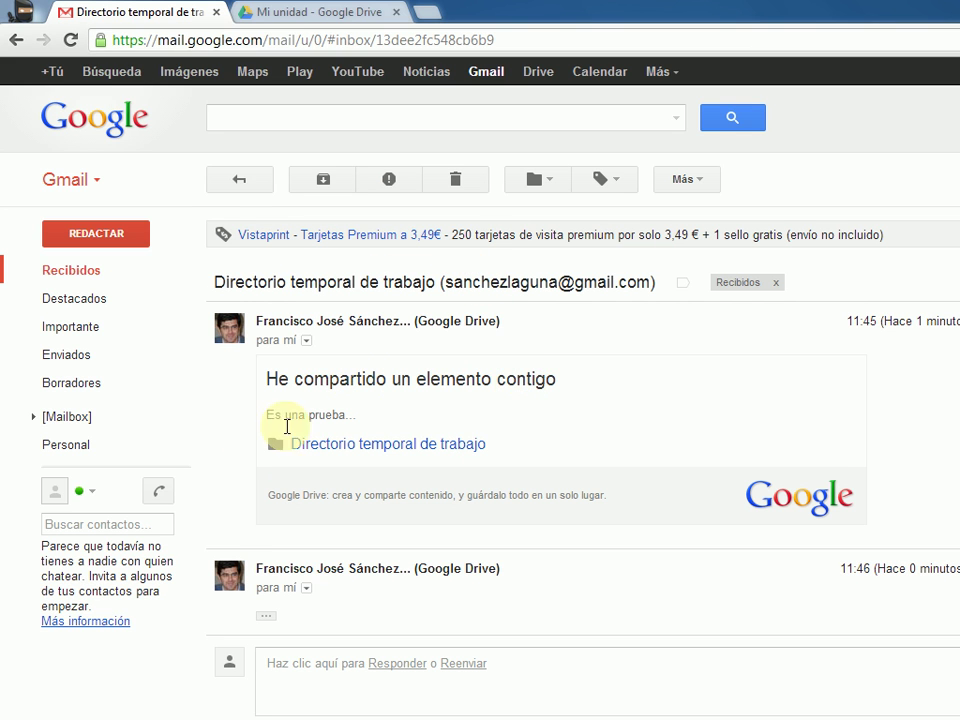
{"action": "left_click", "coordinate": [341, 447]}
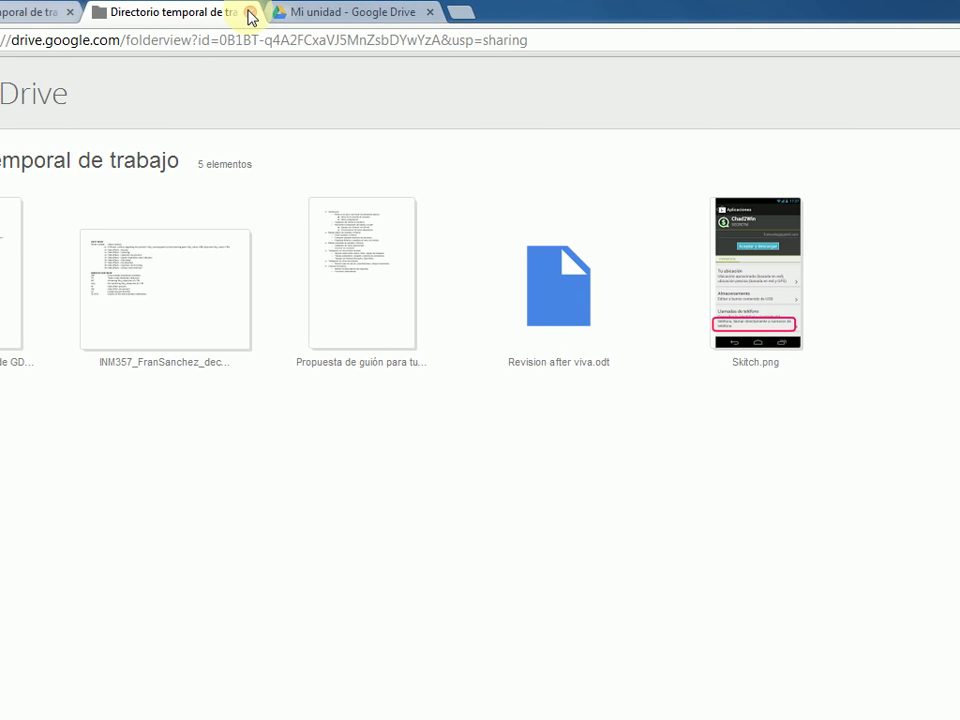
{"action": "left_click", "coordinate": [250, 13]}
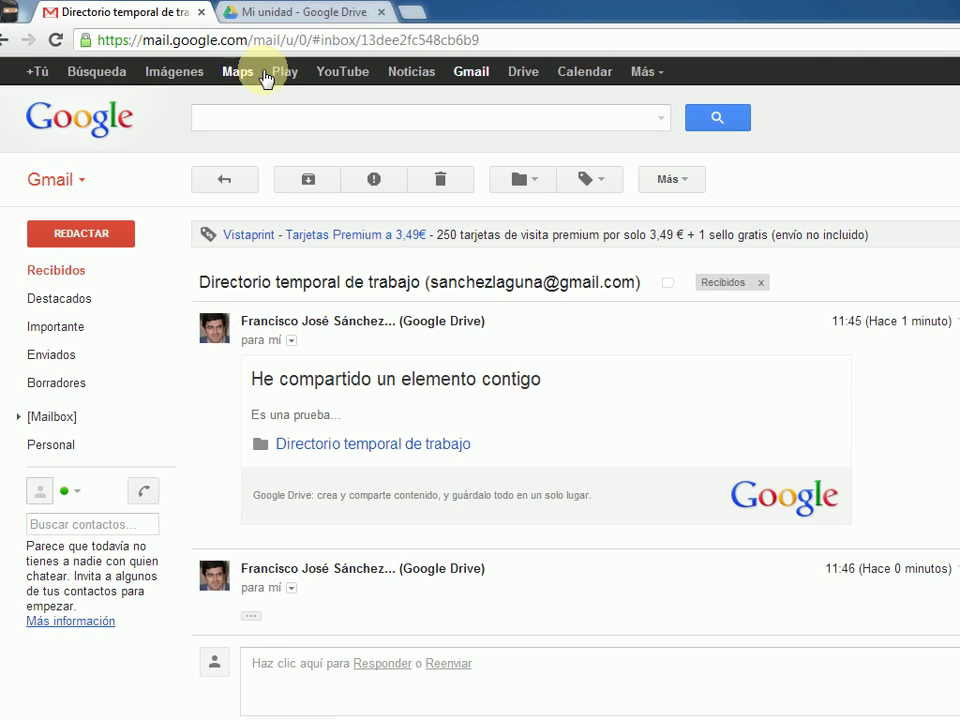
- Delete the email, then drag the folder from Compartido conmigo onto Mi unidad and view it
{"action": "left_click", "coordinate": [452, 182]}
{"action": "left_click", "coordinate": [306, 11]}
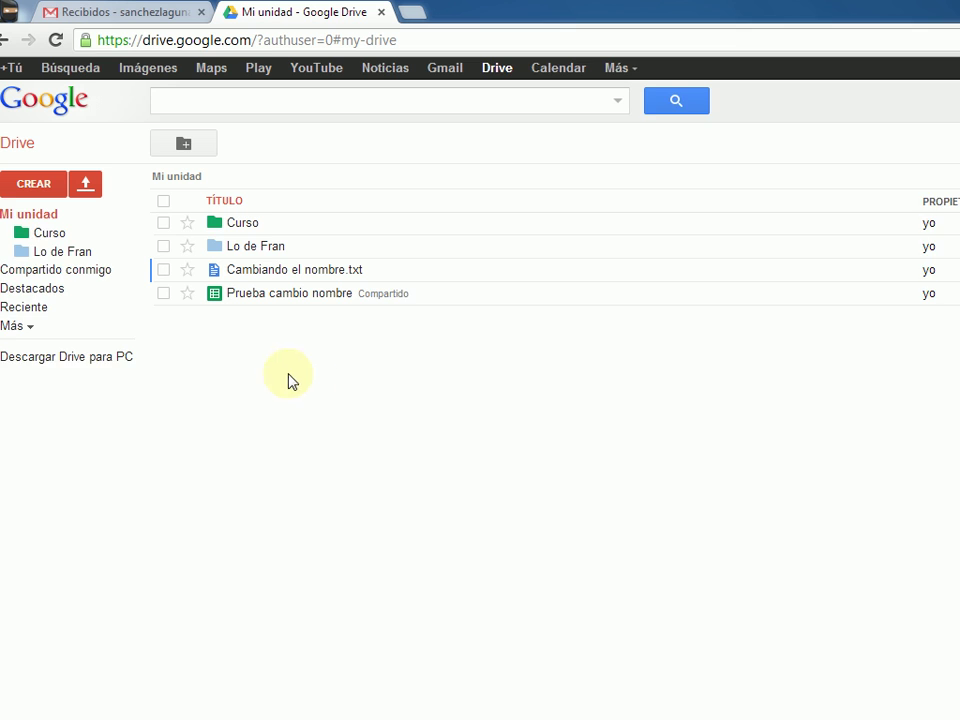
{"action": "left_click", "coordinate": [70, 270]}
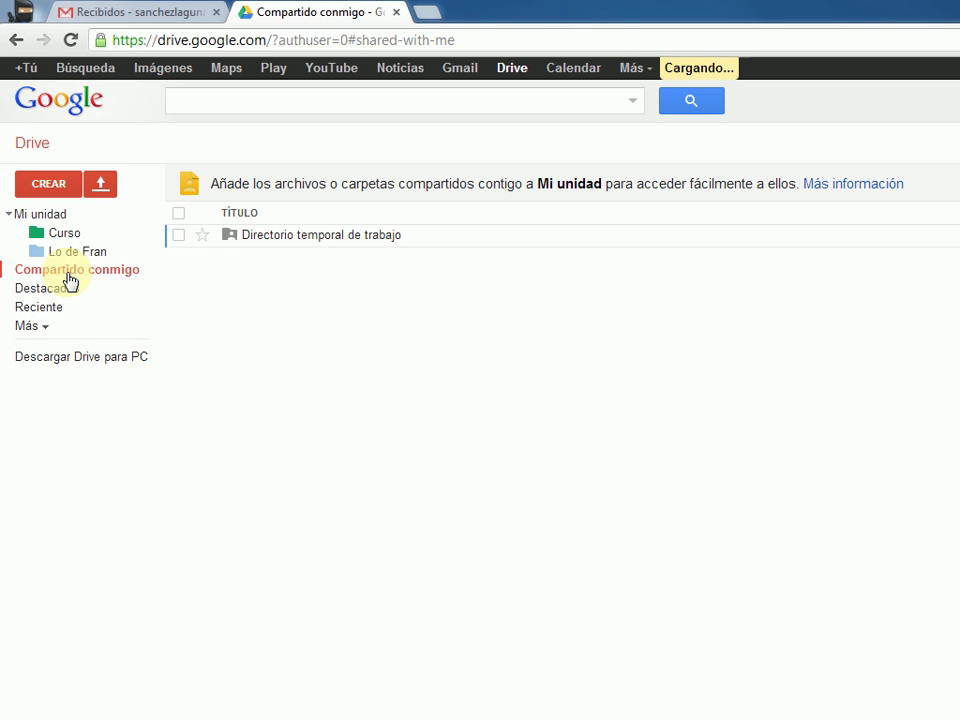
{"action": "left_click", "coordinate": [251, 236]}
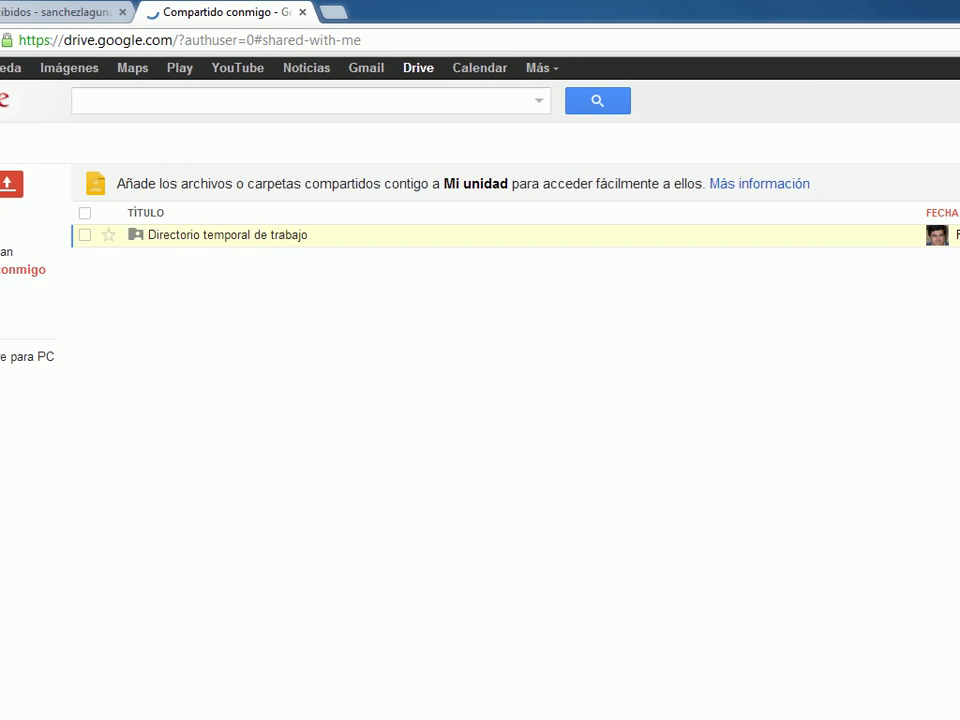
{"action": "mouse_move", "coordinate": [842, 236]}
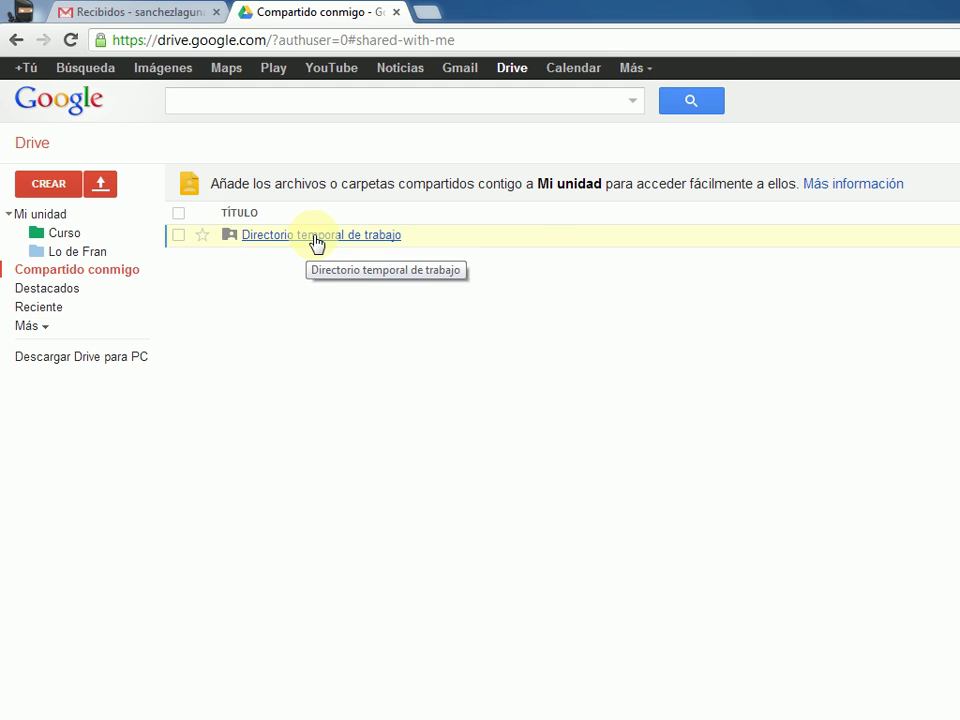
{"action": "left_click_drag", "start_coordinate": [316, 244], "coordinate": [64, 224]}
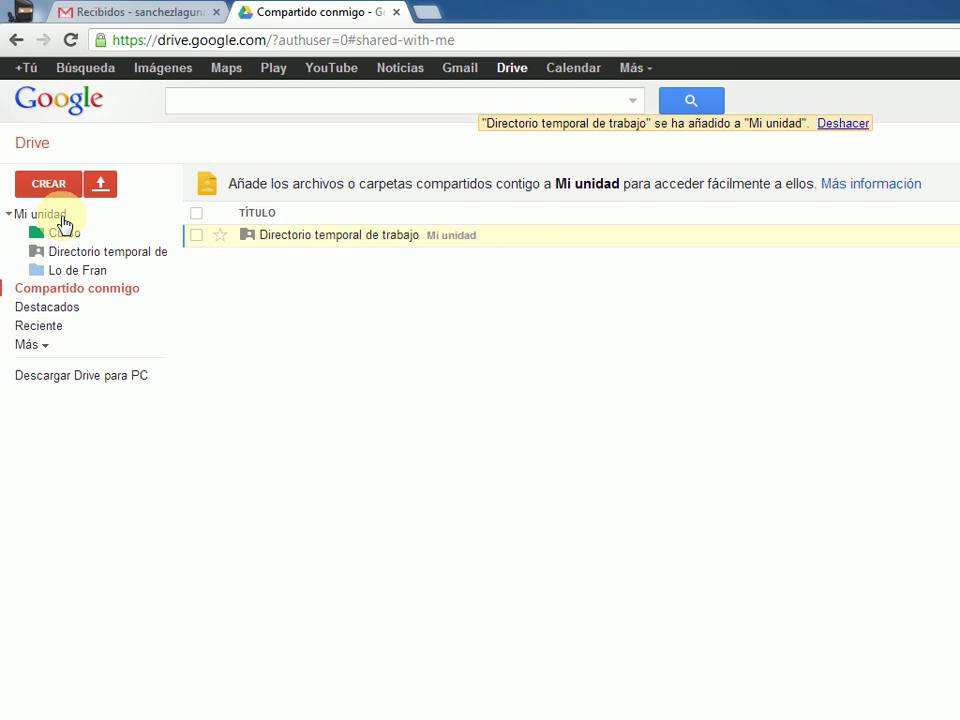
{"action": "left_click", "coordinate": [62, 217]}
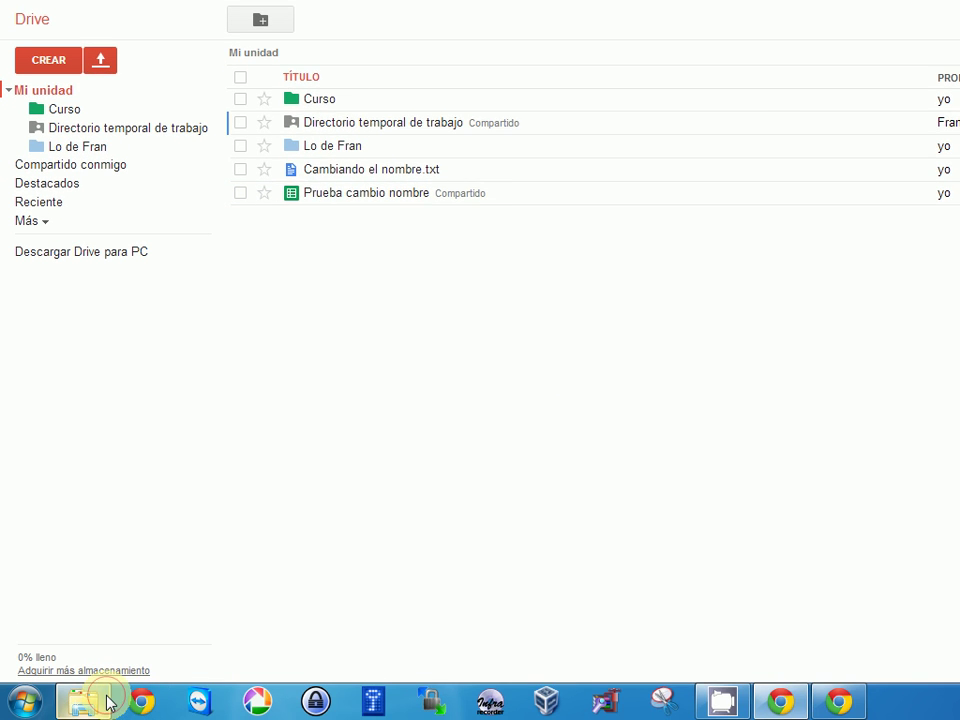
{"action": "left_click", "coordinate": [108, 703]}
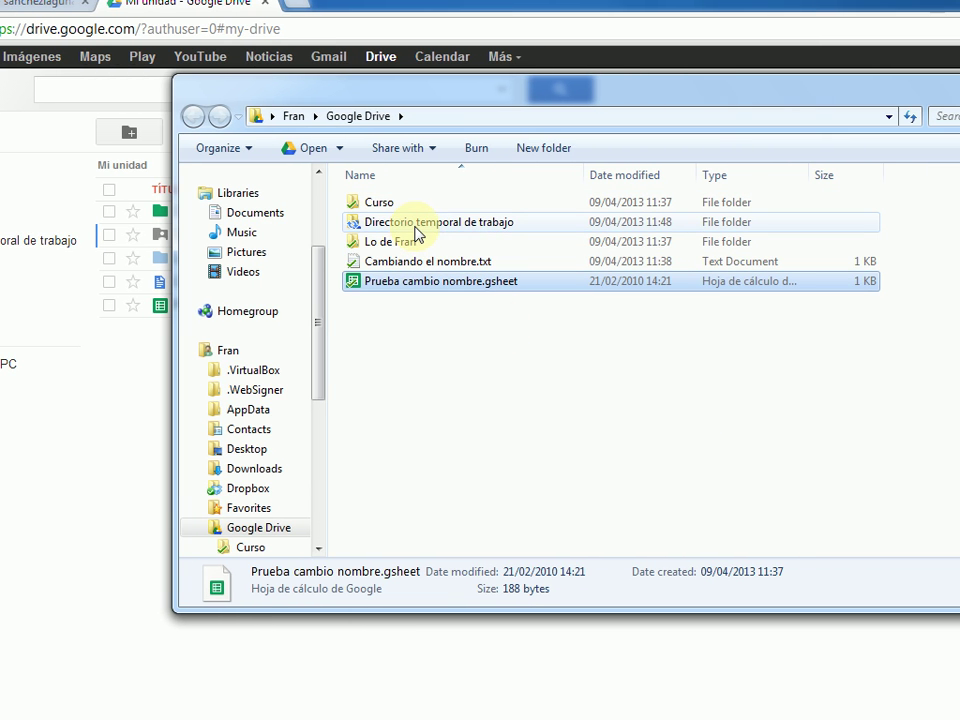
{"action": "double_click", "coordinate": [417, 222]}
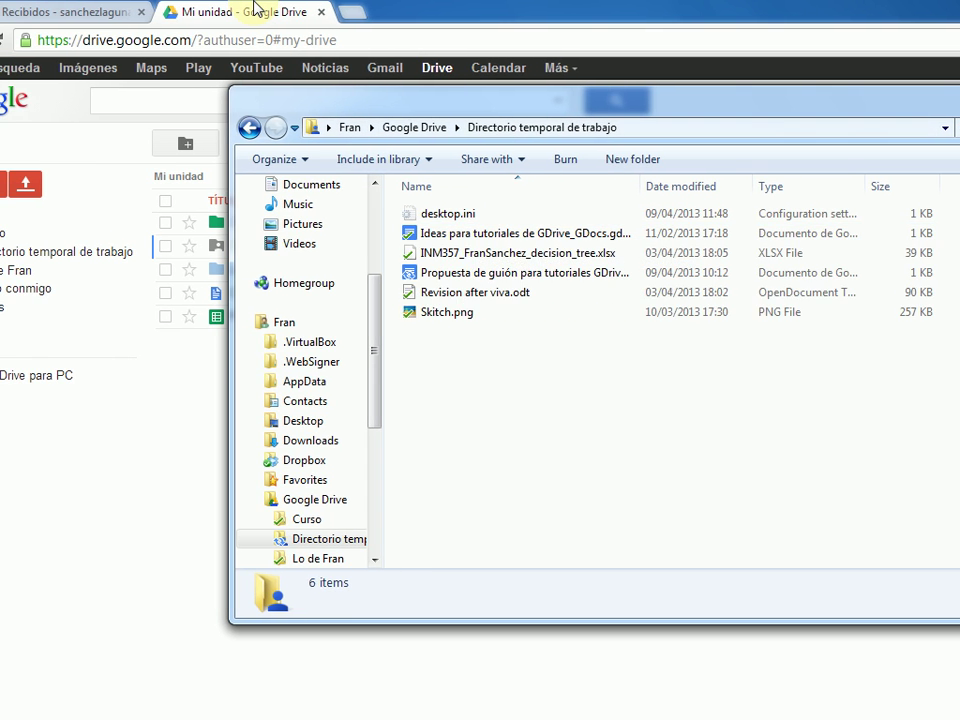
{"action": "left_click", "coordinate": [255, 10]}
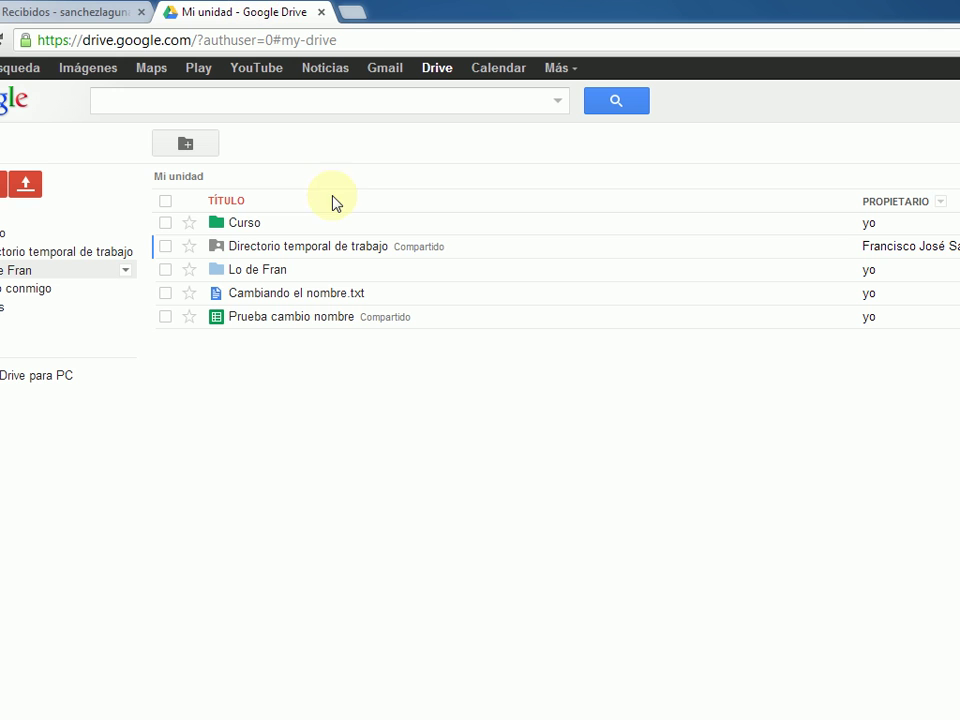
- Rename Skitch.png to 'Cambio nombre.png' in the folder, then open the PC's file explorer
{"action": "left_click", "coordinate": [299, 250]}
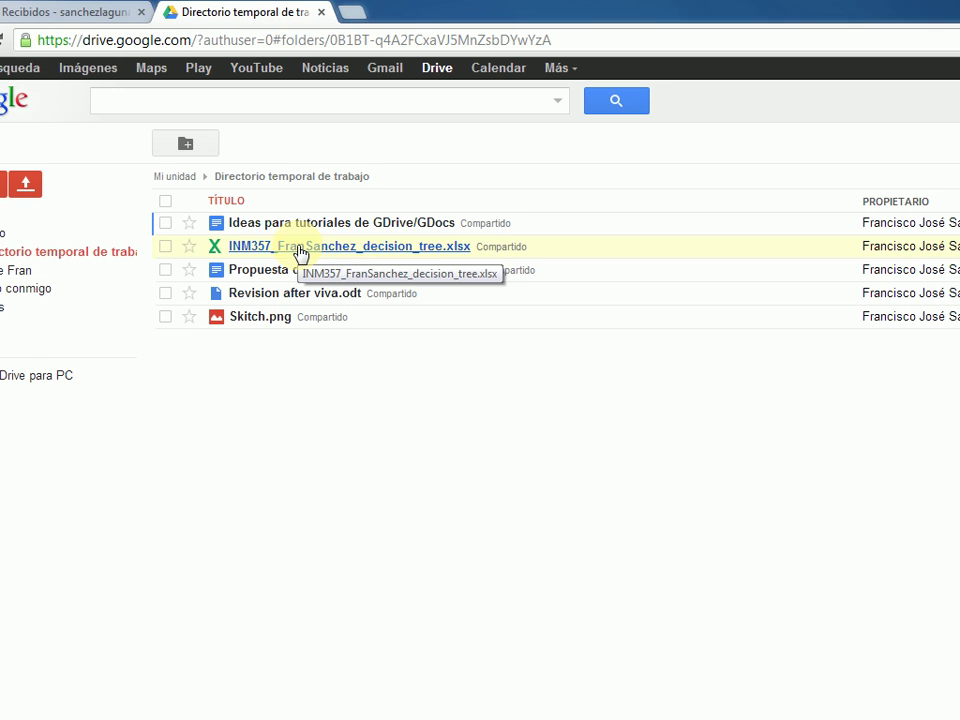
{"action": "left_click", "coordinate": [396, 321]}
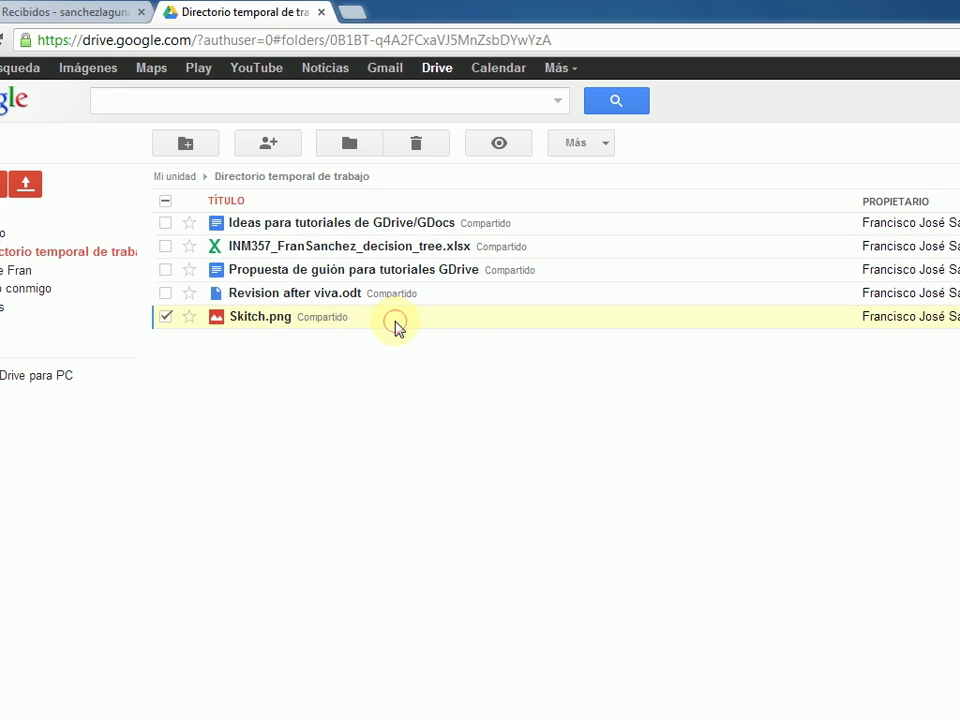
{"action": "right_click", "coordinate": [396, 322]}
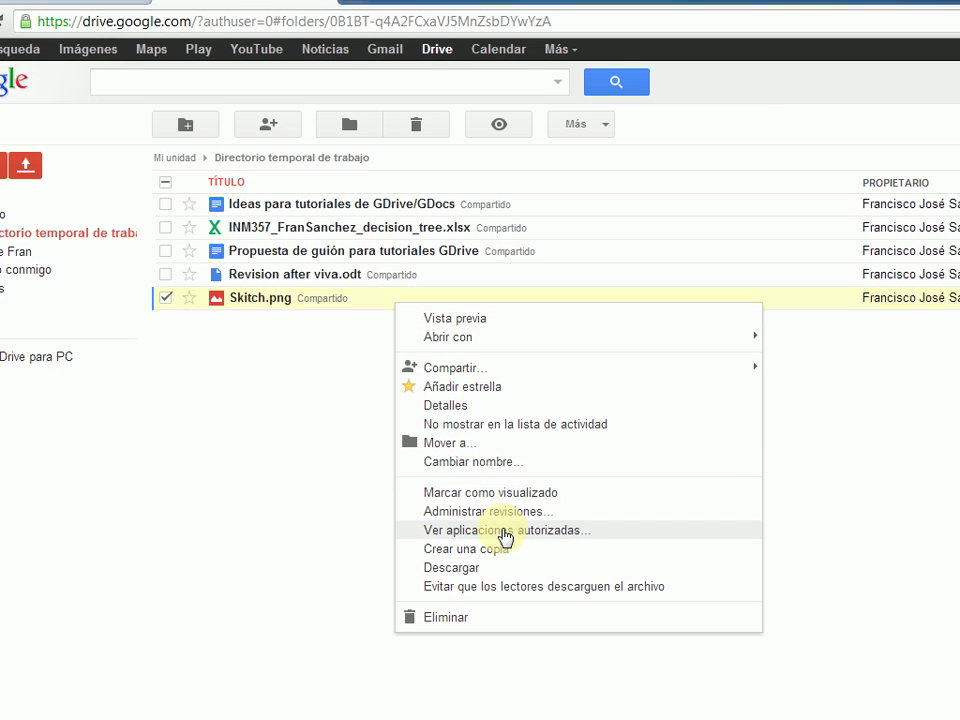
{"action": "left_click", "coordinate": [482, 463]}
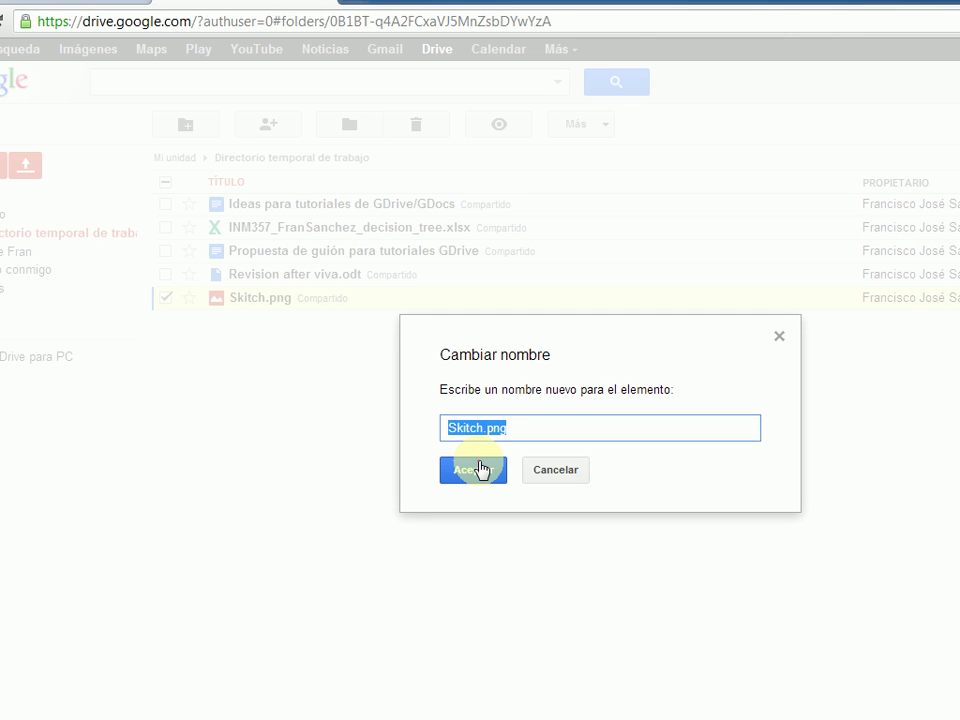
{"action": "type", "text": "Cambio nombre"}
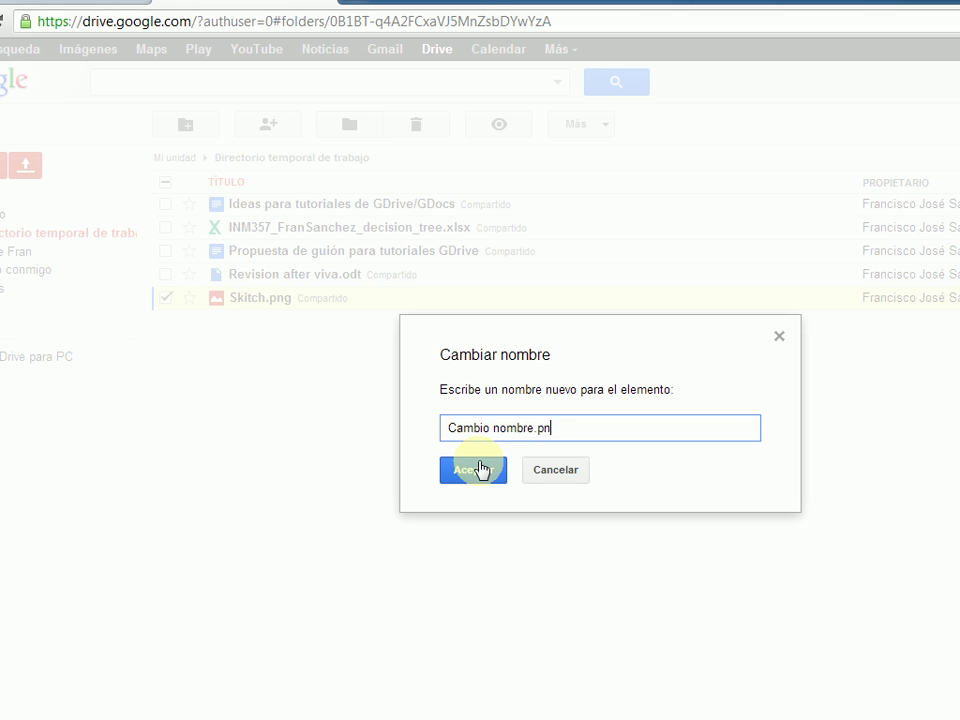
{"action": "left_click", "coordinate": [473, 469]}
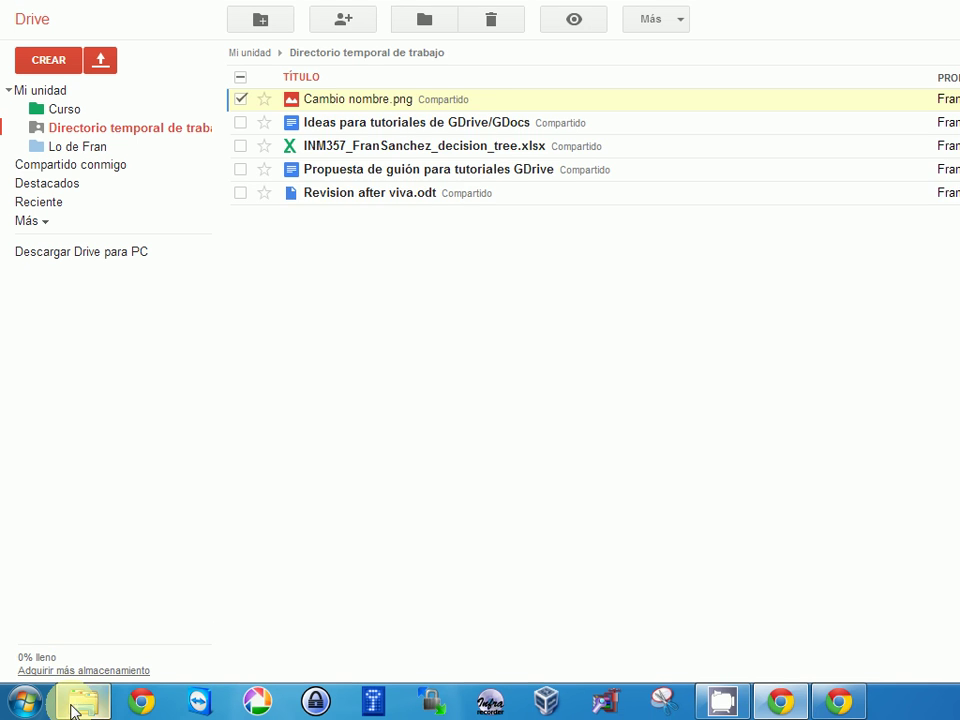
{"action": "left_click", "coordinate": [73, 708]}
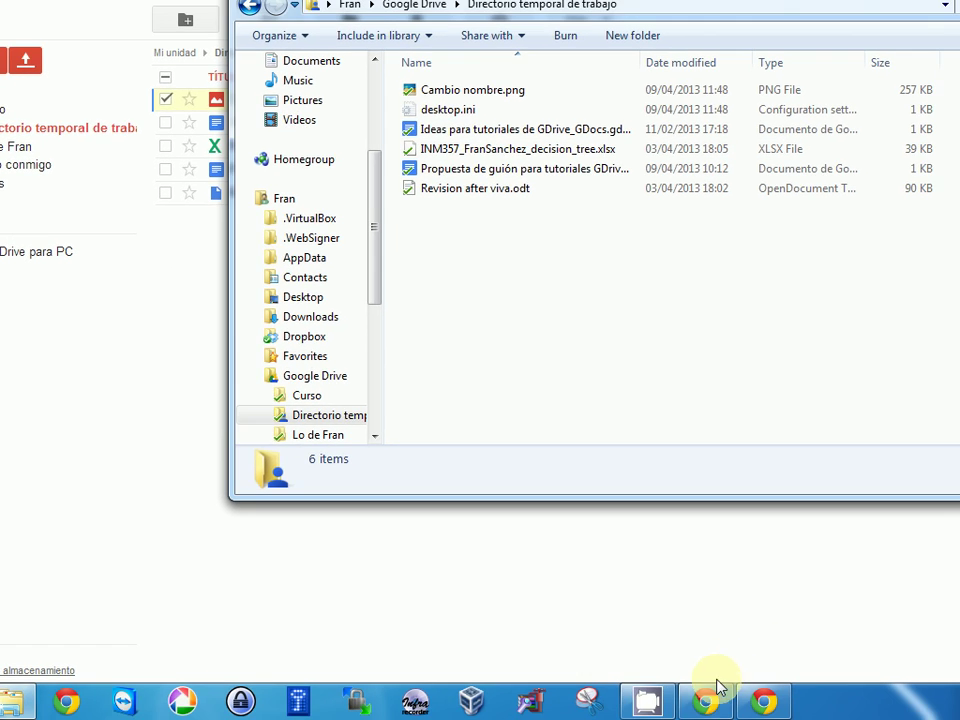
- Return to Google Drive after confirming Cambio nombre.png is in the synced Directorio temporal de trabajo folder
{"action": "left_click", "coordinate": [714, 698]}
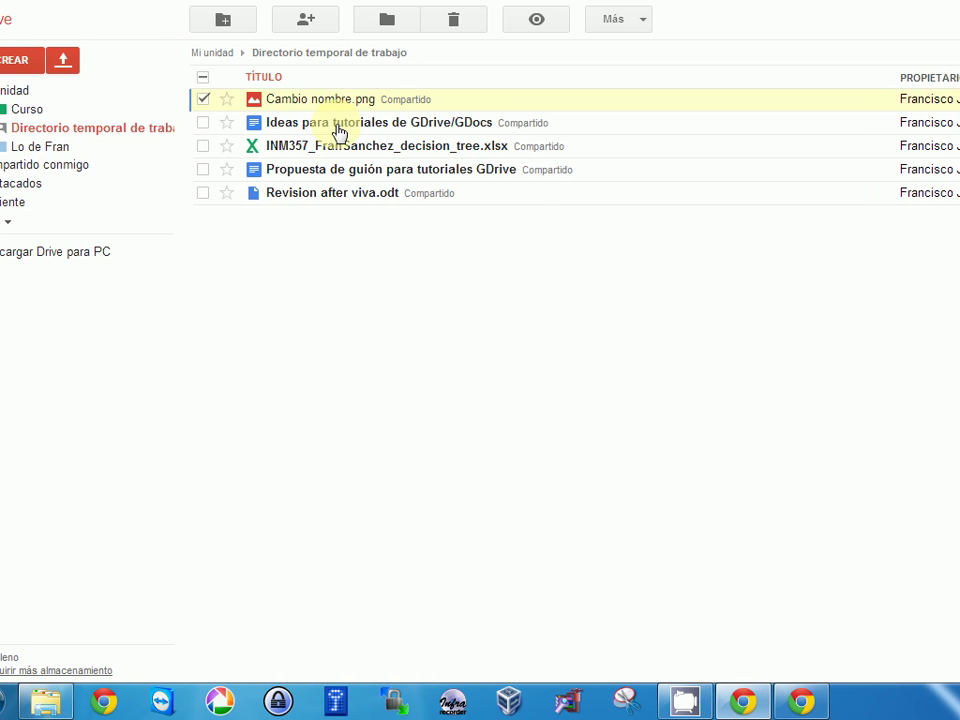
- In the owner's Drive window, open Directorio temporal de trabajo and select Ideas para tutoriales de GDrive/GDocs
{"action": "left_click", "coordinate": [795, 700]}
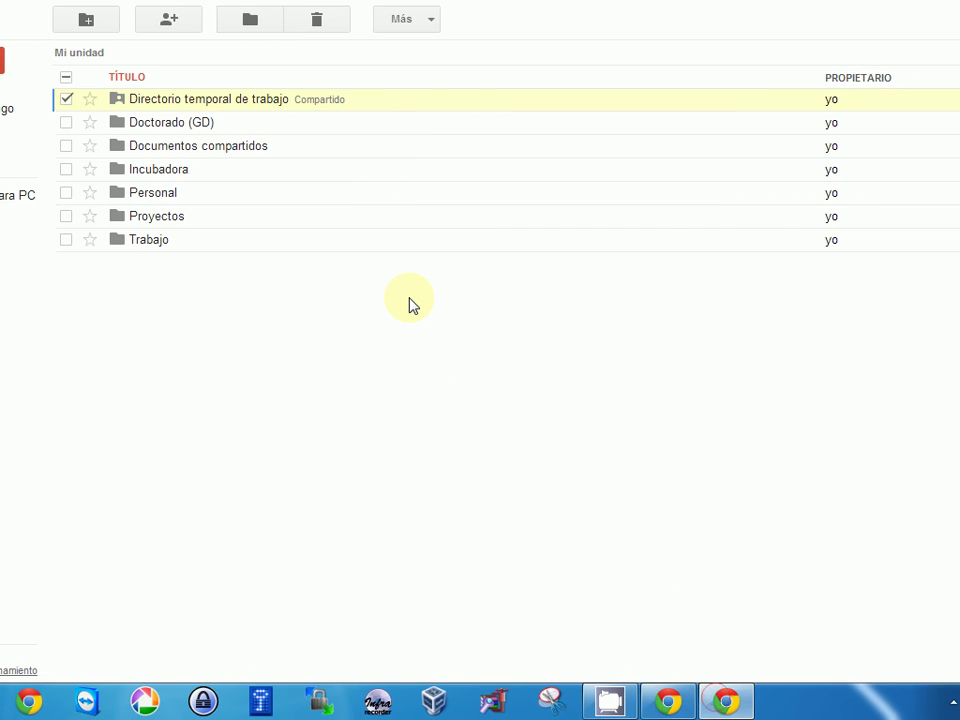
{"action": "left_click", "coordinate": [231, 100]}
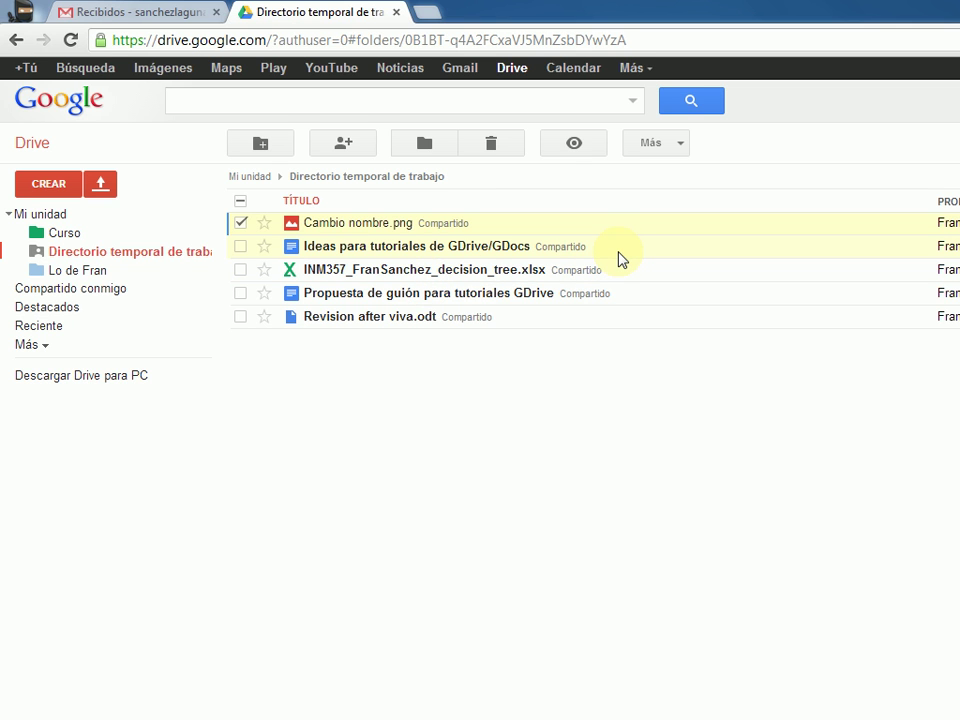
{"action": "left_click", "coordinate": [816, 719]}
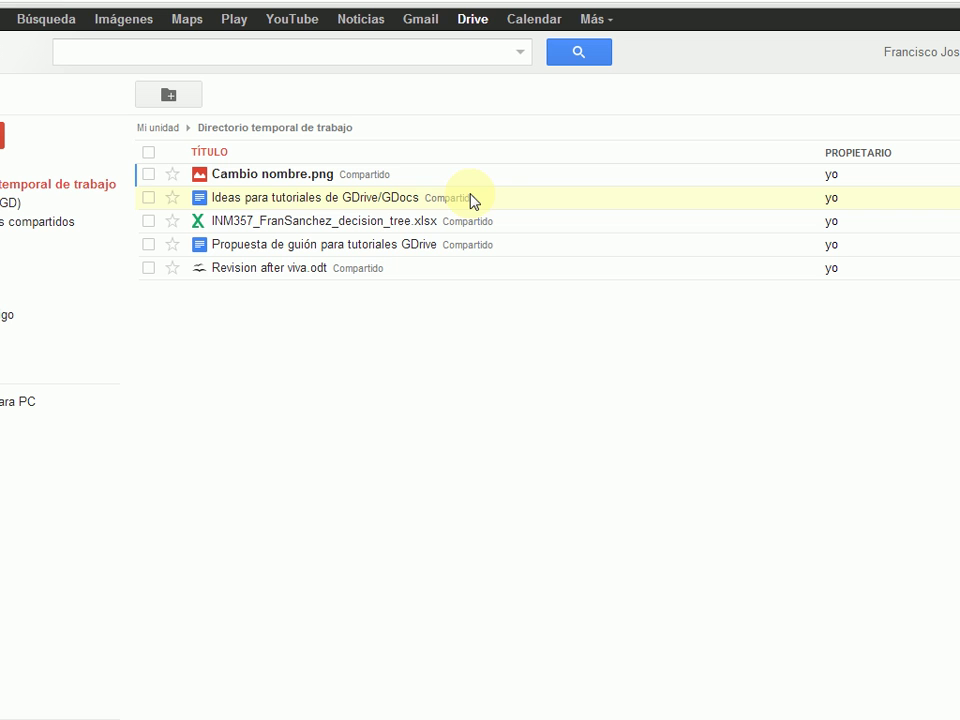
{"action": "left_click", "coordinate": [491, 125]}
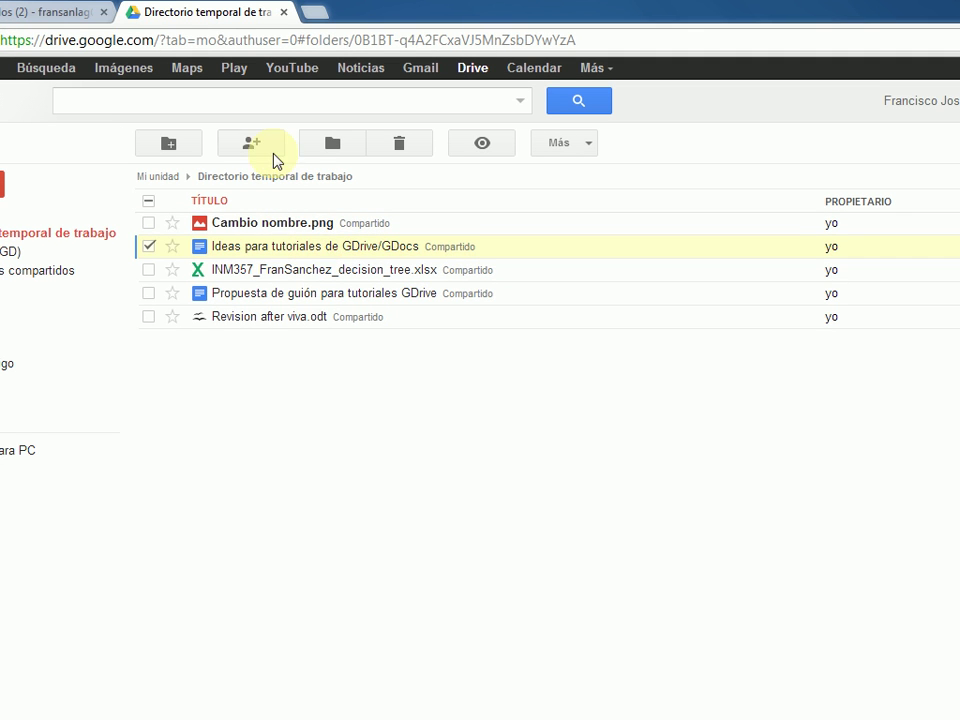
{"action": "left_click", "coordinate": [268, 151]}
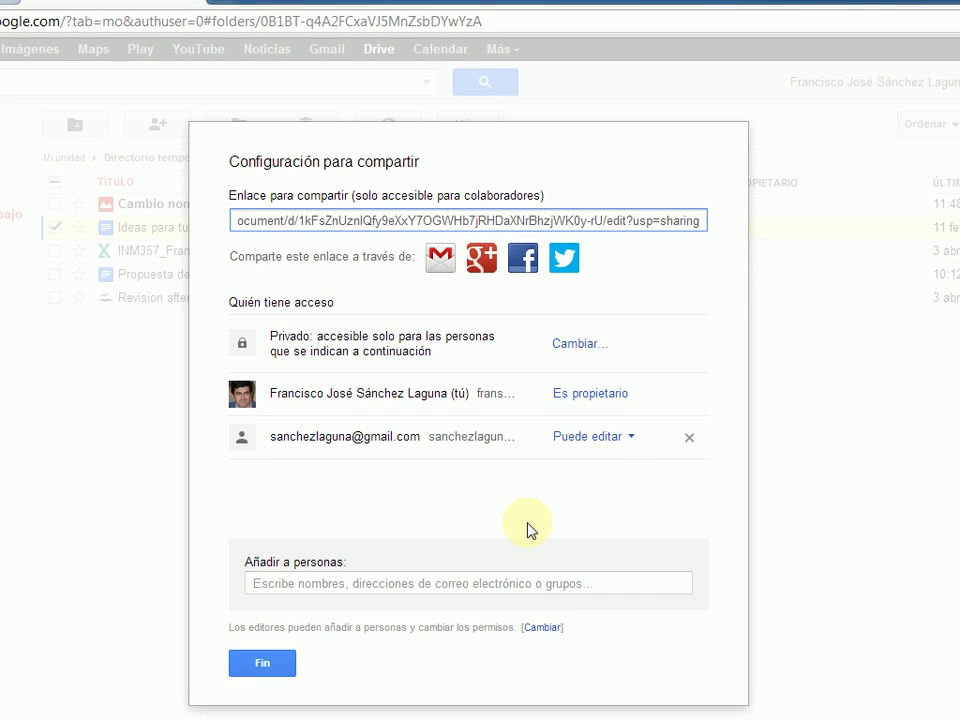
{"action": "left_click", "coordinate": [613, 446]}
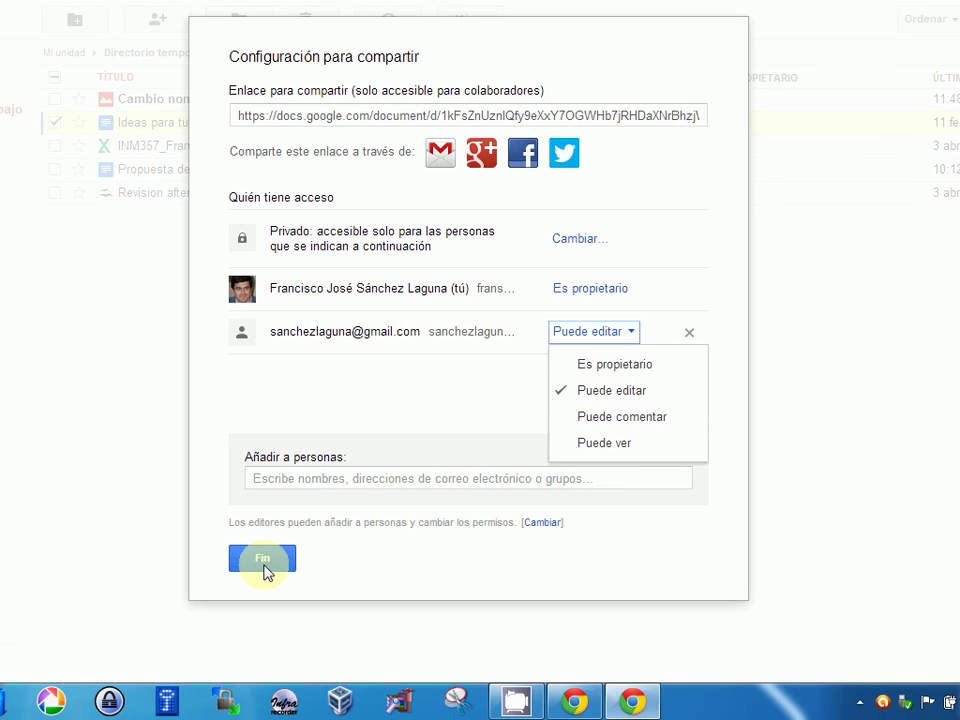
{"action": "left_click", "coordinate": [262, 663]}
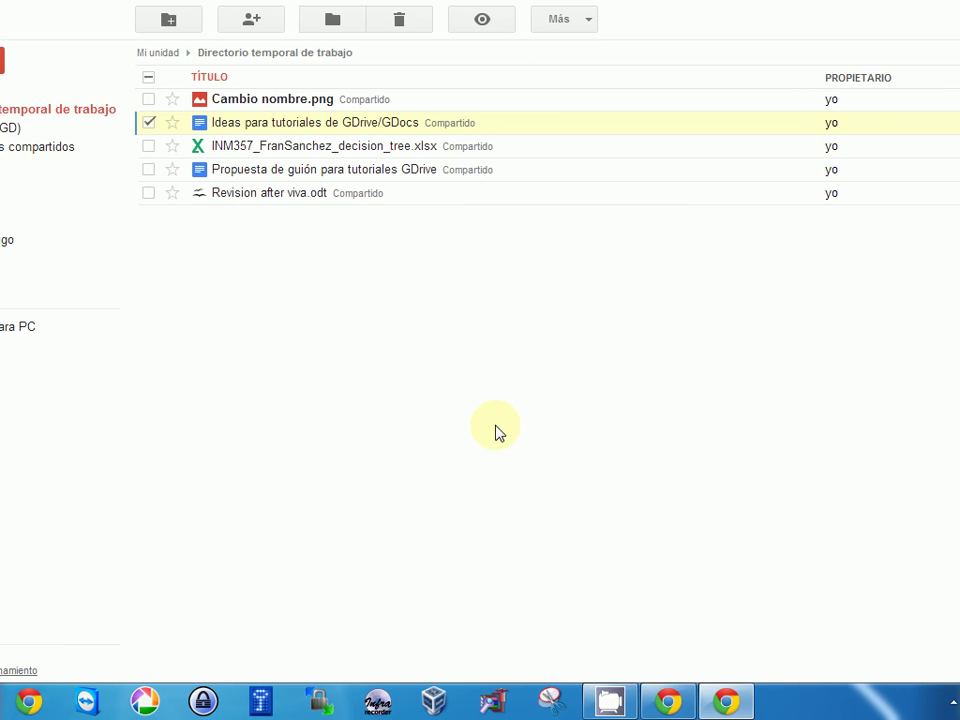
{"action": "left_click", "coordinate": [669, 699]}
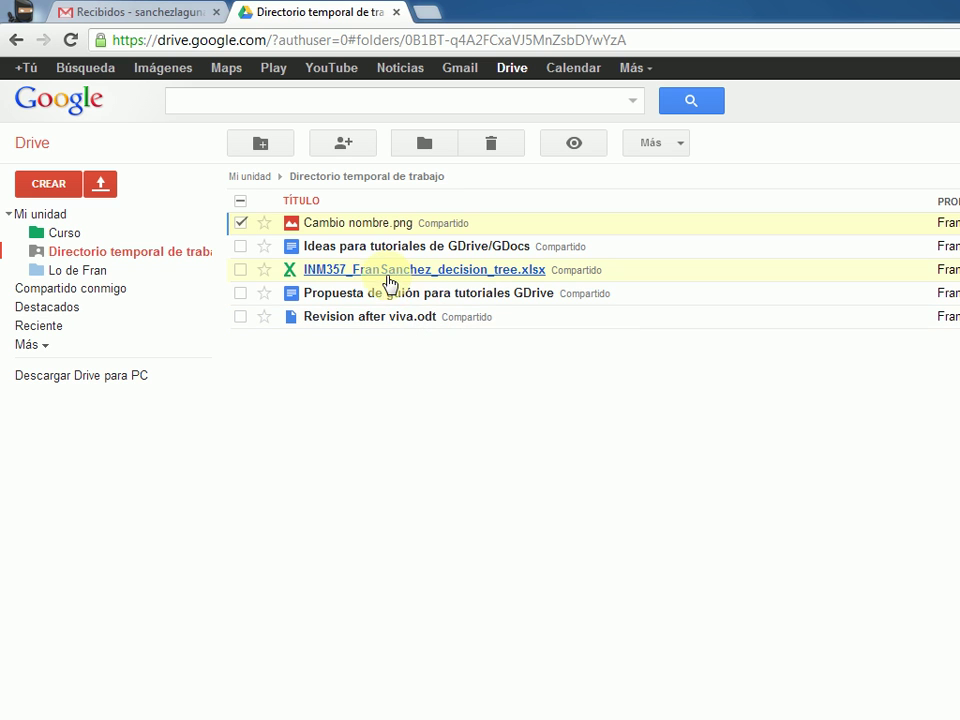
{"action": "left_click", "coordinate": [328, 270]}
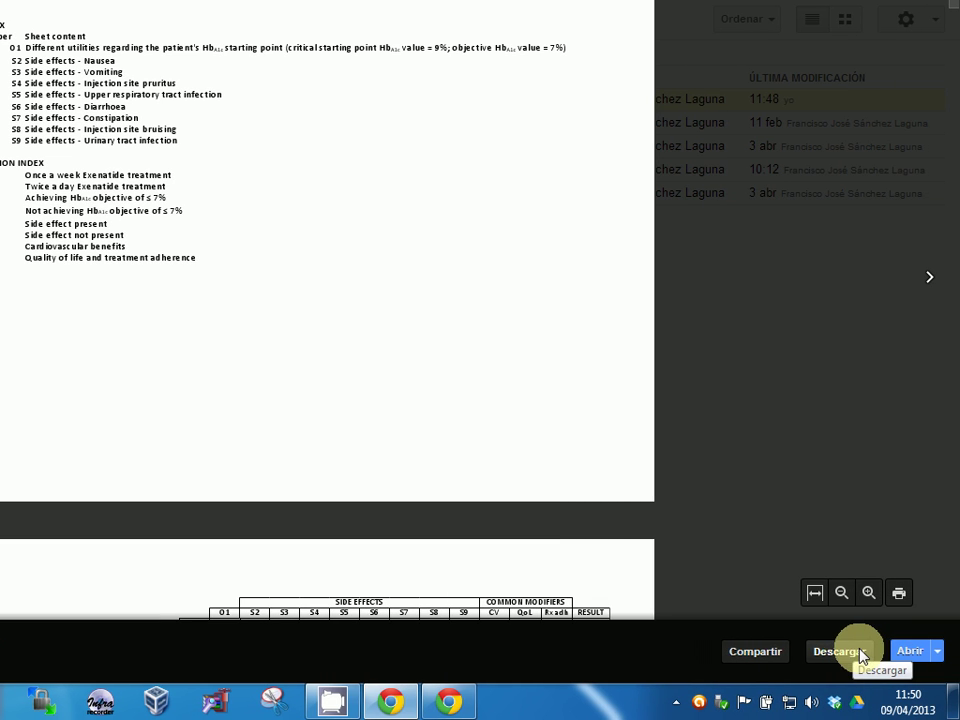
{"action": "left_click", "coordinate": [938, 651]}
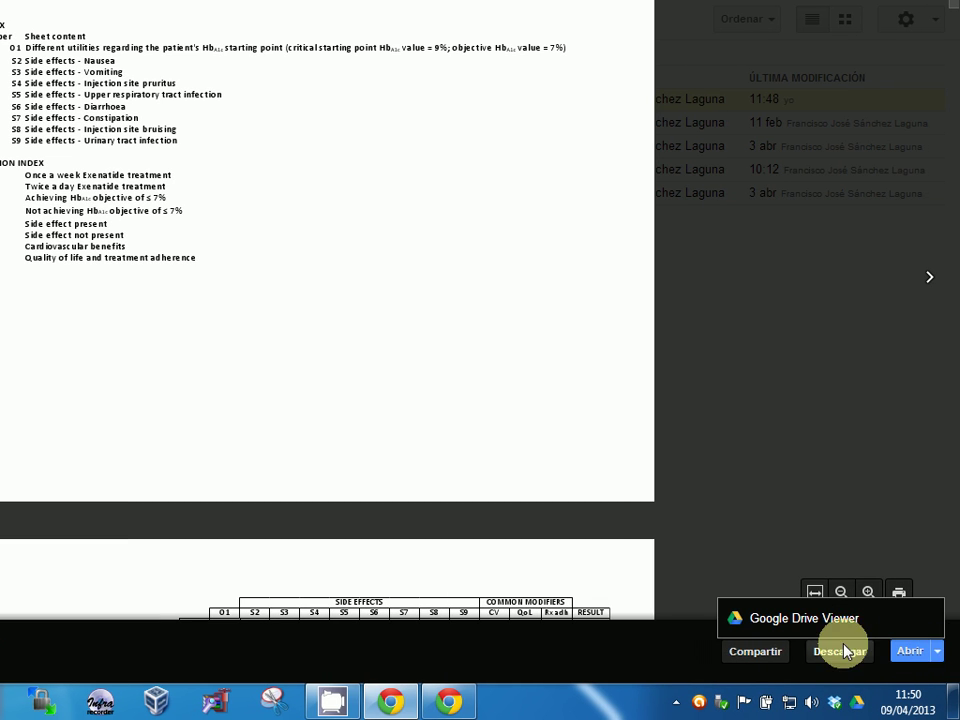
{"action": "left_click", "coordinate": [813, 622]}
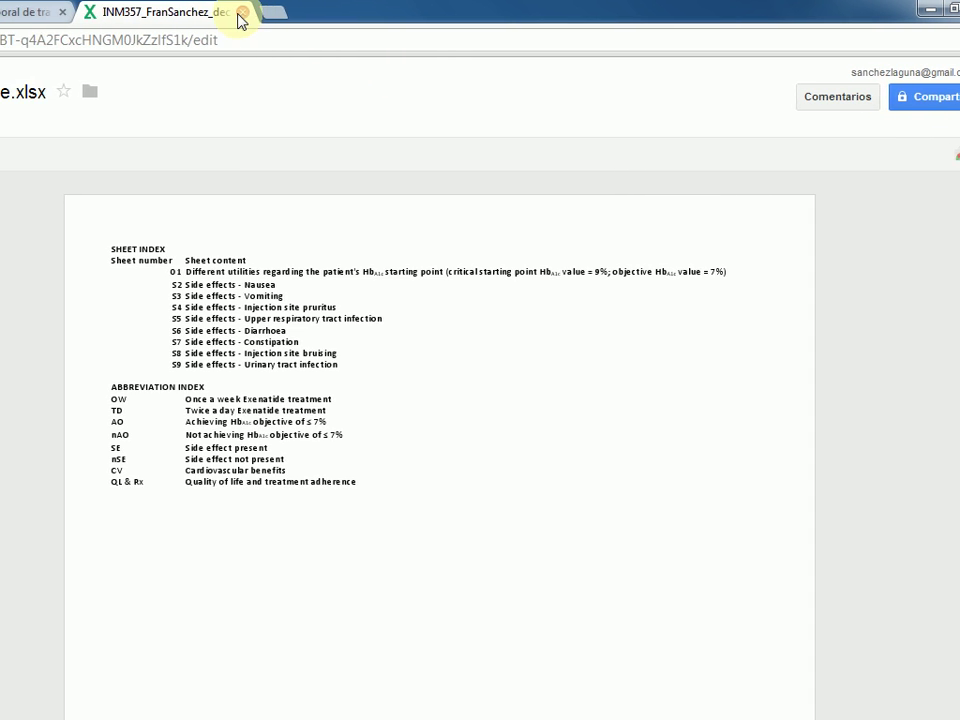
{"action": "key", "text": "ctrl+shift+Tab"}
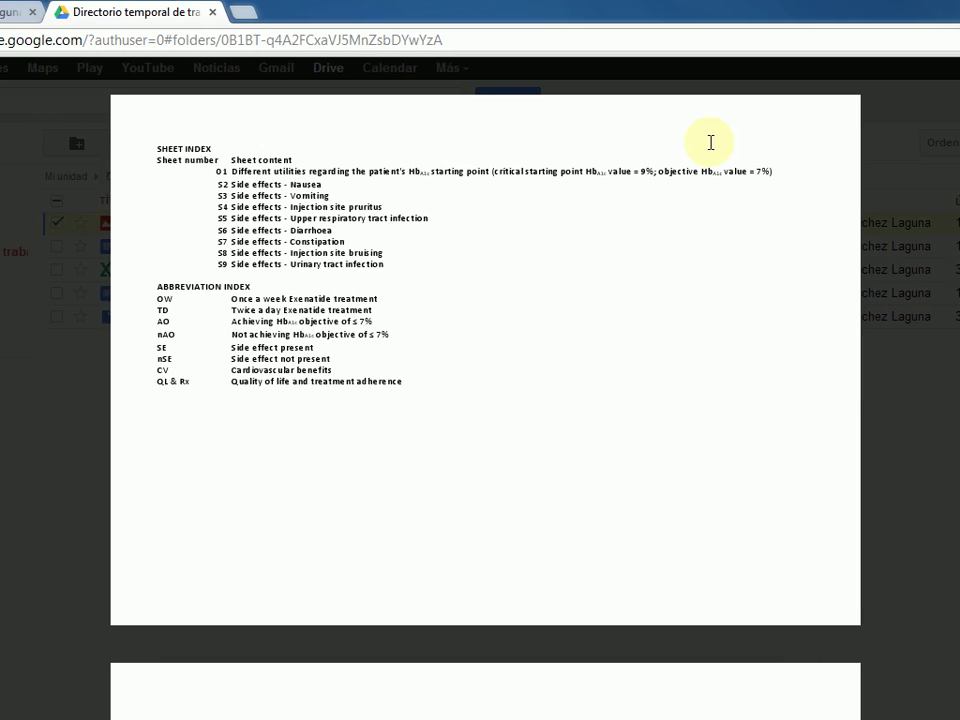
{"action": "left_click", "coordinate": [958, 79]}
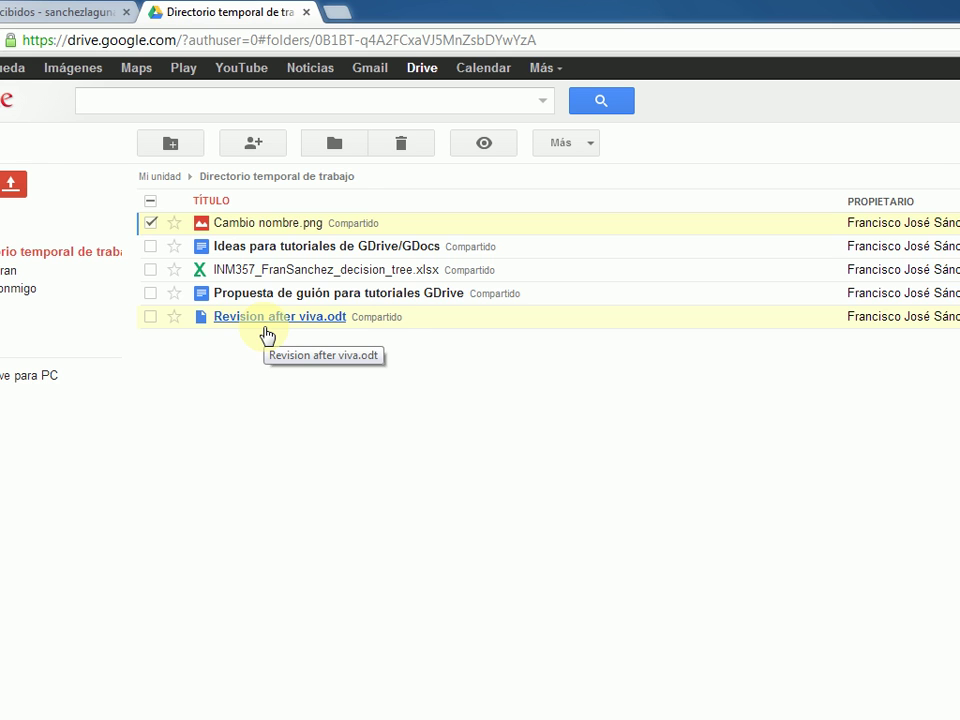
{"action": "left_click", "coordinate": [40, 188]}
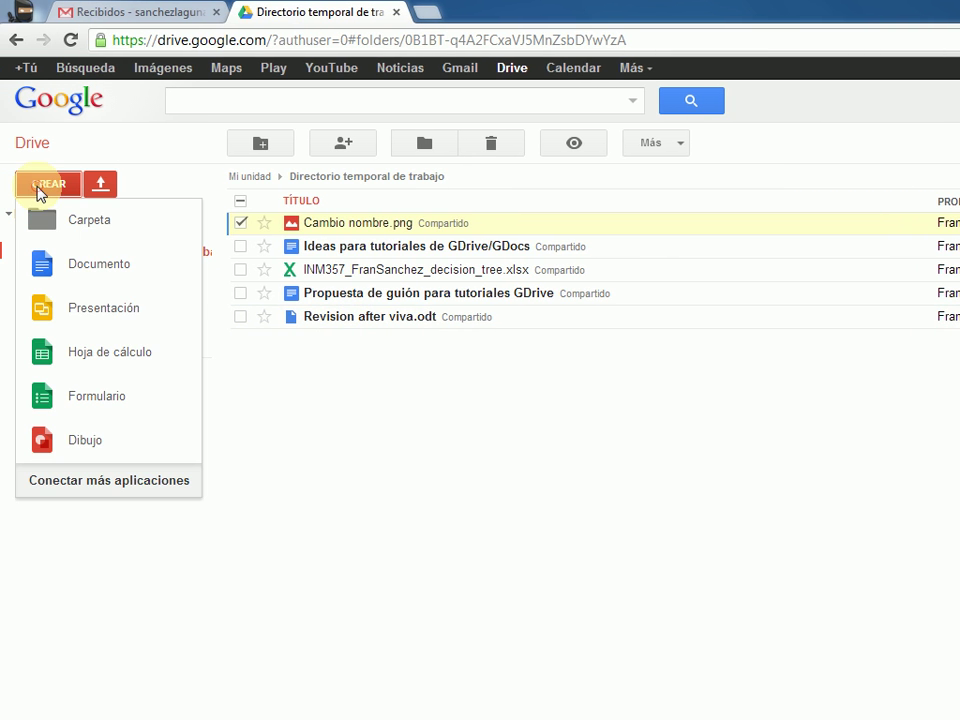
{"action": "left_click", "coordinate": [96, 483]}
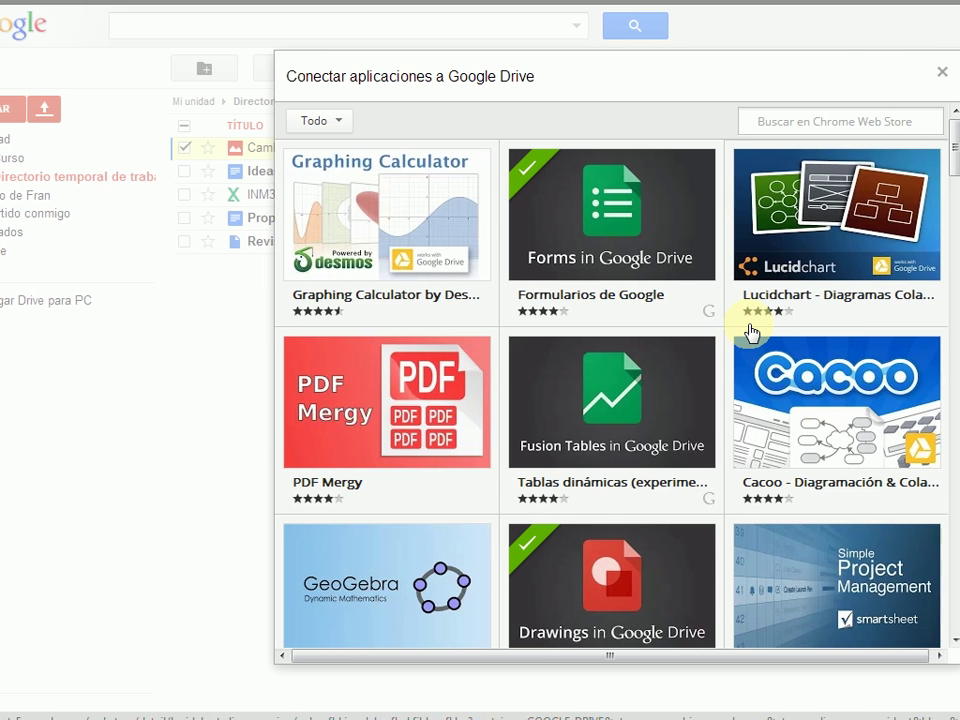
{"action": "mouse_move", "coordinate": [752, 330]}
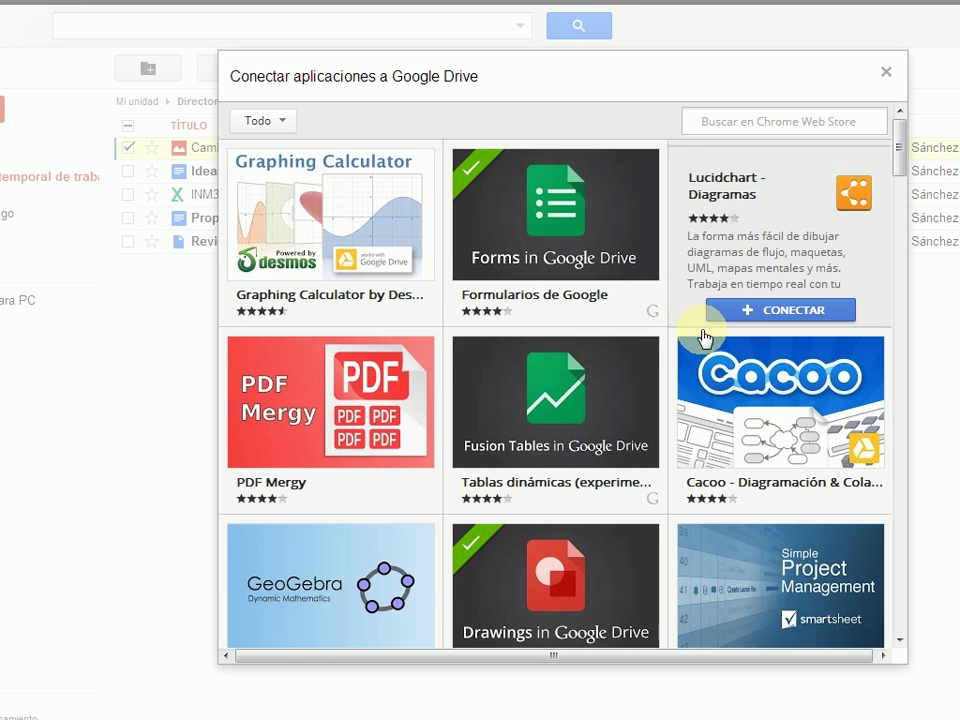
{"action": "mouse_move", "coordinate": [336, 232]}
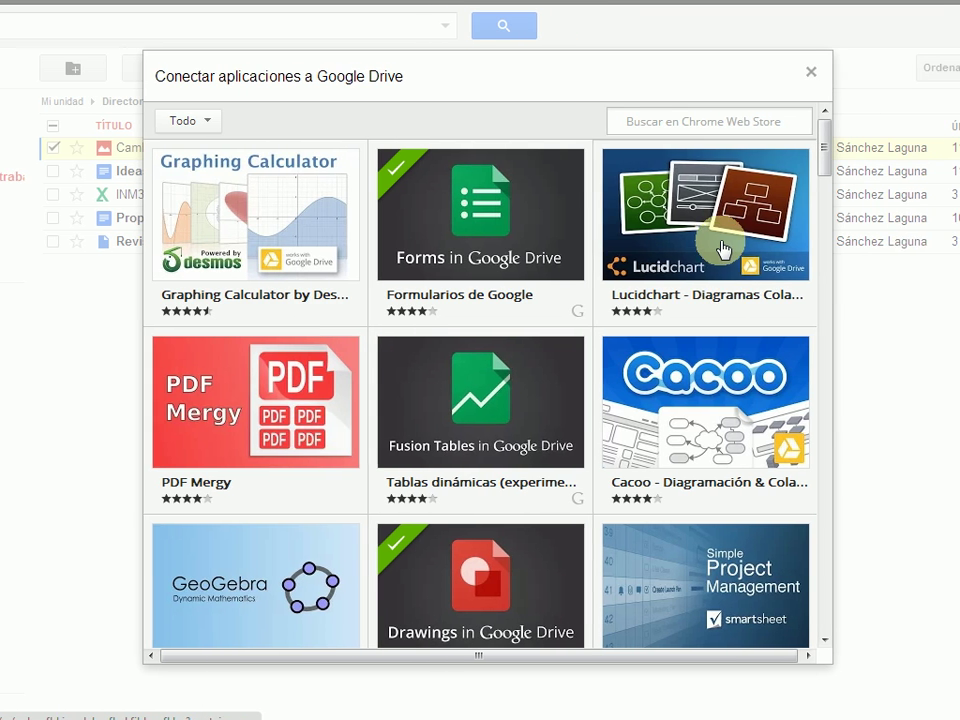
{"action": "mouse_move", "coordinate": [800, 248]}
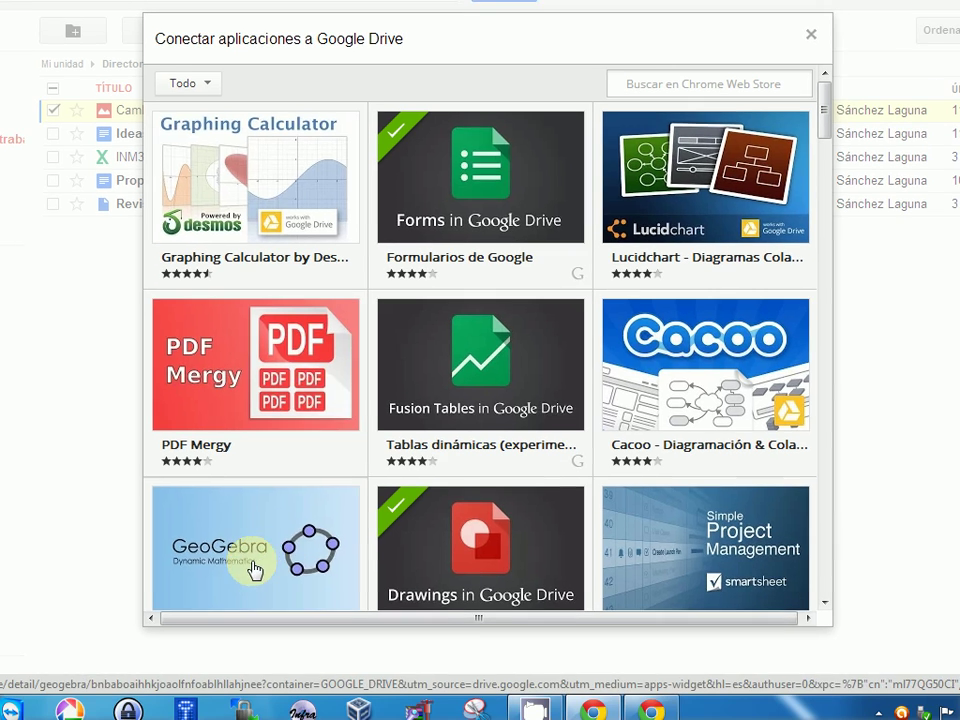
{"action": "mouse_move", "coordinate": [256, 570]}
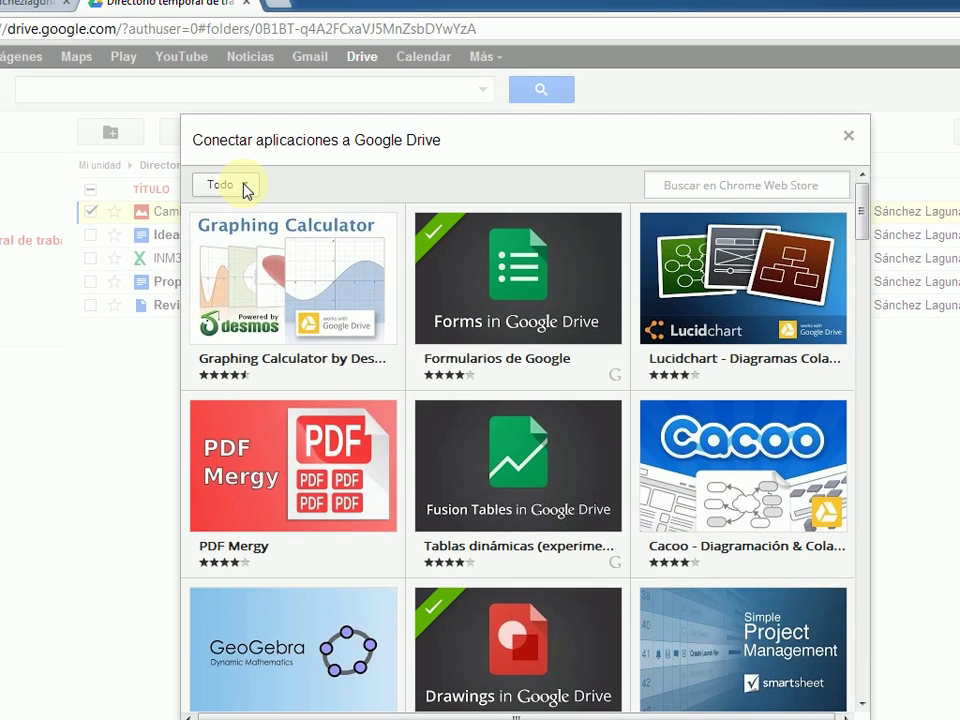
{"action": "left_click", "coordinate": [244, 112]}
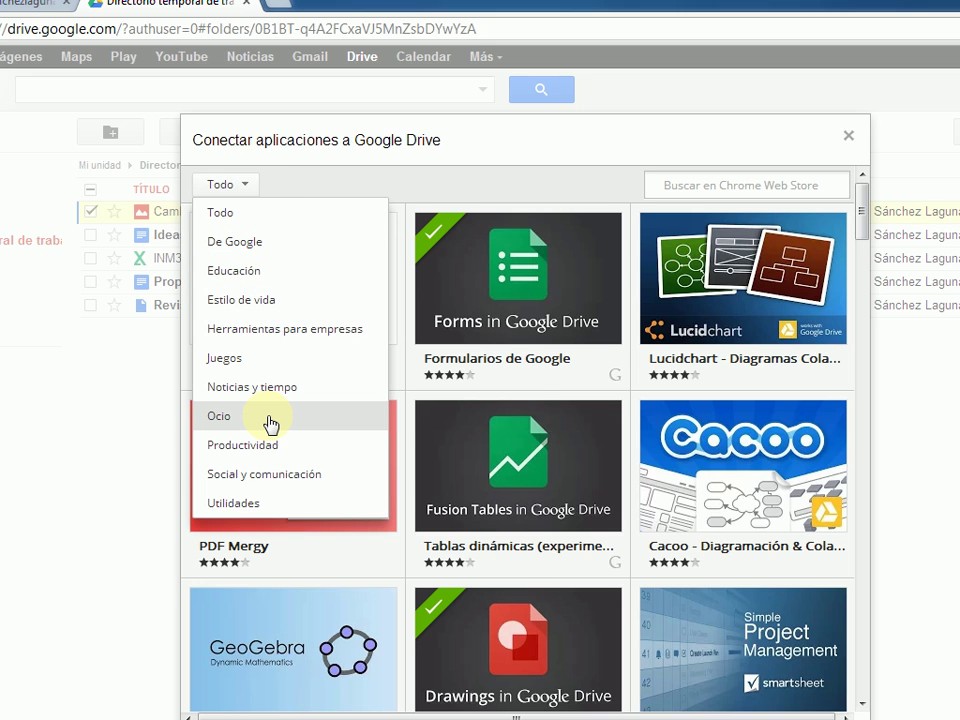
{"action": "left_click", "coordinate": [247, 186]}
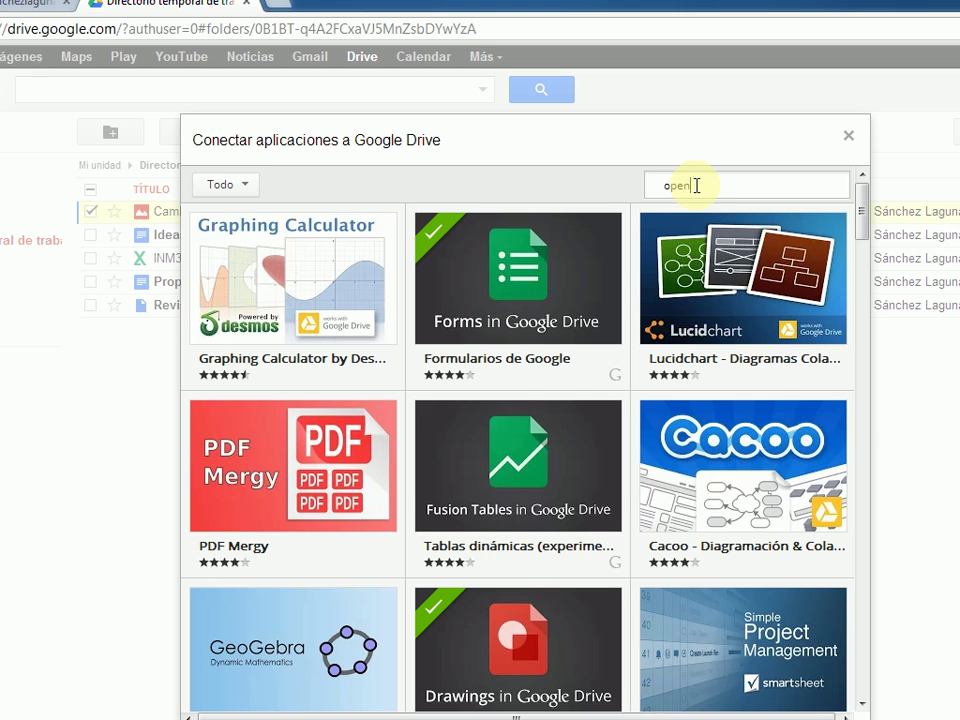
{"action": "key", "text": "Return"}
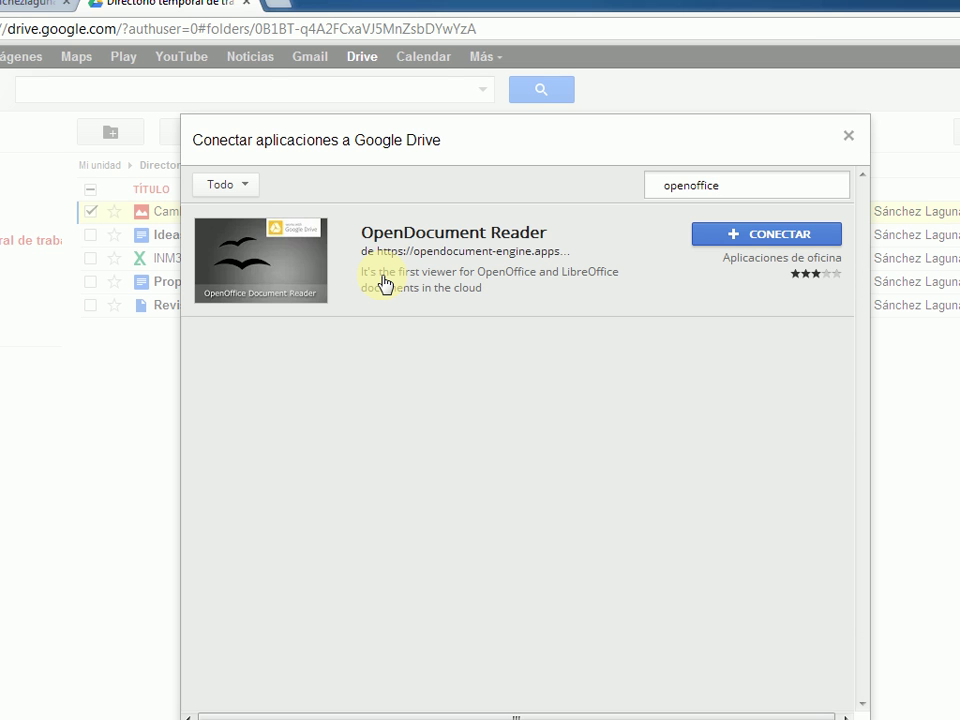
{"action": "left_click", "coordinate": [717, 150]}
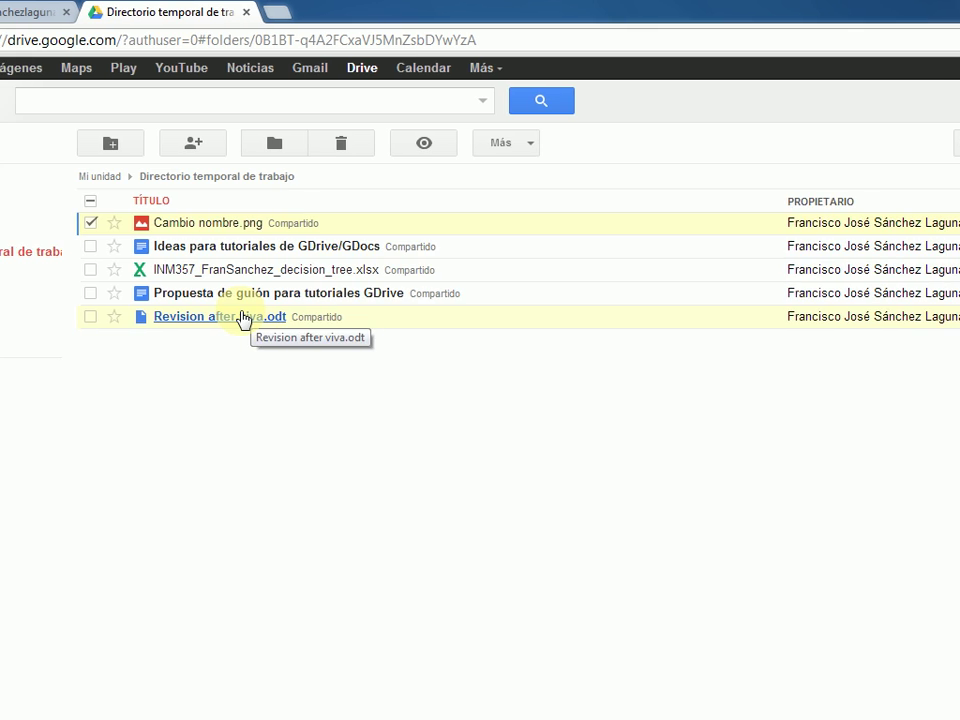
- Open Revision after viva.odt in Google Drive Viewer, then close the viewer and the no-preview overlay
{"action": "left_click", "coordinate": [225, 318]}
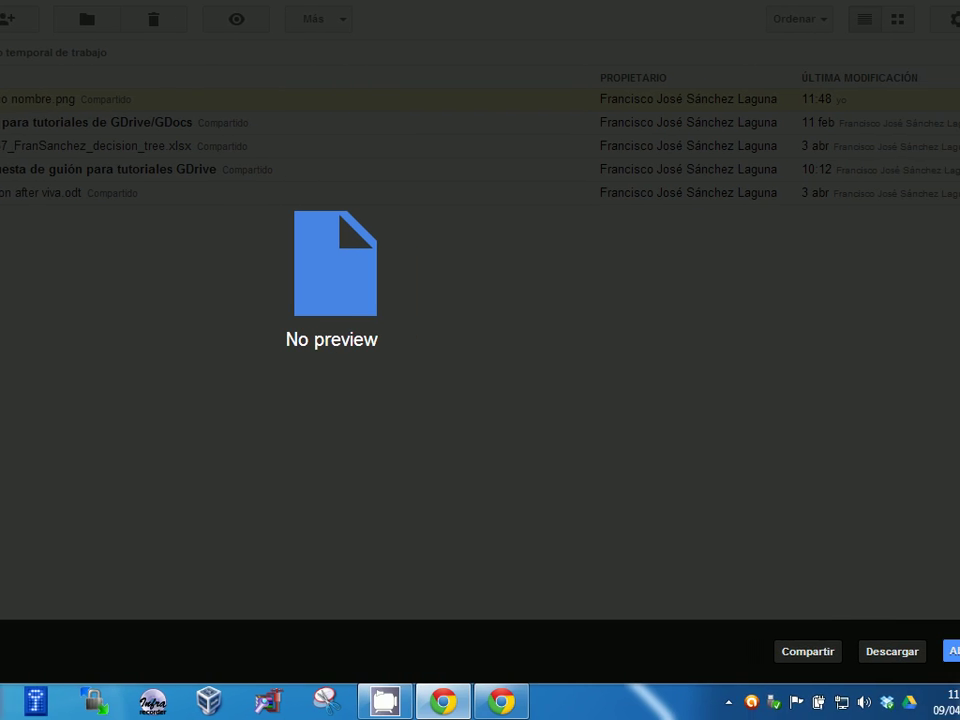
{"action": "left_click", "coordinate": [953, 658]}
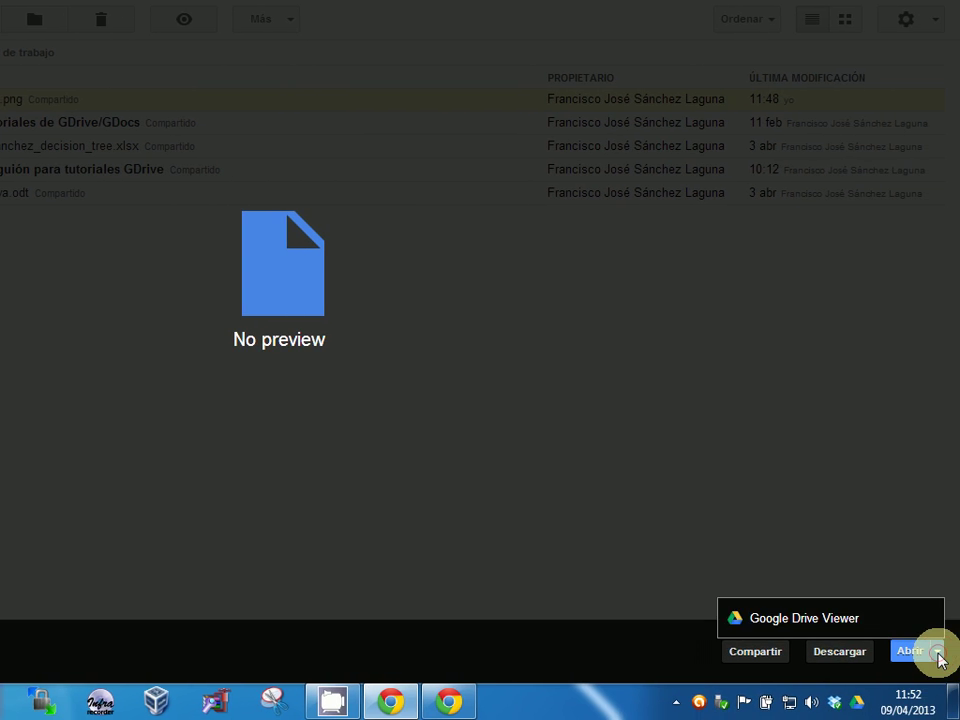
{"action": "left_click", "coordinate": [806, 629]}
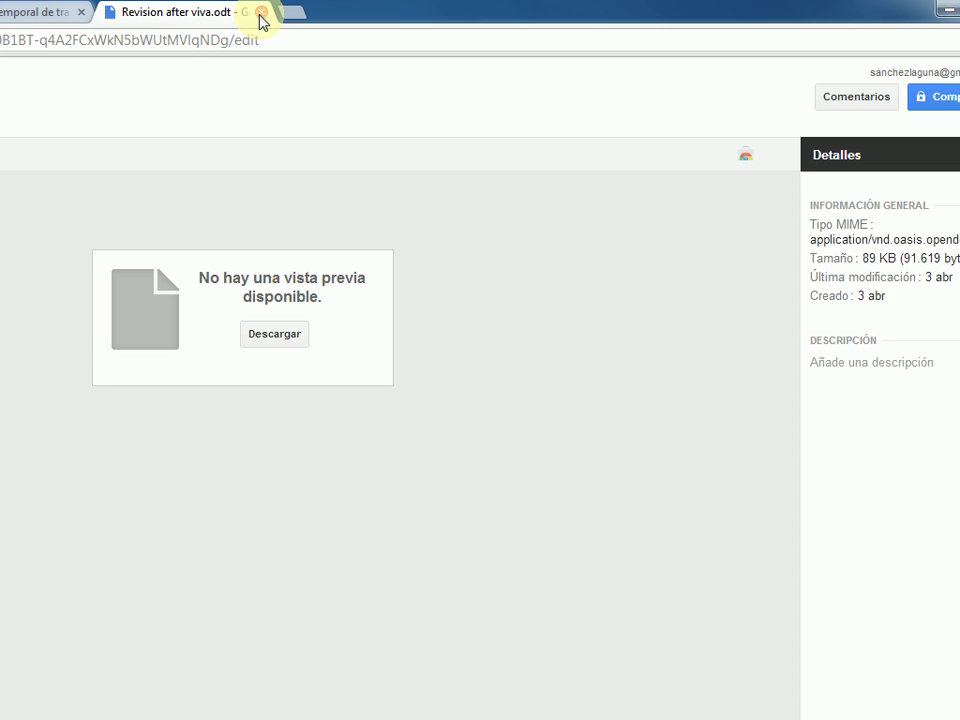
{"action": "left_click", "coordinate": [262, 20]}
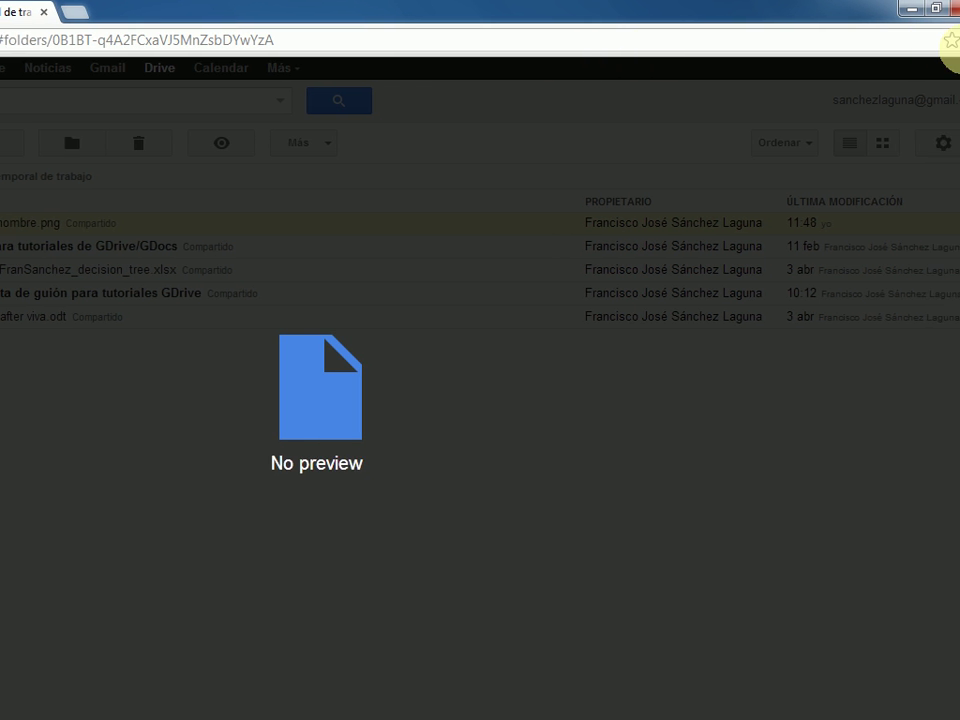
{"action": "left_click", "coordinate": [959, 78]}
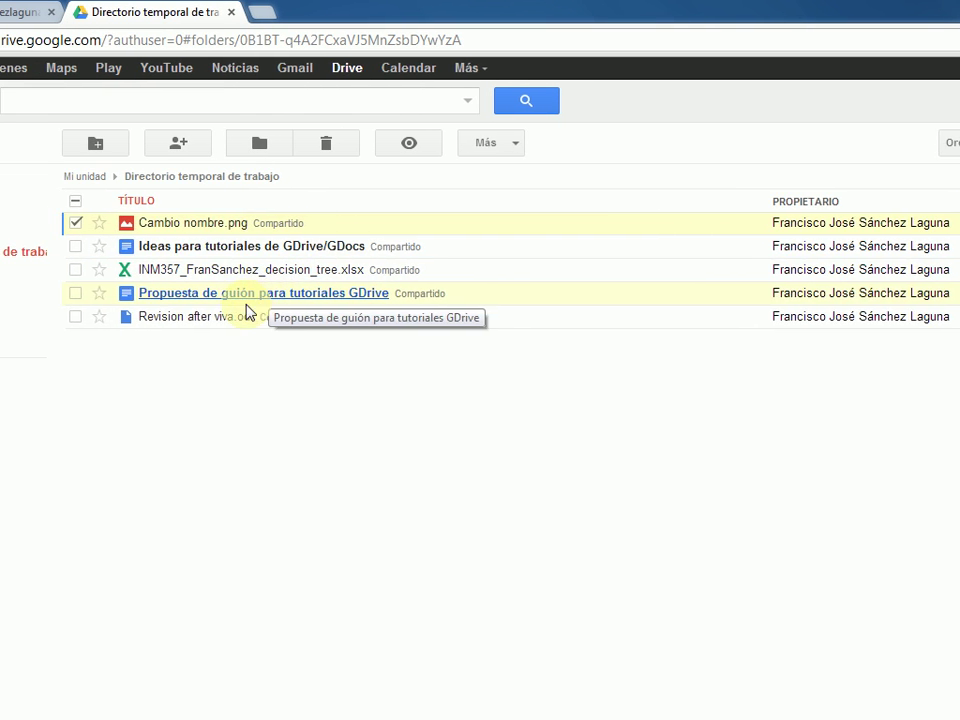
- Reopen Revision after viva.odt on its own page and browse apps that open .odt files
{"action": "left_click", "coordinate": [216, 316]}
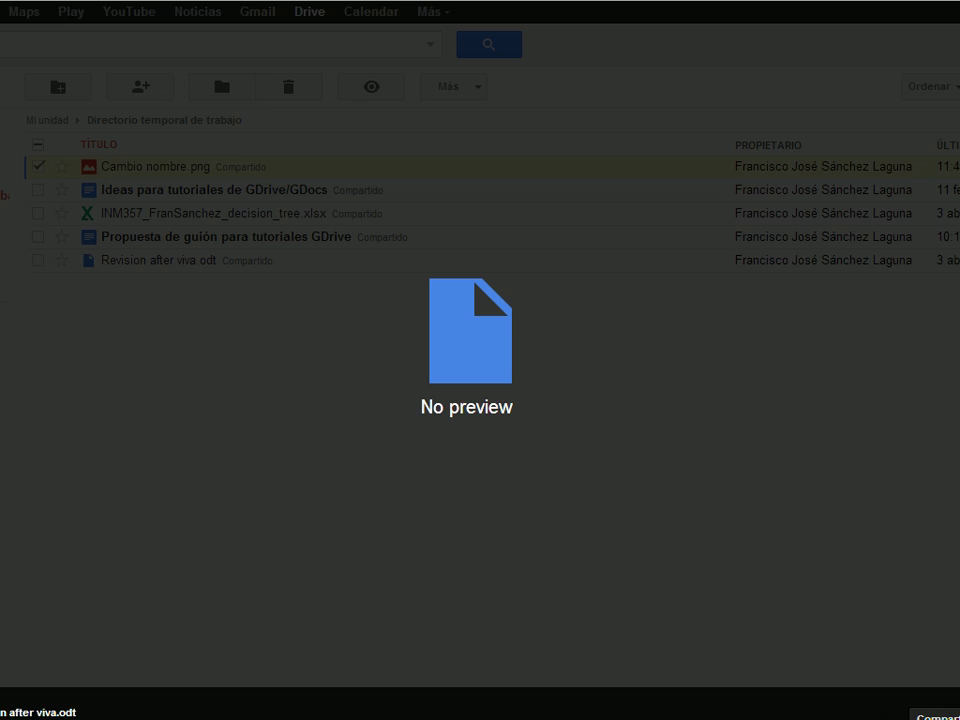
{"action": "left_click", "coordinate": [897, 645]}
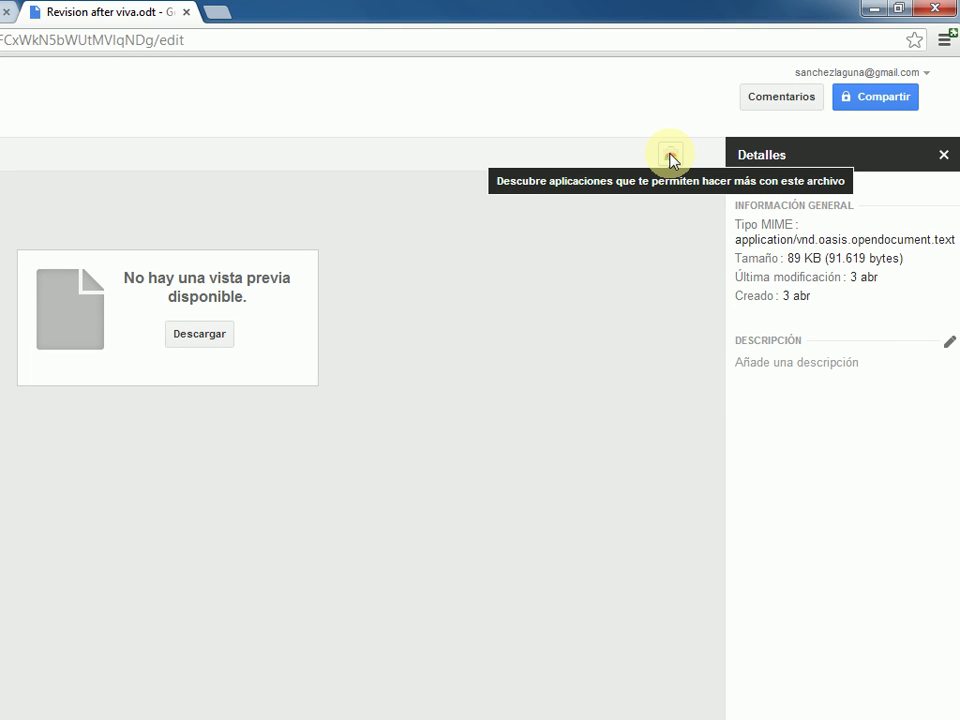
{"action": "left_click", "coordinate": [670, 155]}
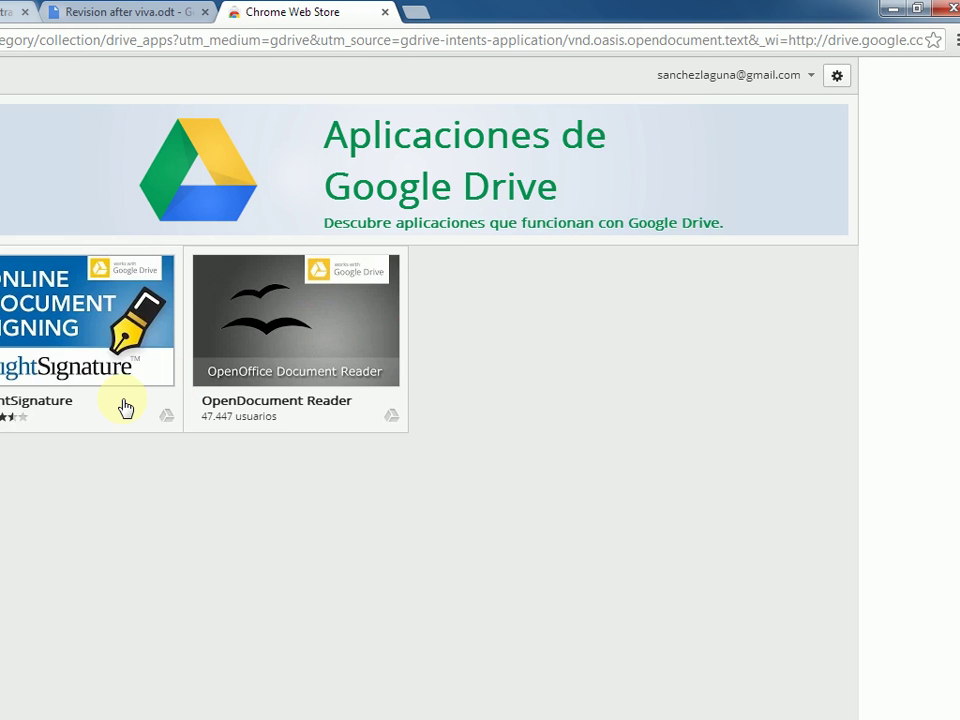
- Add the OpenDocument Reader app to Chrome from the Chrome Web Store
{"action": "mouse_move", "coordinate": [181, 408]}
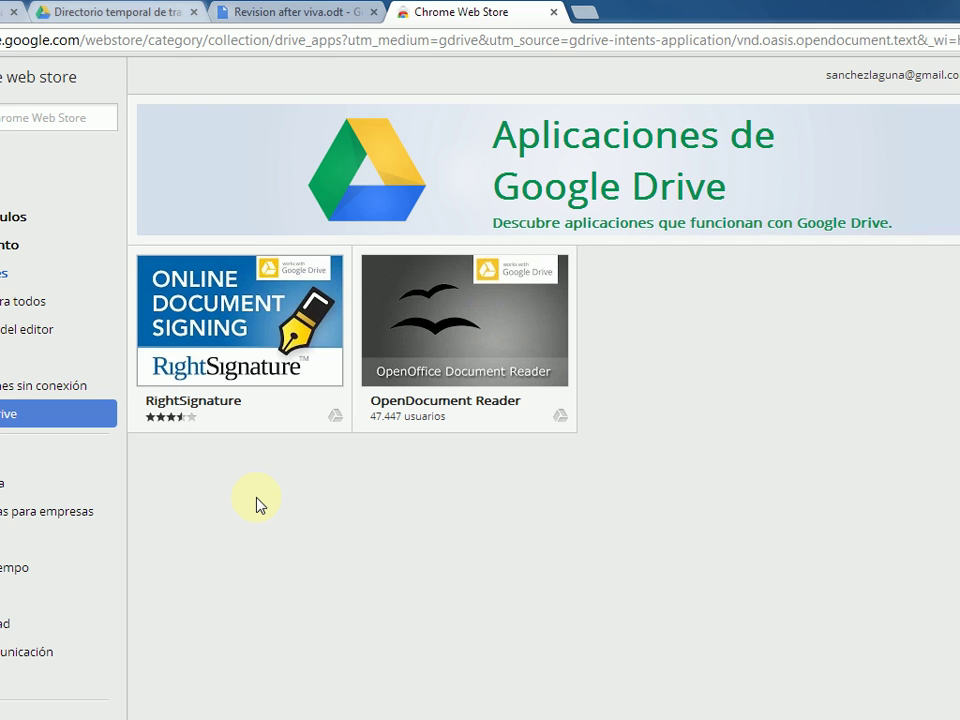
{"action": "mouse_move", "coordinate": [455, 373]}
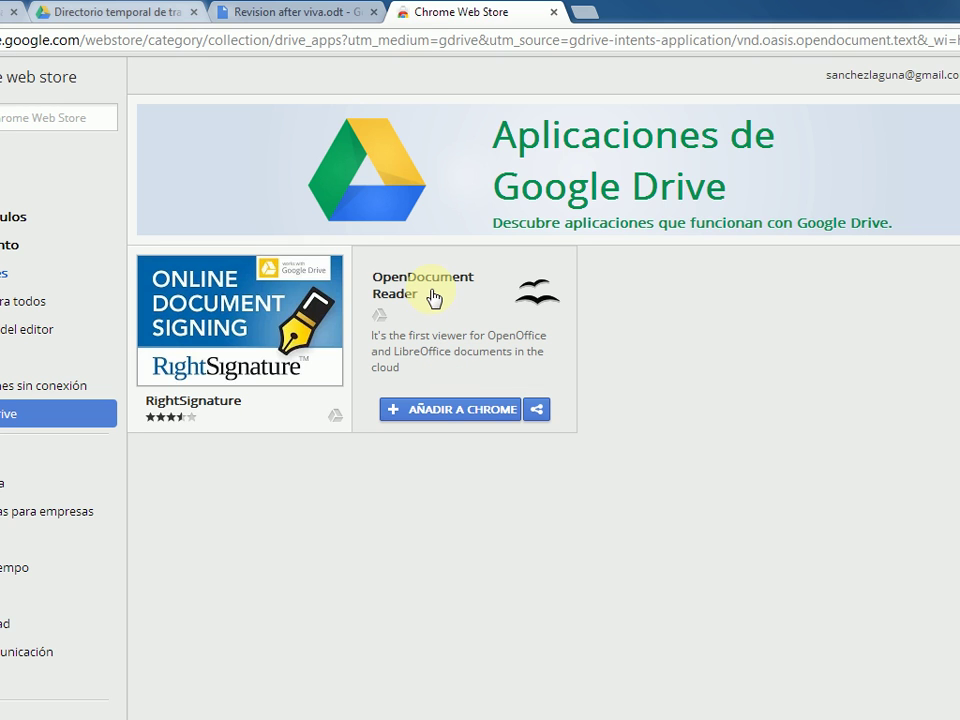
{"action": "left_click", "coordinate": [457, 411]}
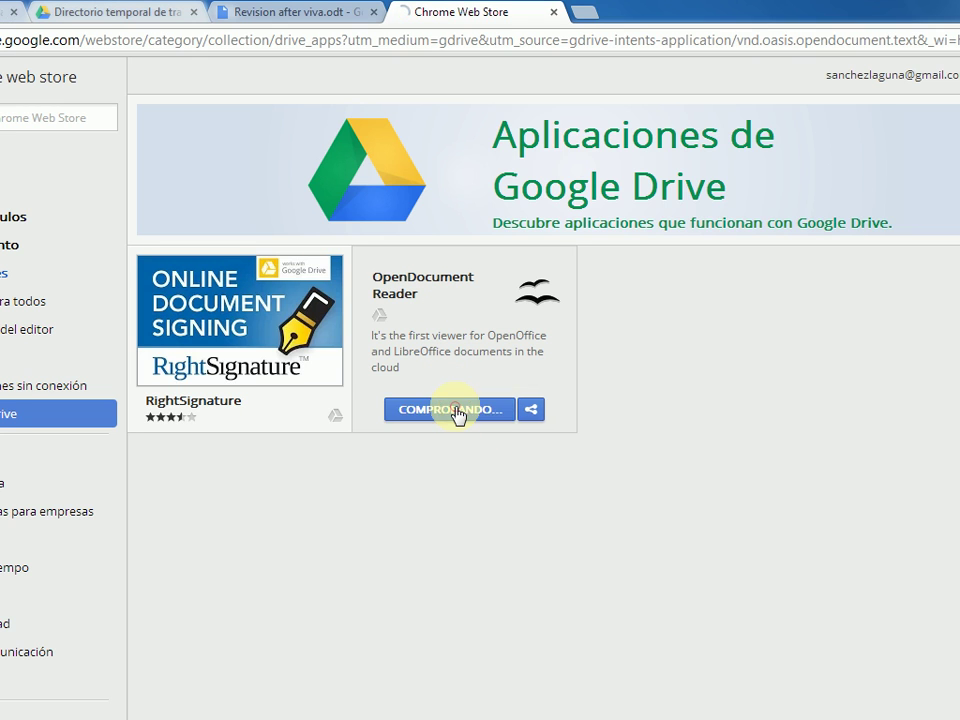
{"action": "left_click", "coordinate": [477, 457]}
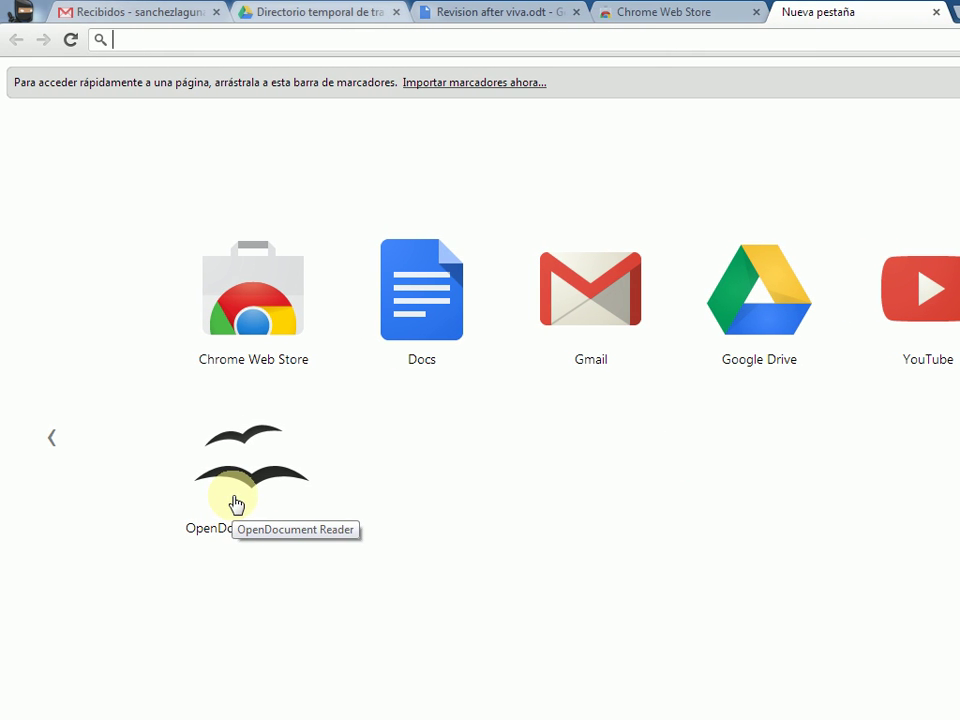
- Close the .odt, Web Store and blank tabs, dismiss the overlay, and open the Curso folder
{"action": "left_click", "coordinate": [636, 8]}
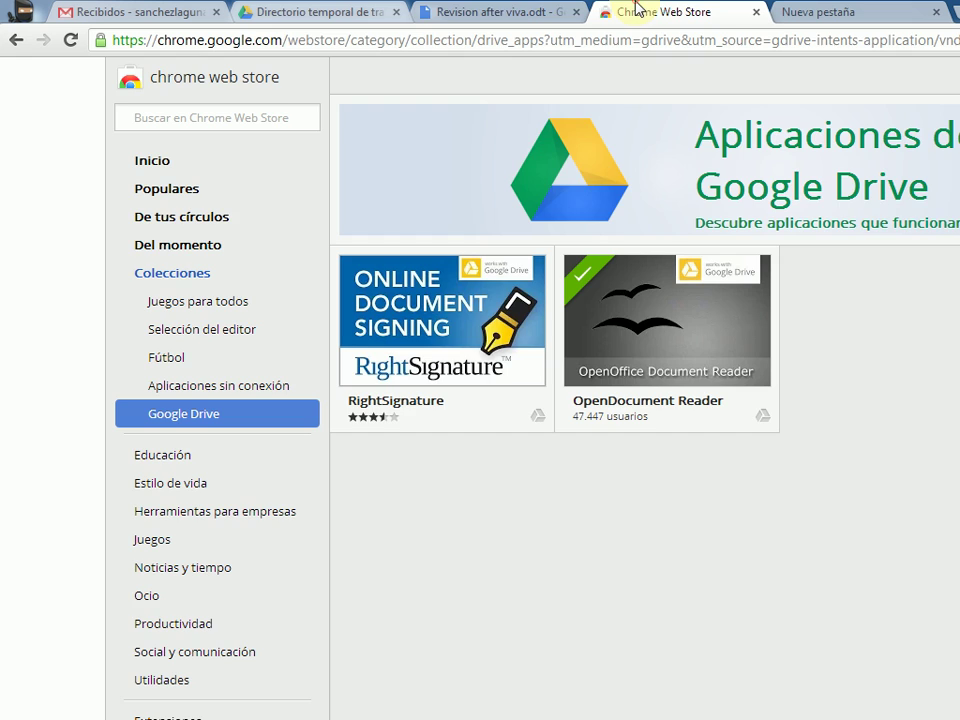
{"action": "left_click", "coordinate": [514, 7]}
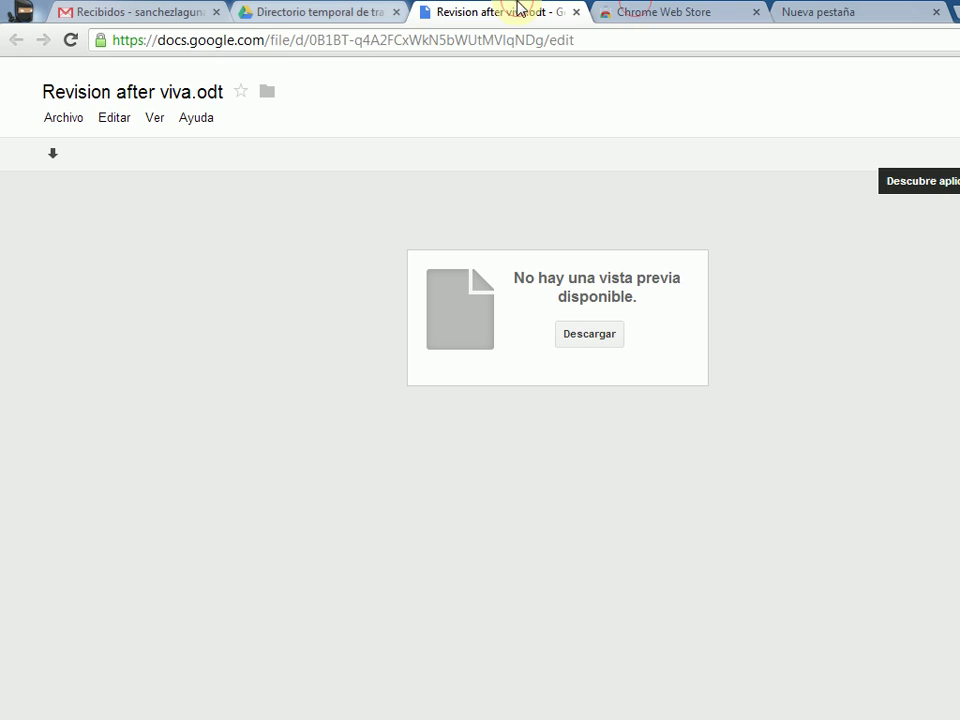
{"action": "left_click", "coordinate": [576, 12]}
{"action": "left_click", "coordinate": [317, 10]}
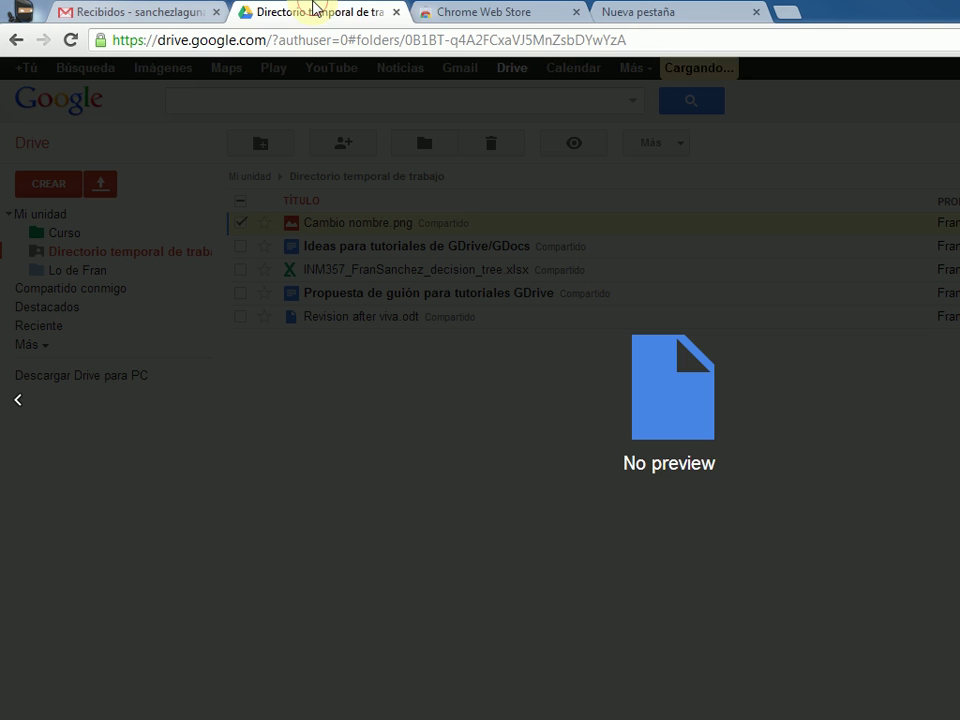
{"action": "left_click", "coordinate": [575, 13]}
{"action": "left_click", "coordinate": [575, 13]}
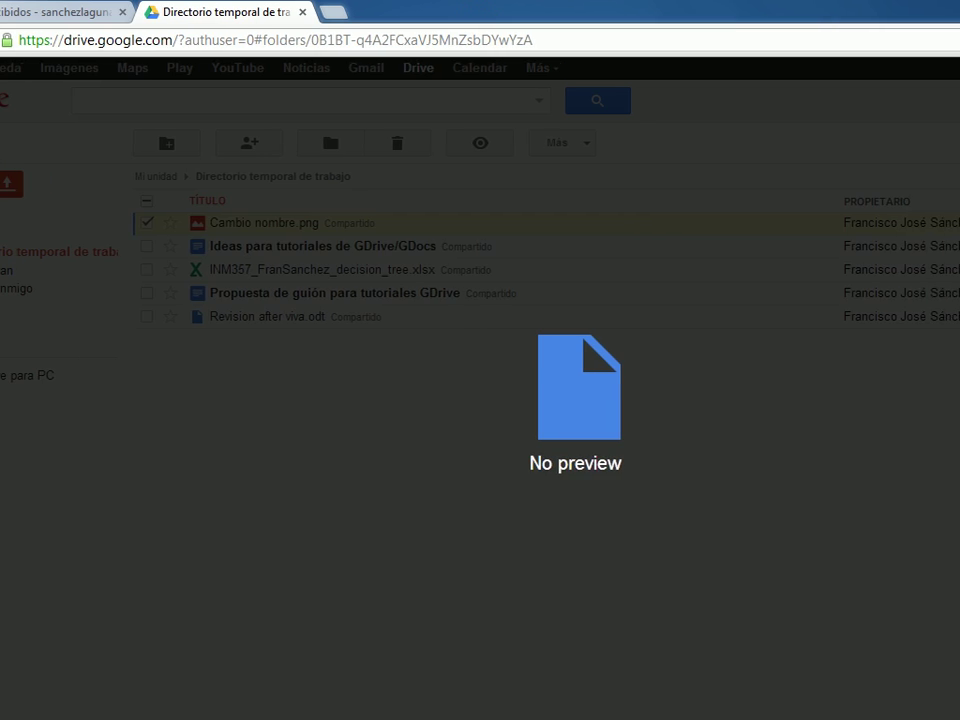
{"action": "key", "text": "Escape"}
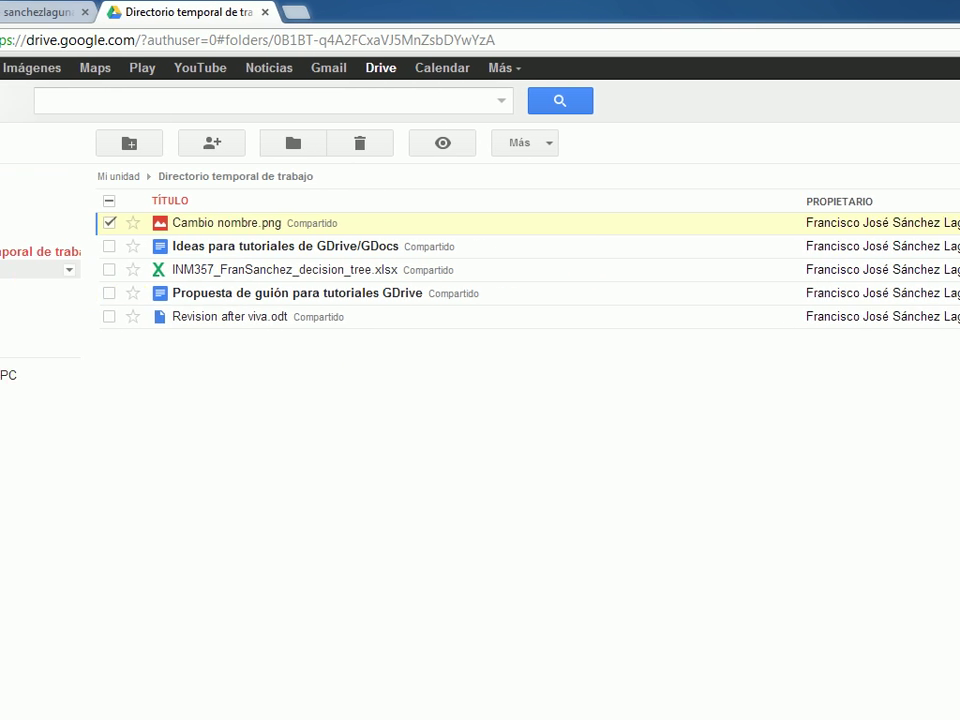
{"action": "left_click", "coordinate": [63, 234]}
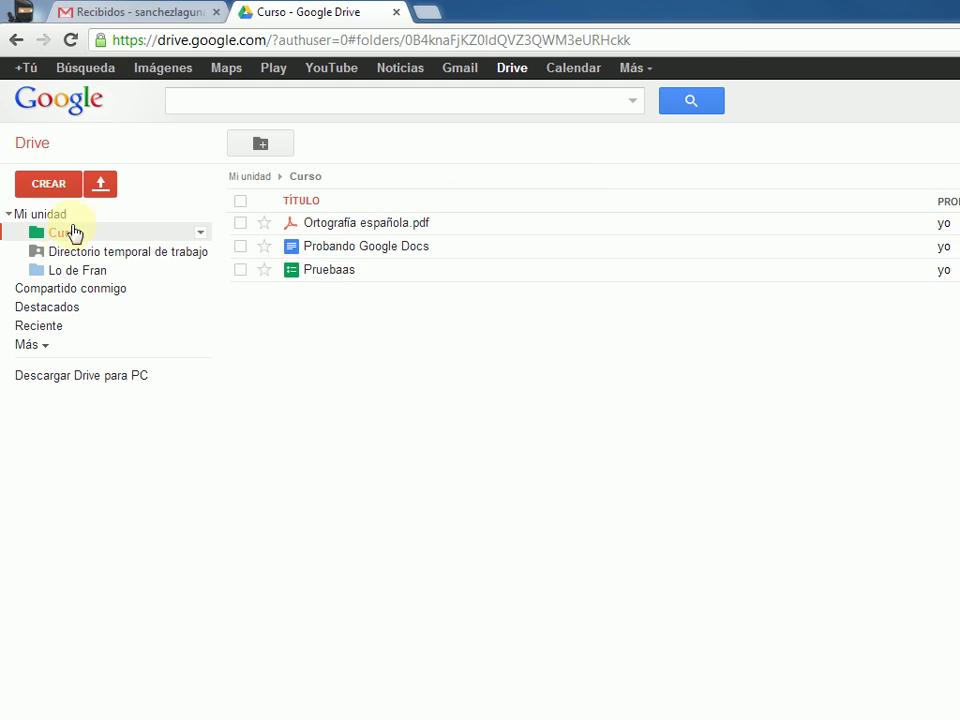
- In Directorio temporal de trabajo, preview Revision after viva.odt and launch OpenDocument Reader from a new tab
{"action": "left_click", "coordinate": [59, 260]}
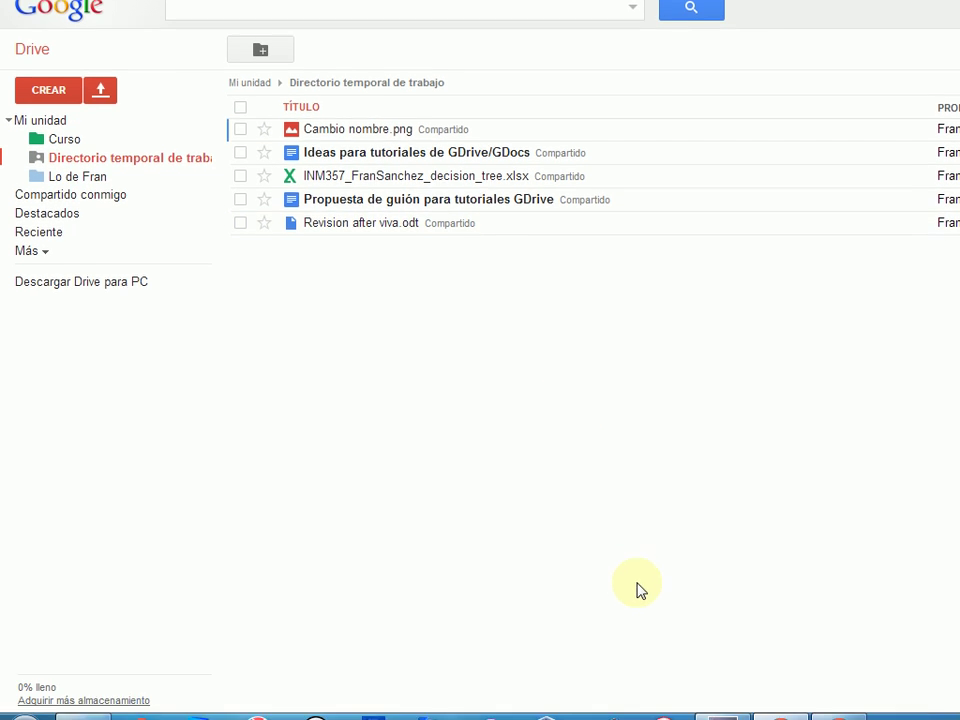
{"action": "left_click", "coordinate": [712, 703]}
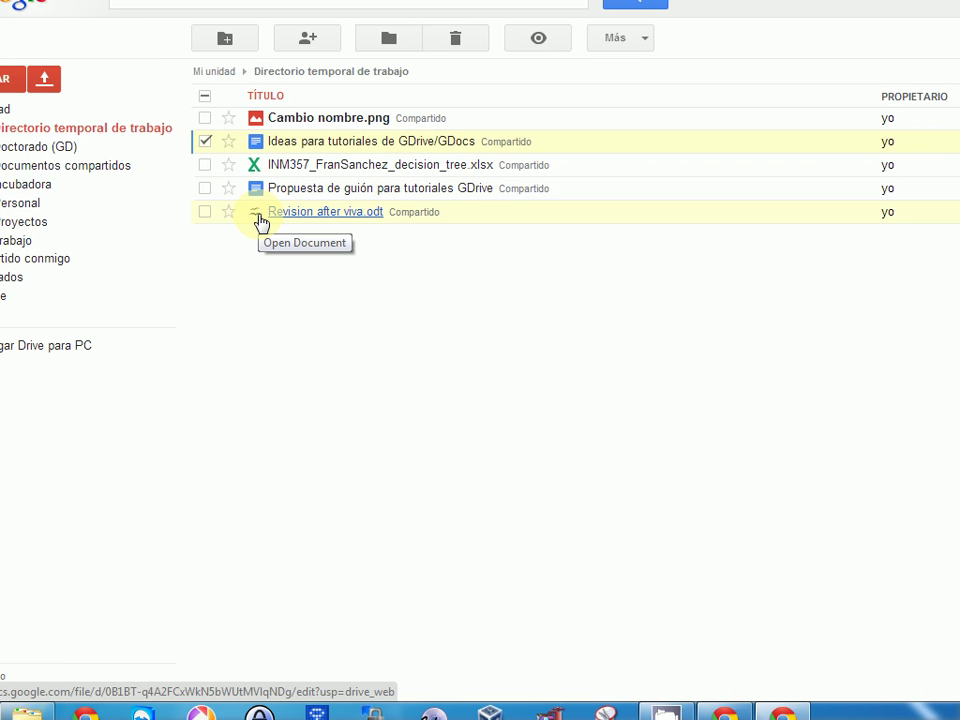
{"action": "left_click", "coordinate": [722, 694]}
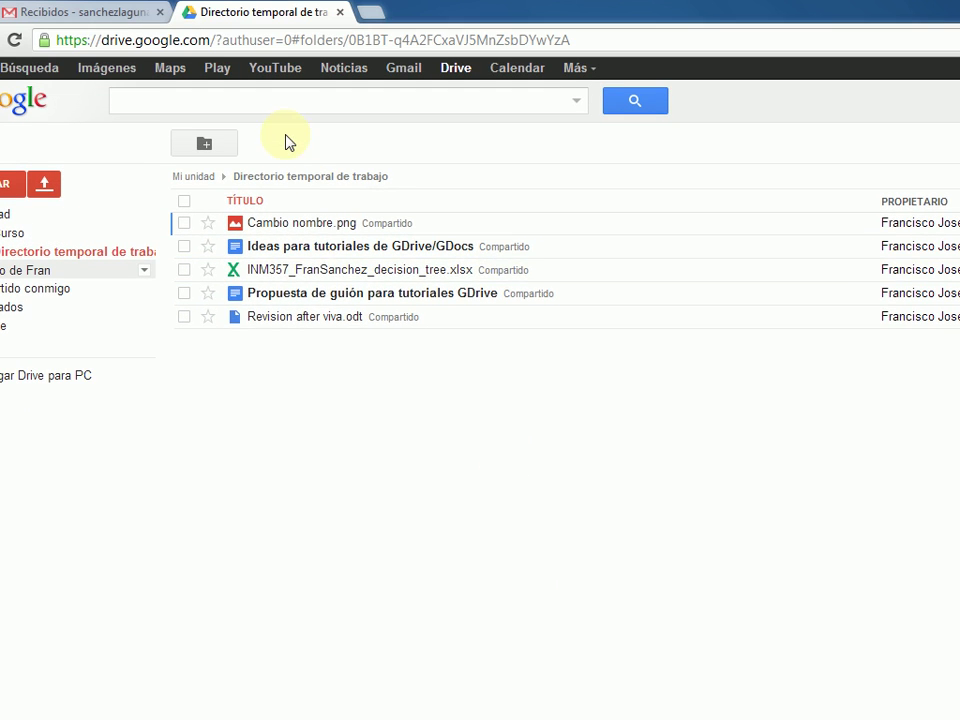
{"action": "left_click", "coordinate": [314, 322]}
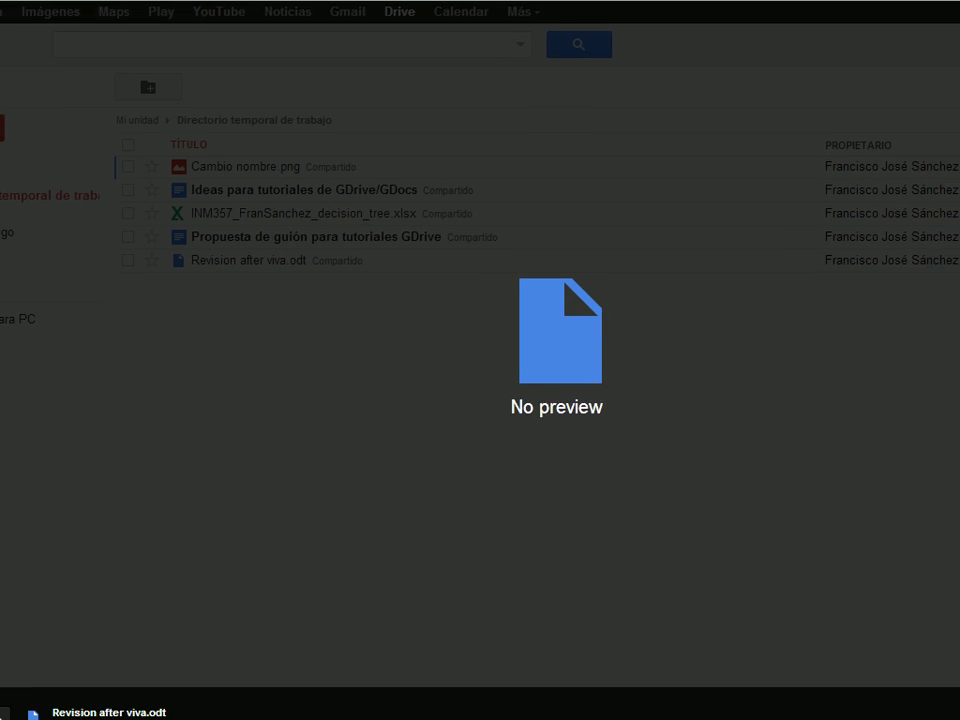
{"action": "left_click", "coordinate": [940, 655]}
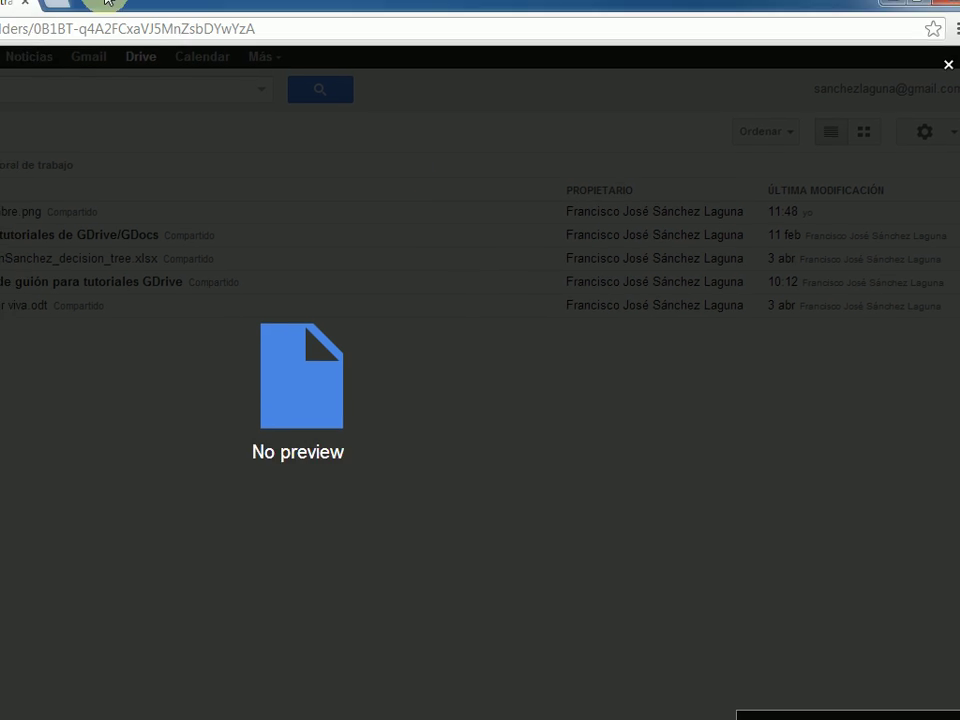
{"action": "left_click", "coordinate": [48, 8]}
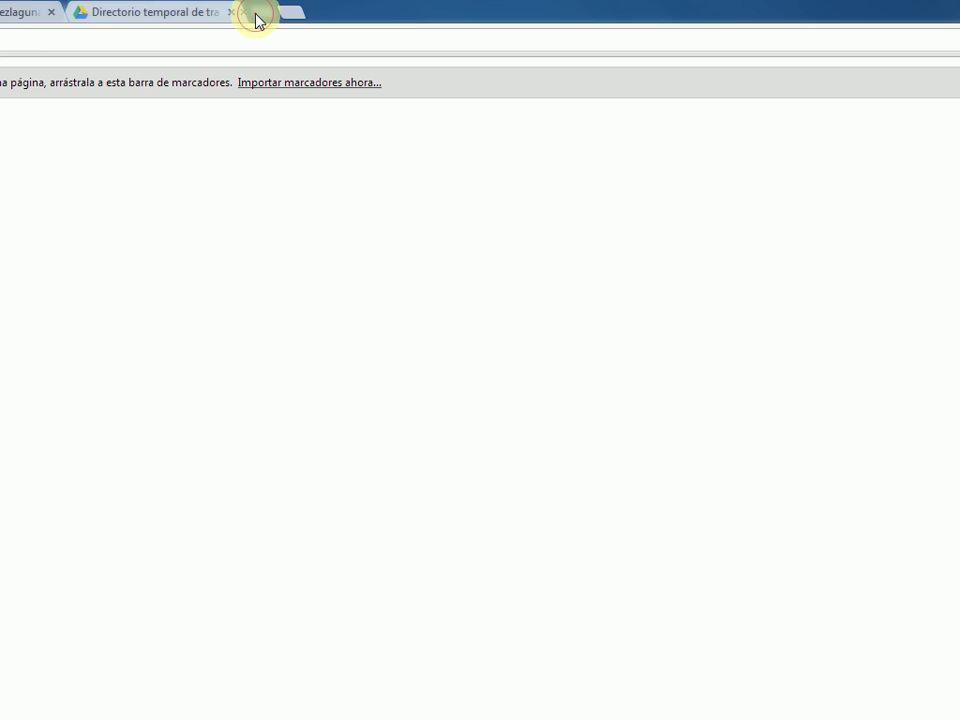
{"action": "left_click", "coordinate": [84, 467]}
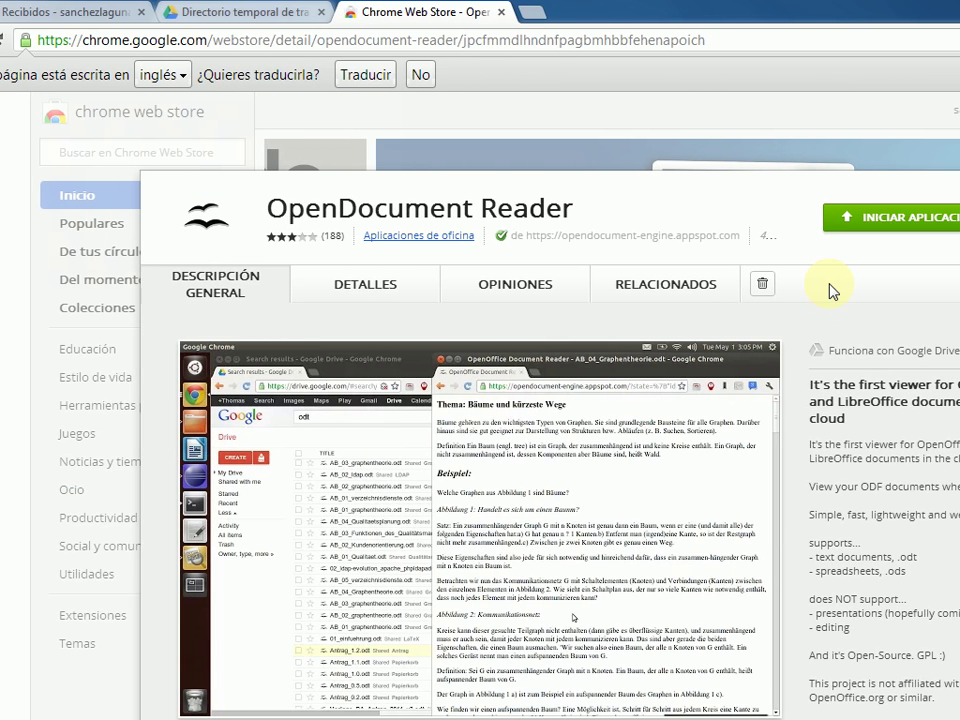
- Launch OpenDocument Reader from its store page, then close both store tabs and the no-preview overlay
{"action": "left_click", "coordinate": [858, 218]}
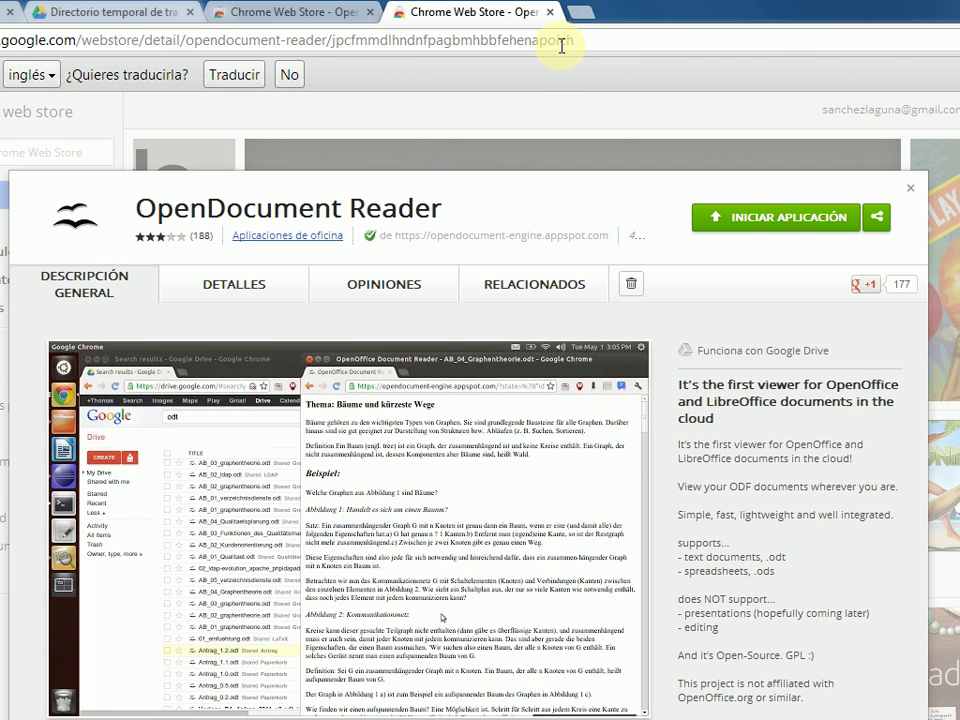
{"action": "left_click", "coordinate": [546, 14]}
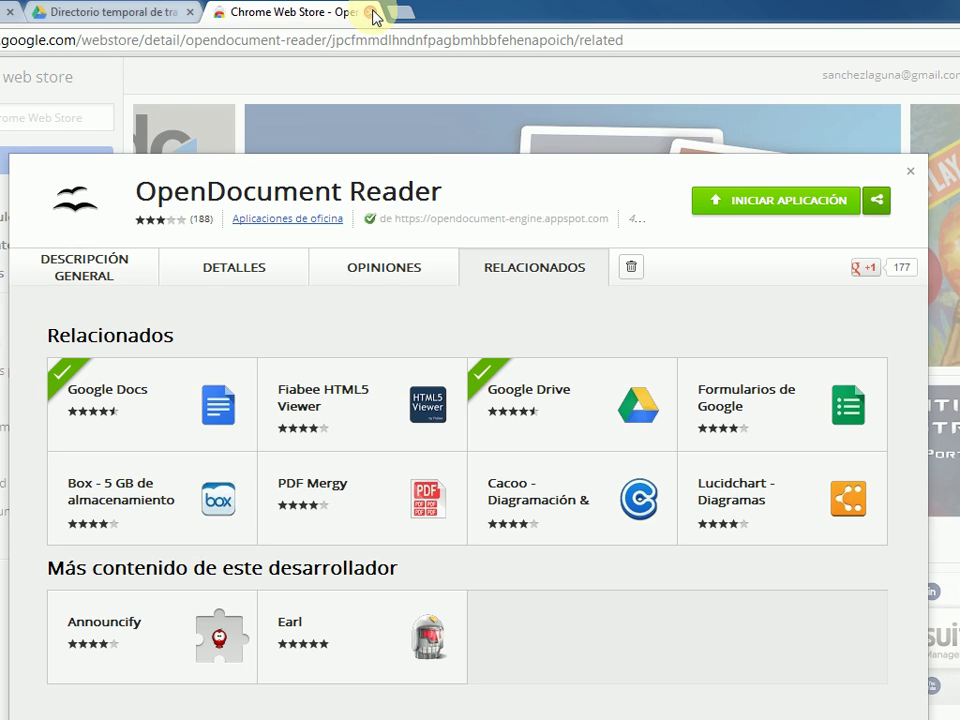
{"action": "left_click", "coordinate": [373, 14]}
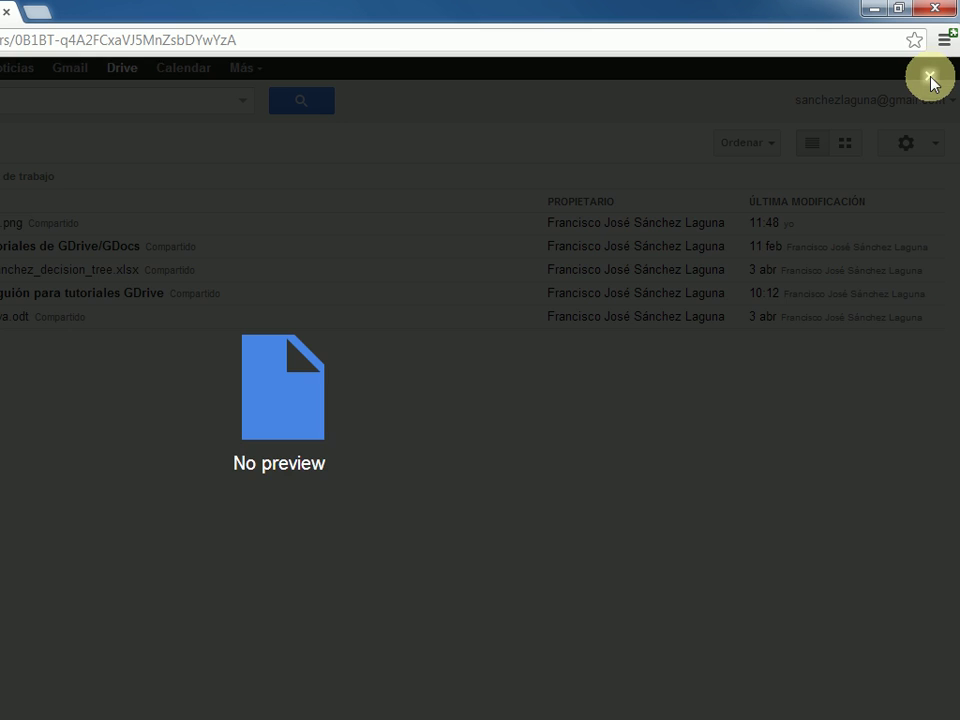
{"action": "left_click", "coordinate": [929, 77]}
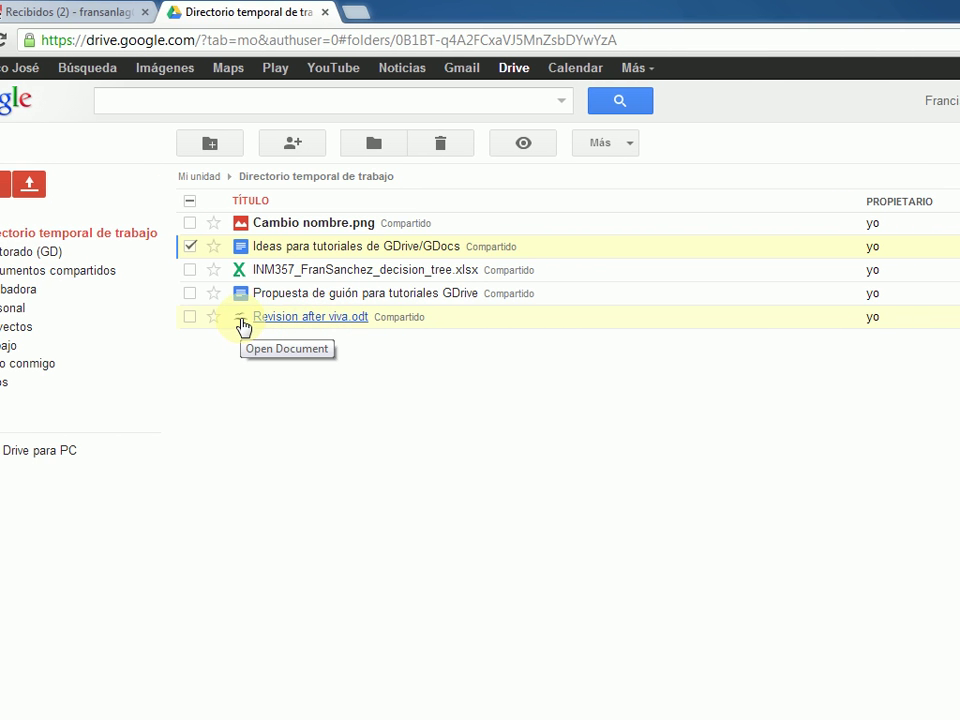
- Open Revision after viva.odt in OpenDocument Reader, grant access, zoom out to four pages across, then close it
{"action": "left_click", "coordinate": [284, 322]}
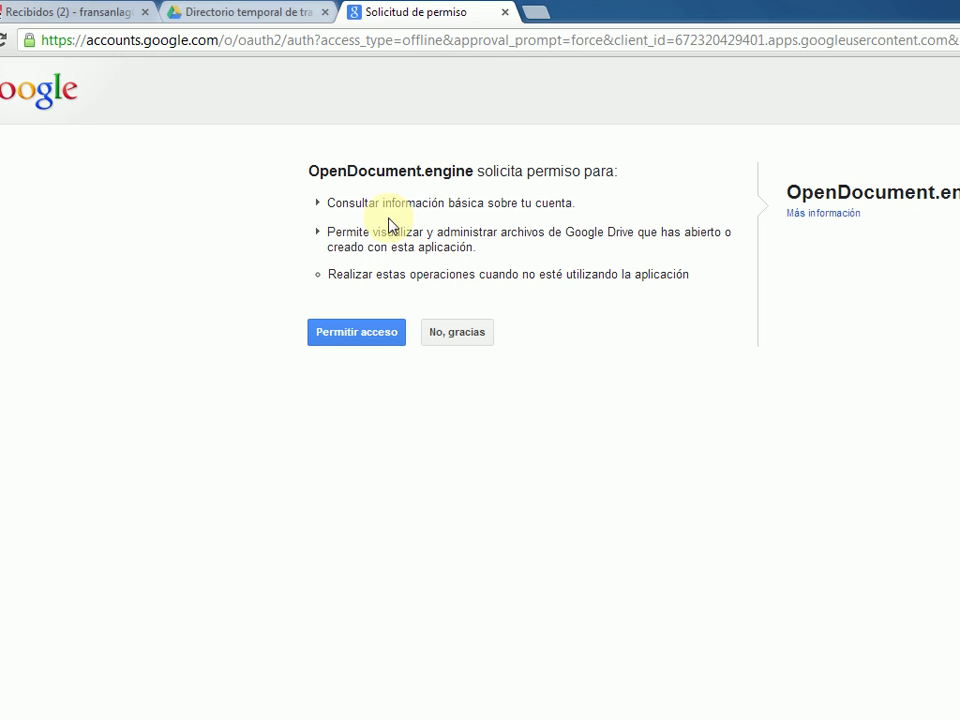
{"action": "left_click", "coordinate": [368, 334]}
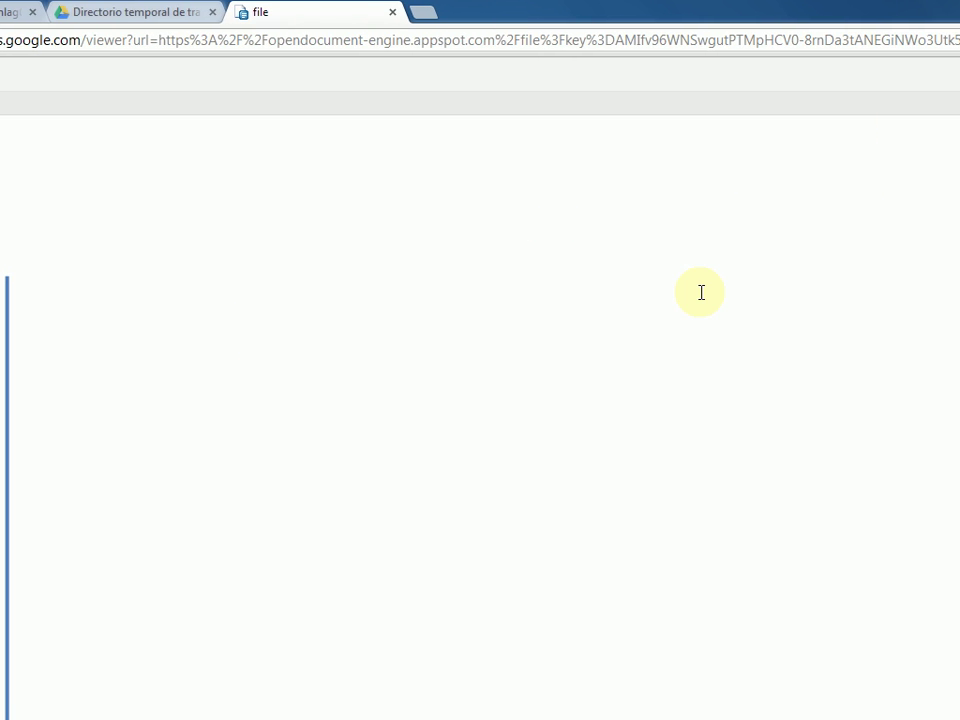
{"action": "left_click", "coordinate": [886, 68]}
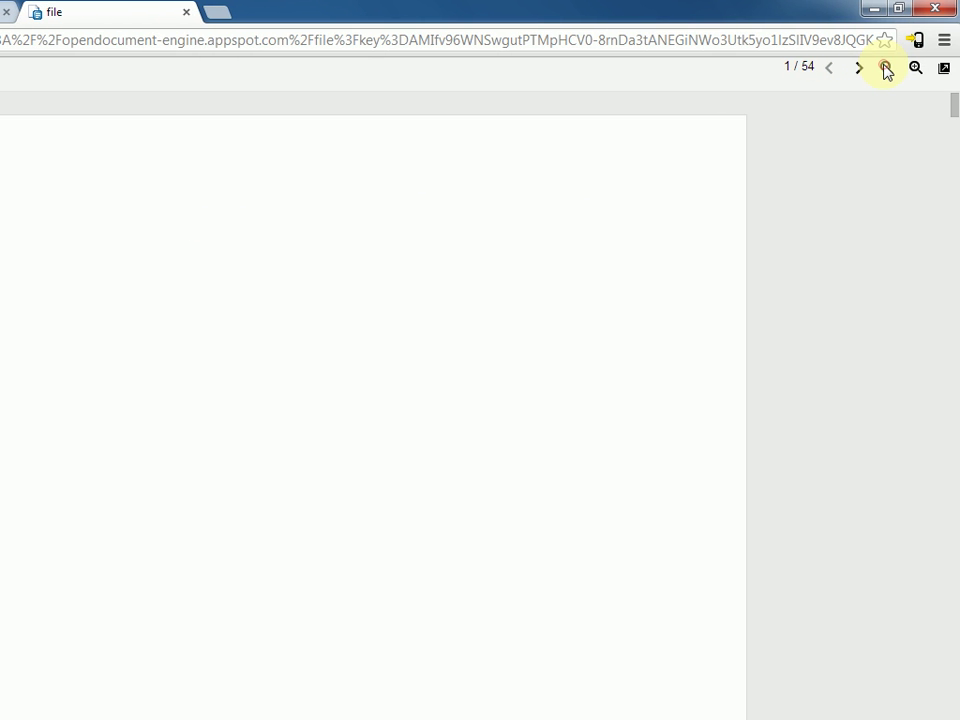
{"action": "left_click", "coordinate": [886, 68]}
{"action": "left_click", "coordinate": [886, 68]}
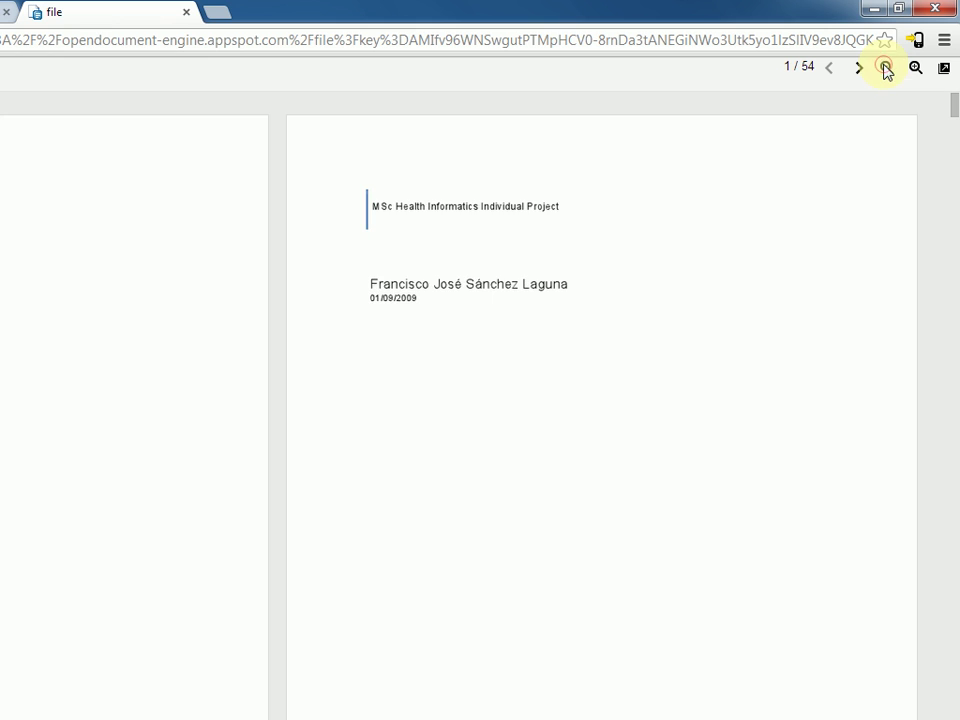
{"action": "left_click", "coordinate": [886, 68]}
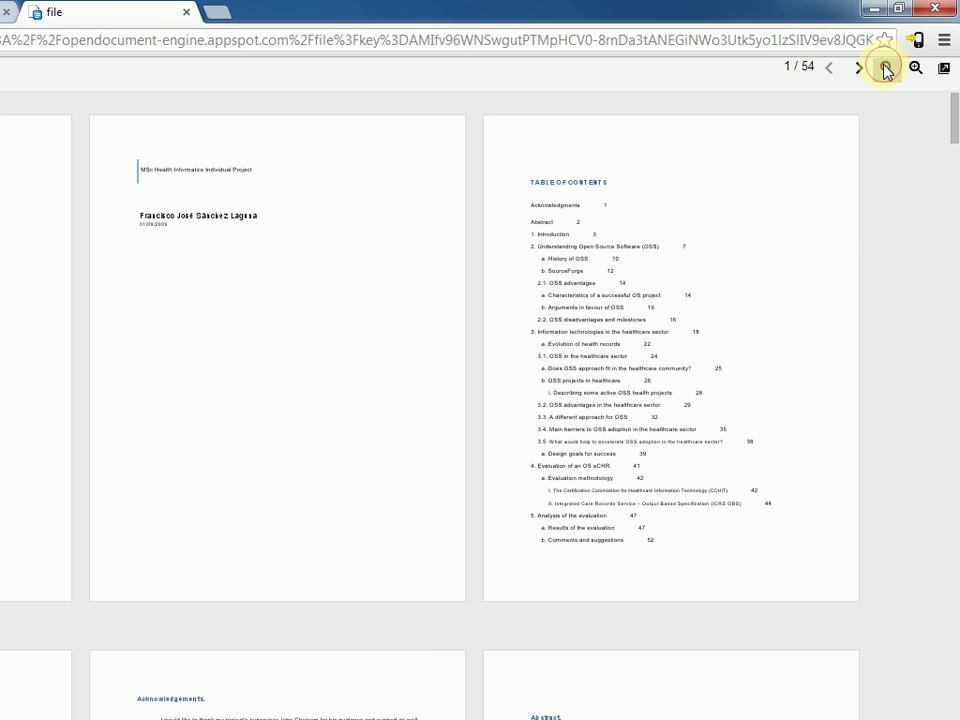
{"action": "left_click", "coordinate": [886, 68]}
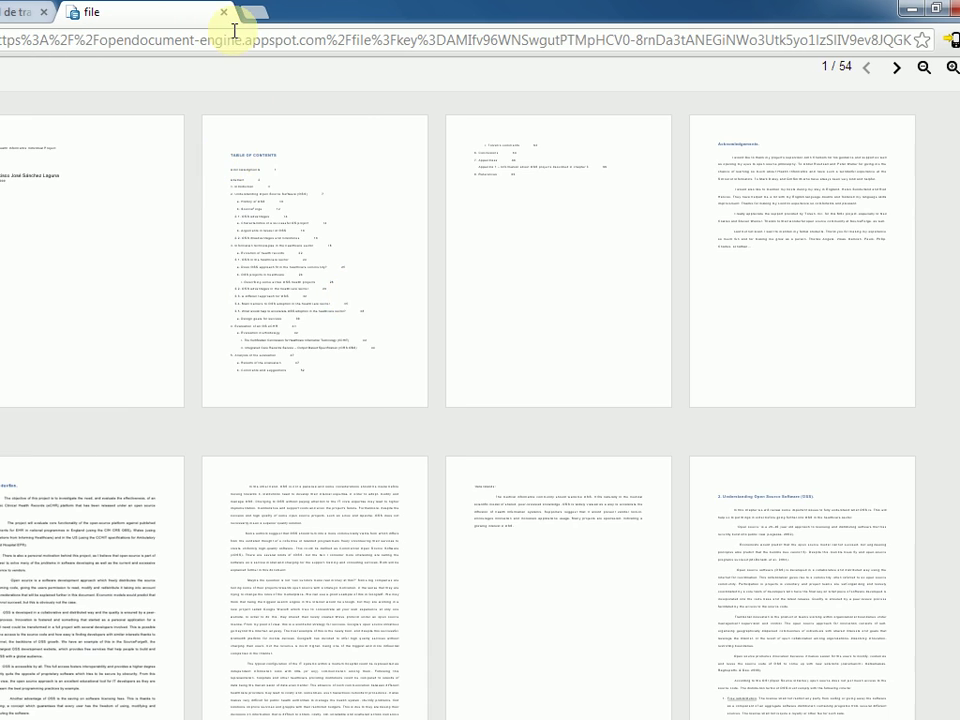
{"action": "left_click", "coordinate": [185, 12]}
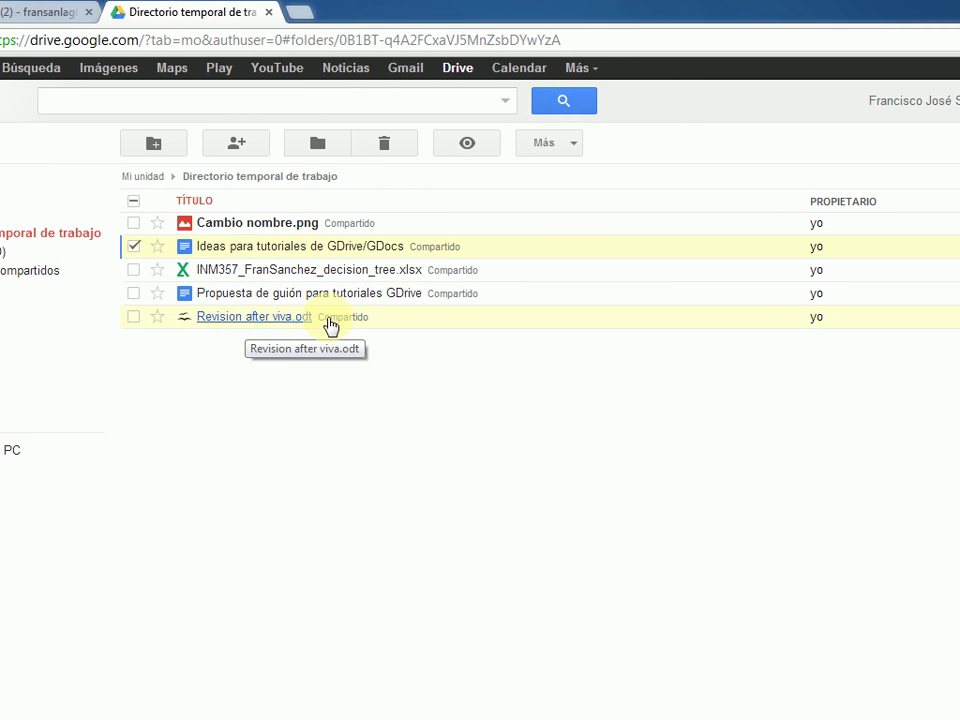
- Make OpenDocument Reader a default app in Administrar aplicaciones and confirm with Aceptar
{"action": "left_click", "coordinate": [414, 318]}
{"action": "left_click", "coordinate": [648, 705]}
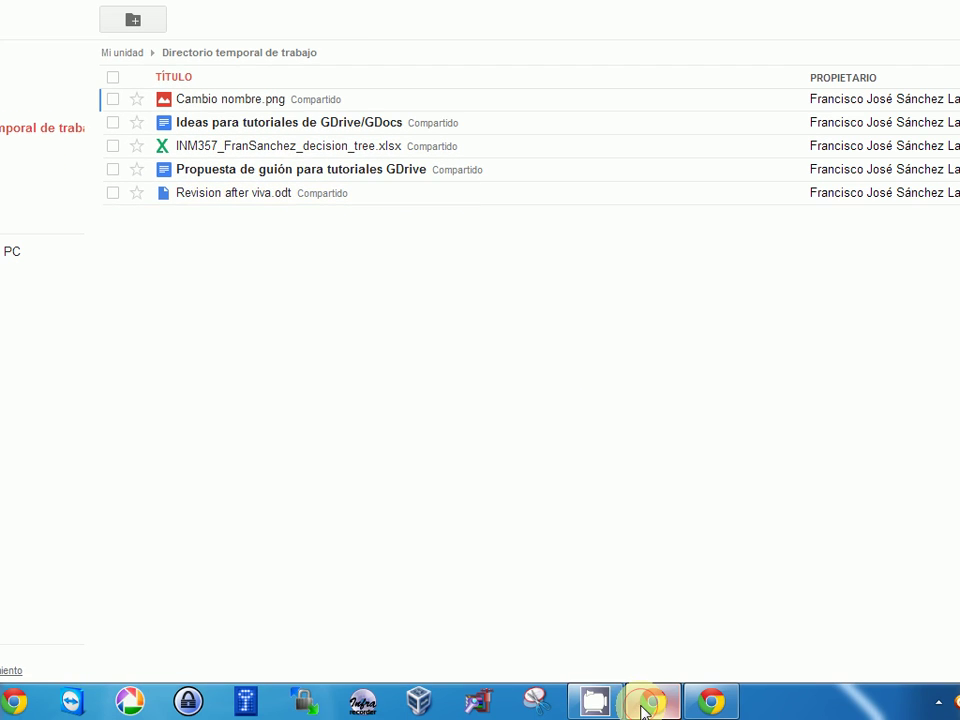
{"action": "left_click", "coordinate": [444, 195]}
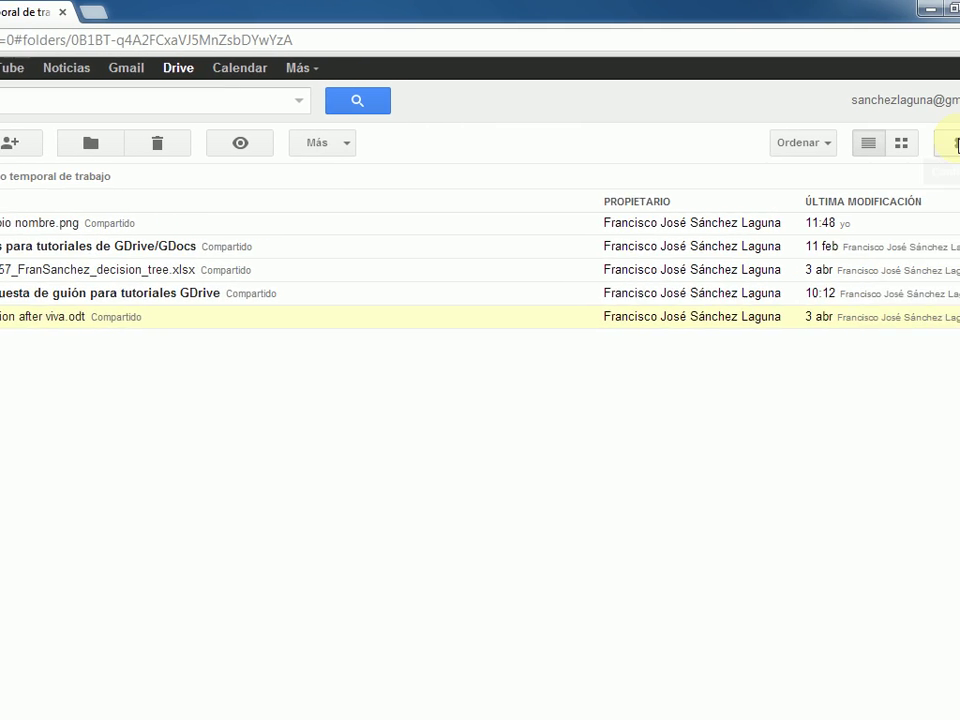
{"action": "left_click", "coordinate": [957, 145]}
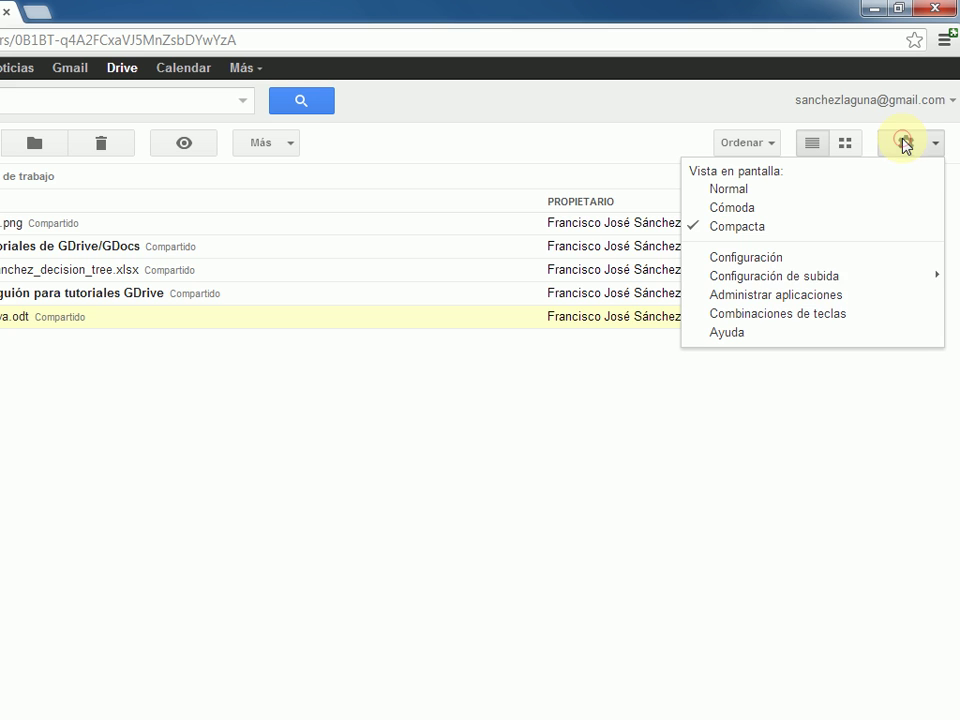
{"action": "left_click", "coordinate": [816, 298]}
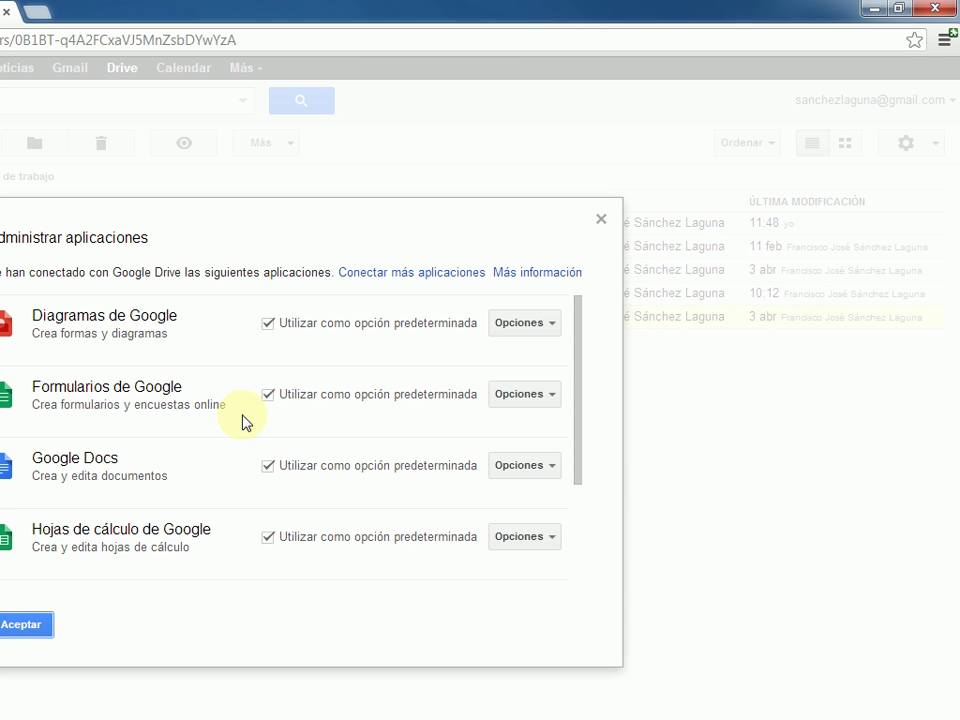
{"action": "scroll", "coordinate": [360, 450], "scroll_direction": "down", "scroll_amount": 3}
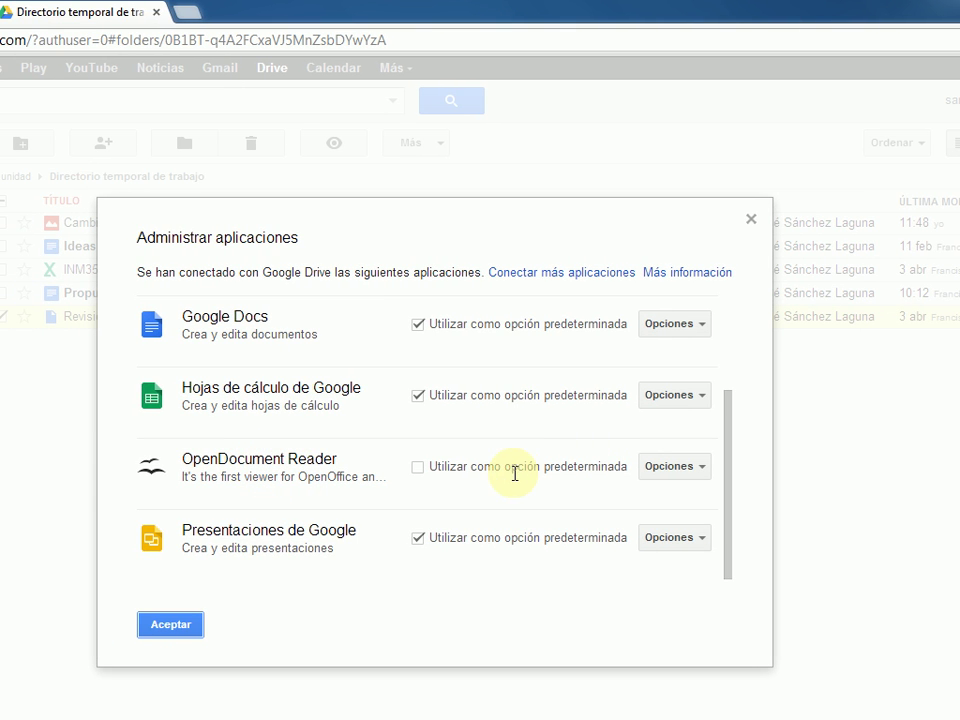
{"action": "left_click", "coordinate": [419, 472]}
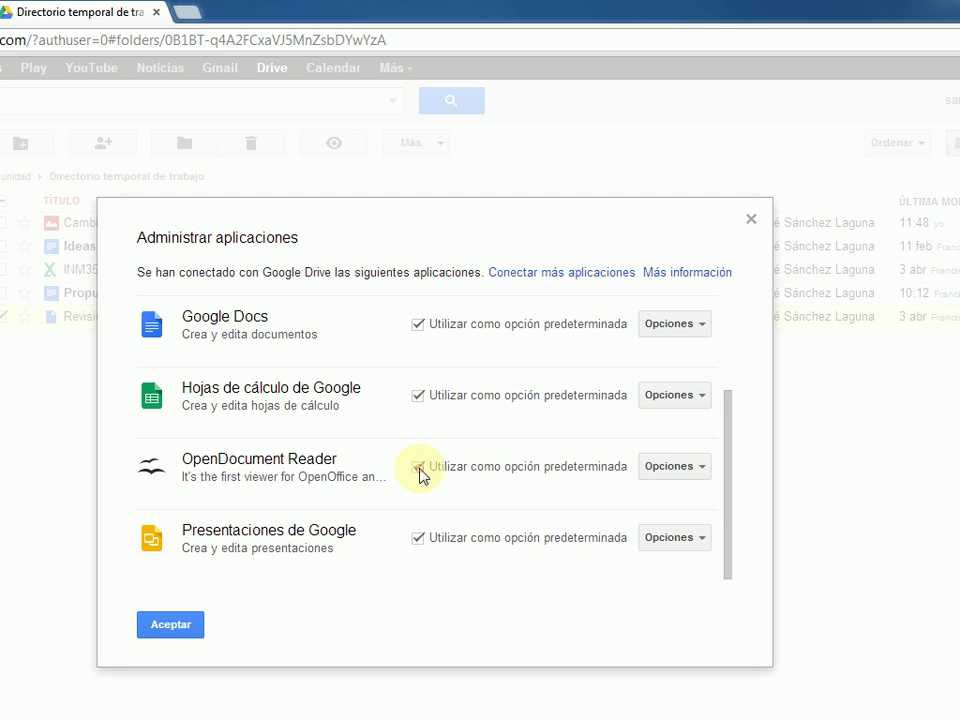
{"action": "left_click", "coordinate": [170, 624]}
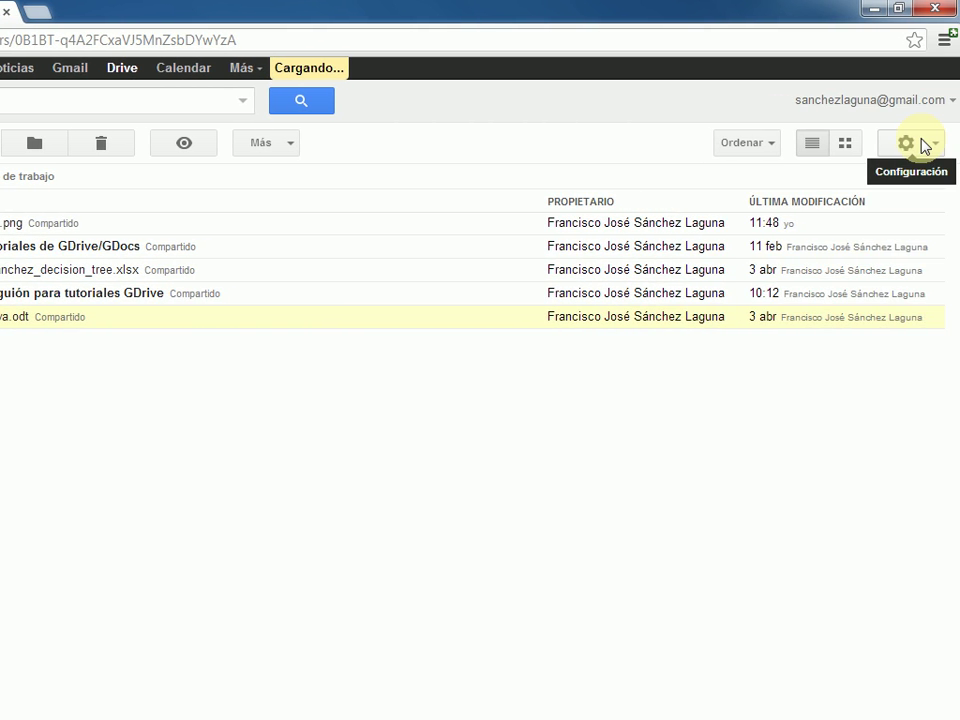
- List all files OpenDocument Reader has created via its options in Administrar aplicaciones
{"action": "left_click", "coordinate": [925, 146]}
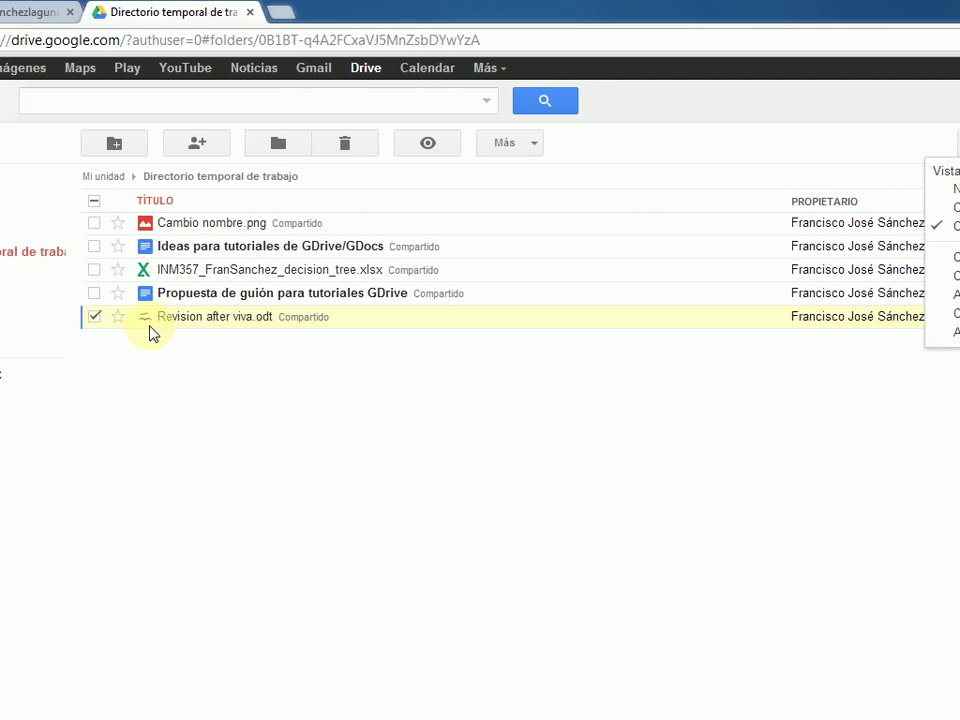
{"action": "left_click", "coordinate": [955, 294]}
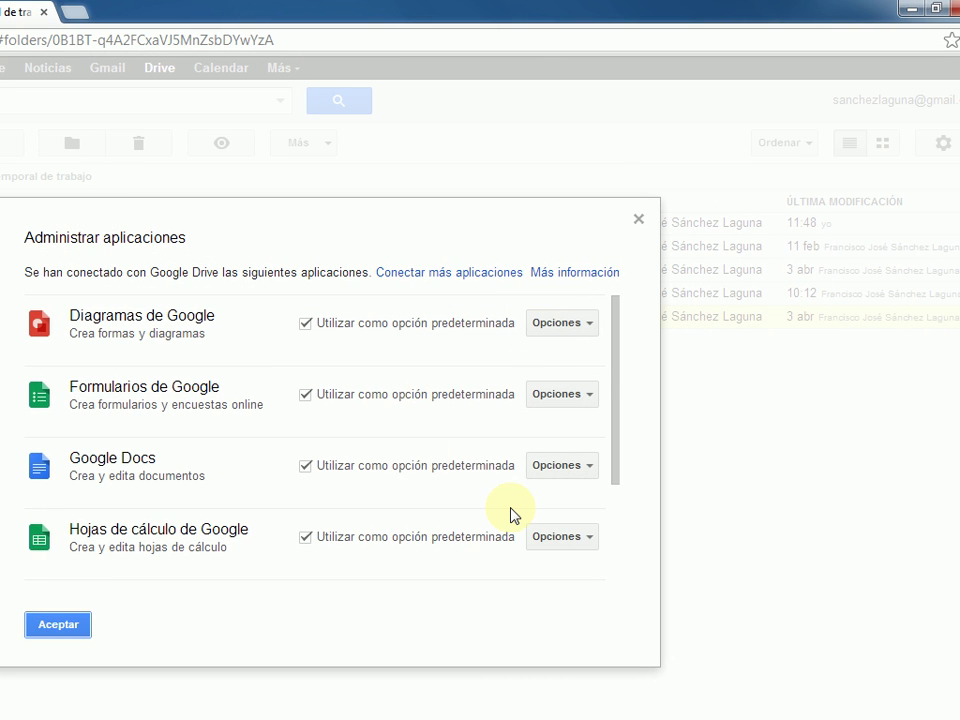
{"action": "scroll", "coordinate": [512, 514], "scroll_direction": "down", "scroll_amount": 2}
{"action": "left_click", "coordinate": [574, 467]}
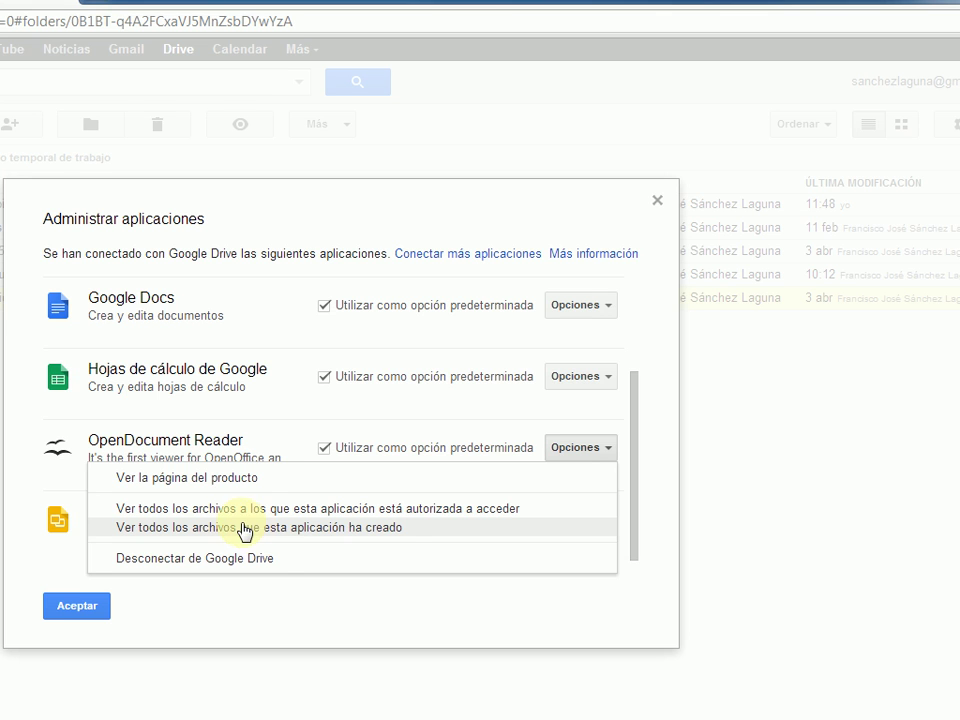
{"action": "left_click", "coordinate": [248, 510]}
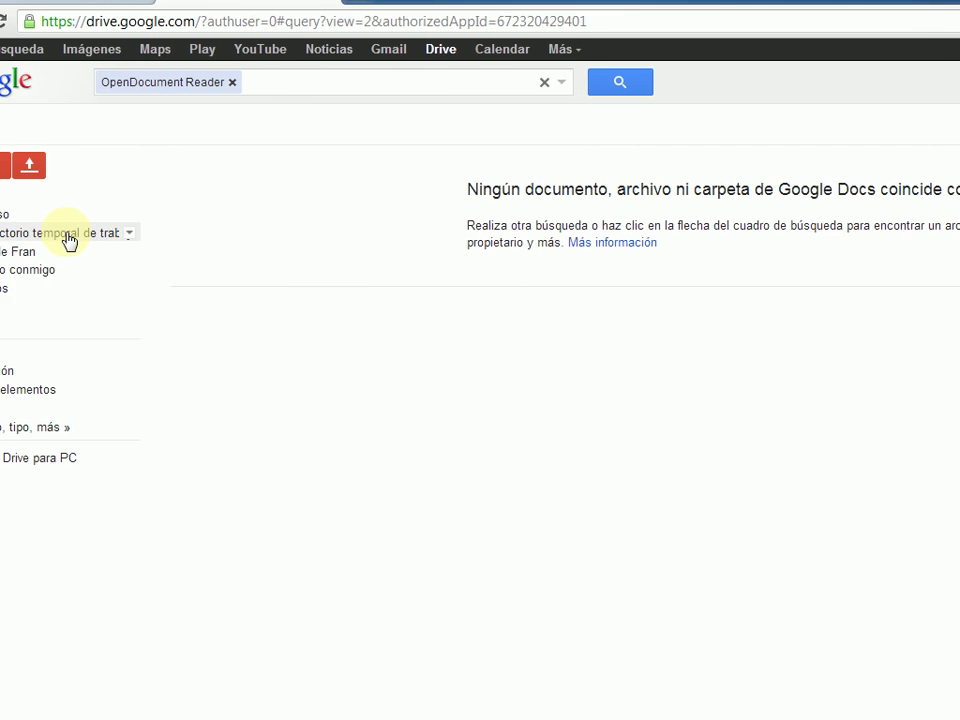
- Open Revision after viva.odt in OpenDocument Reader, allow OpenDocument.engine access, then close the viewer
{"action": "left_click", "coordinate": [12, 234]}
{"action": "left_click", "coordinate": [361, 298]}
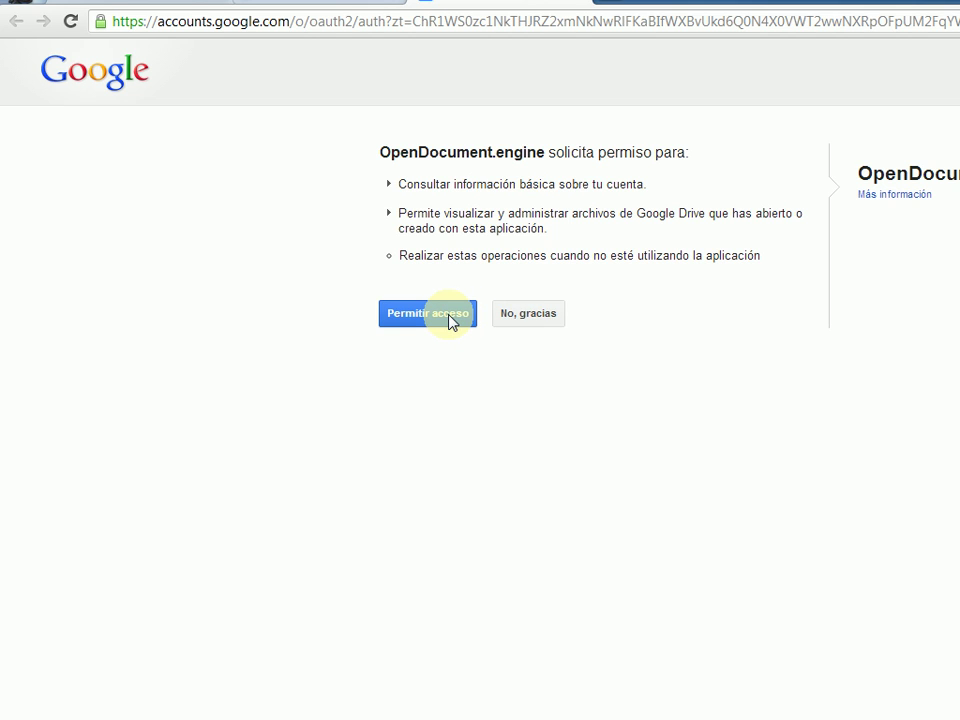
{"action": "left_click", "coordinate": [449, 318]}
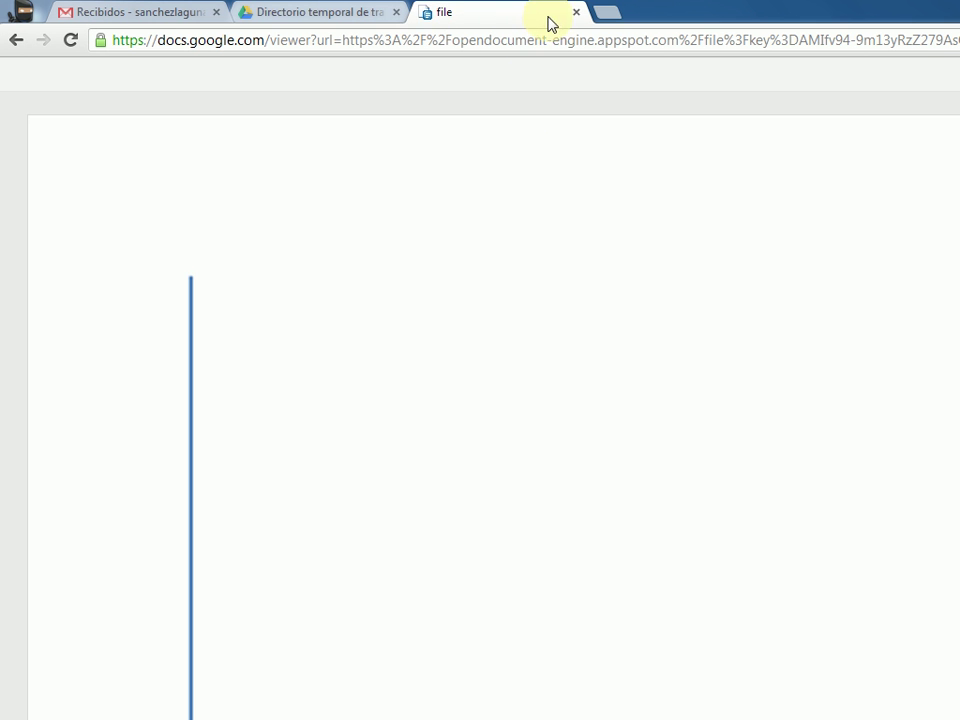
{"action": "left_click", "coordinate": [575, 13]}
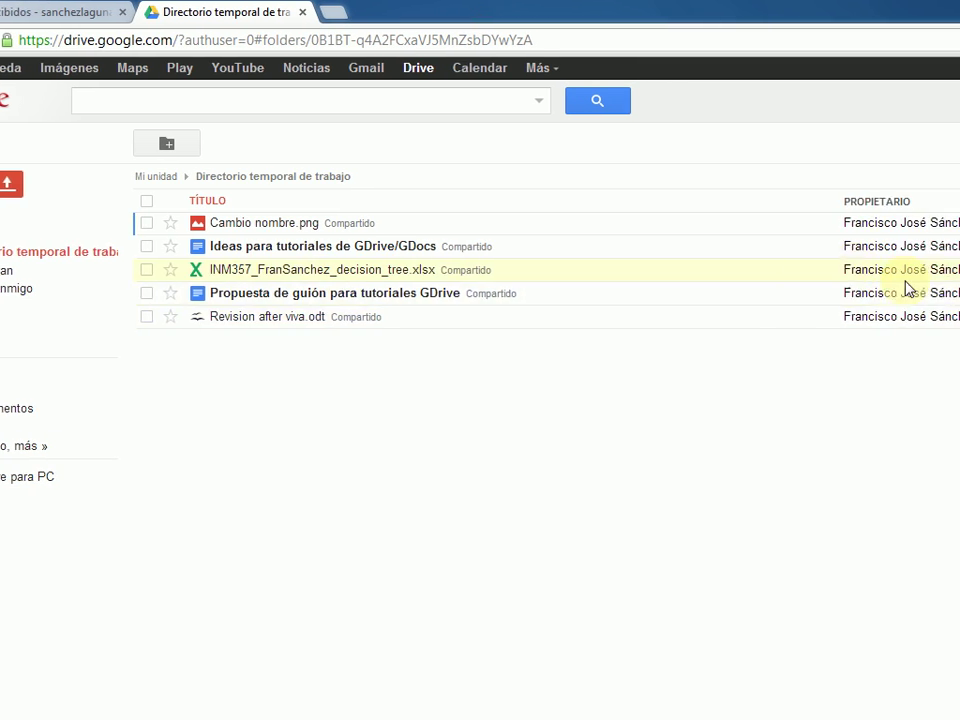
- Check the authorized apps for Revision after viva.odt via Ver aplicaciones autorizadas, then close the list
{"action": "right_click", "coordinate": [648, 321]}
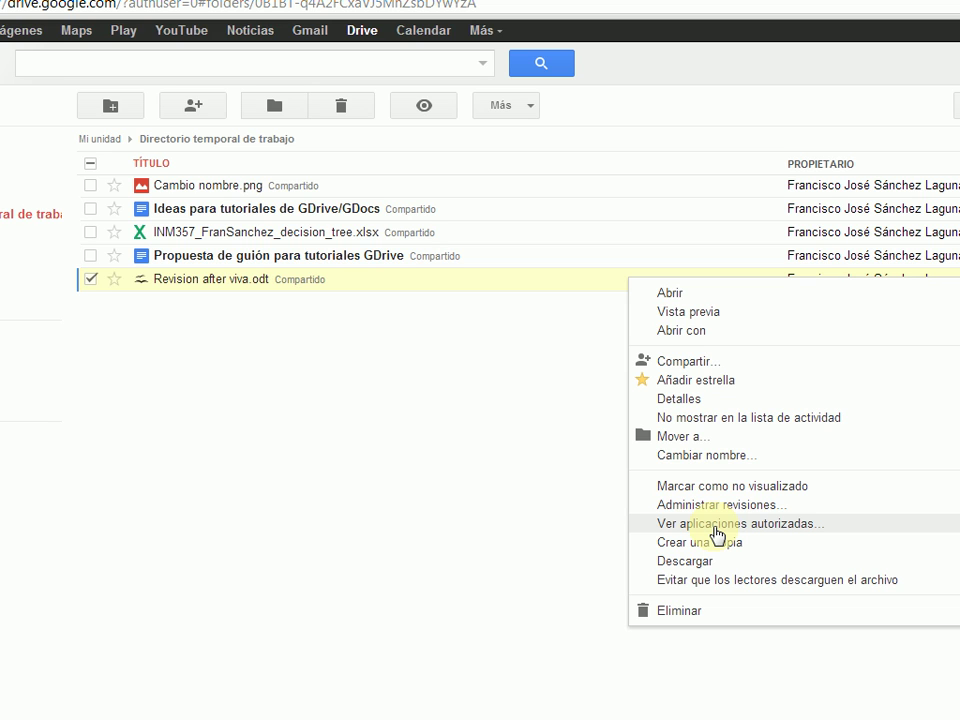
{"action": "left_click", "coordinate": [714, 525]}
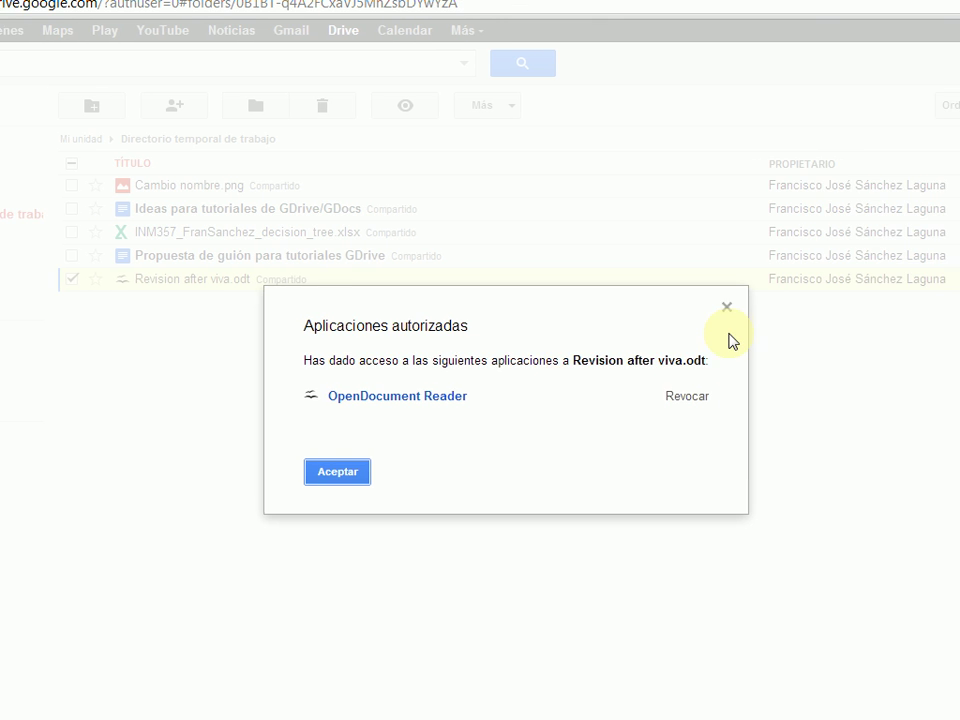
{"action": "left_click", "coordinate": [745, 307]}
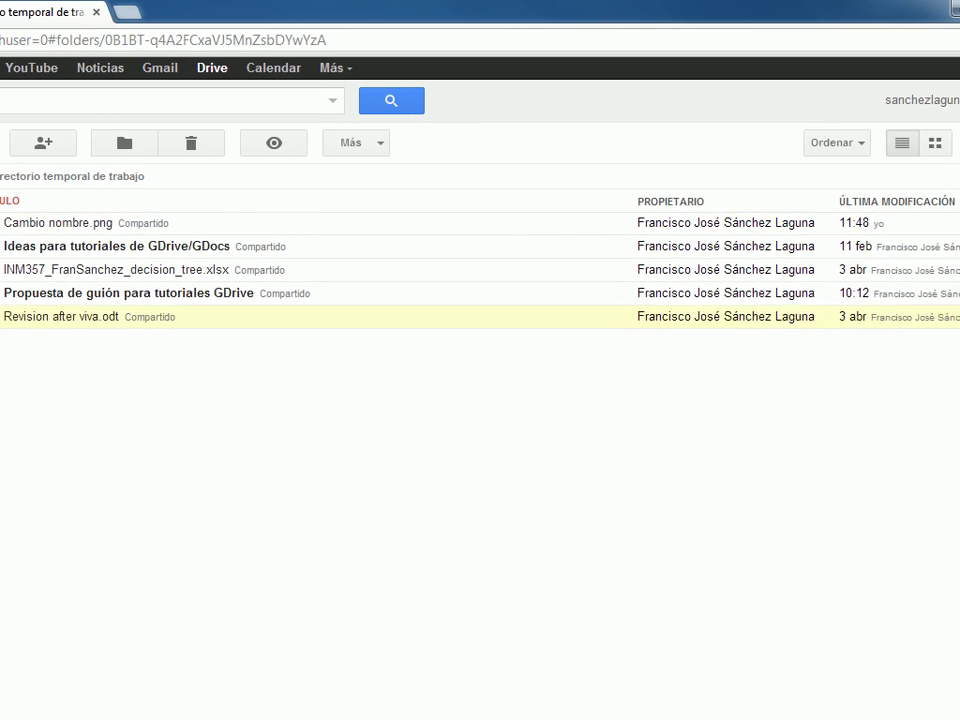
- Show all files OpenDocument Reader may access from Administrar aplicaciones, showing only Revision after viva.odt
{"action": "left_click", "coordinate": [926, 143]}
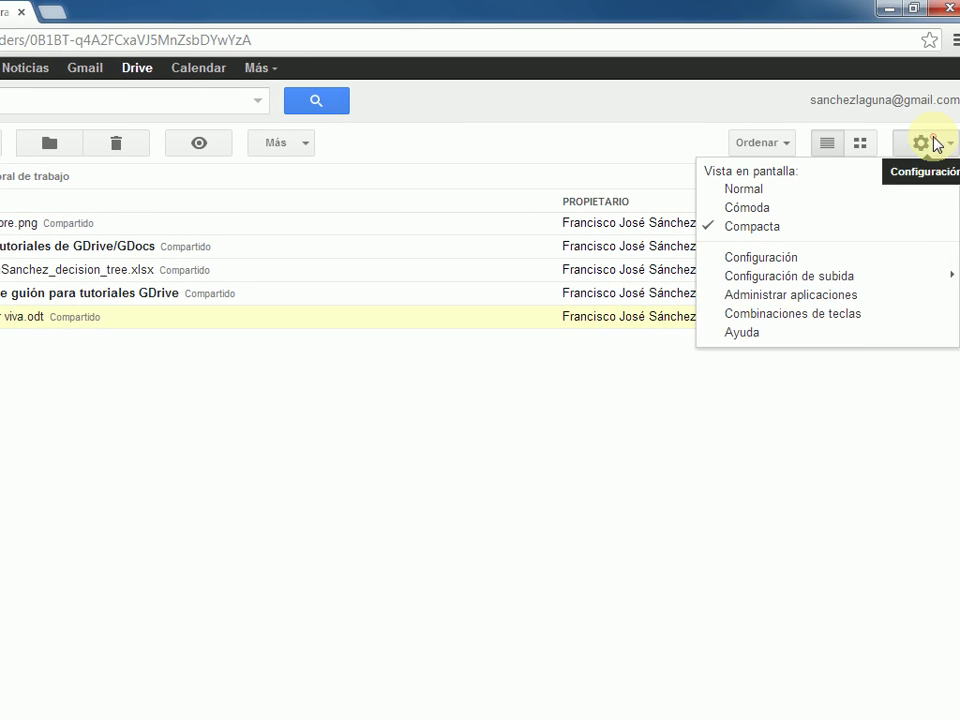
{"action": "left_click", "coordinate": [789, 300]}
{"action": "scroll", "coordinate": [412, 500], "scroll_direction": "down", "scroll_amount": 3}
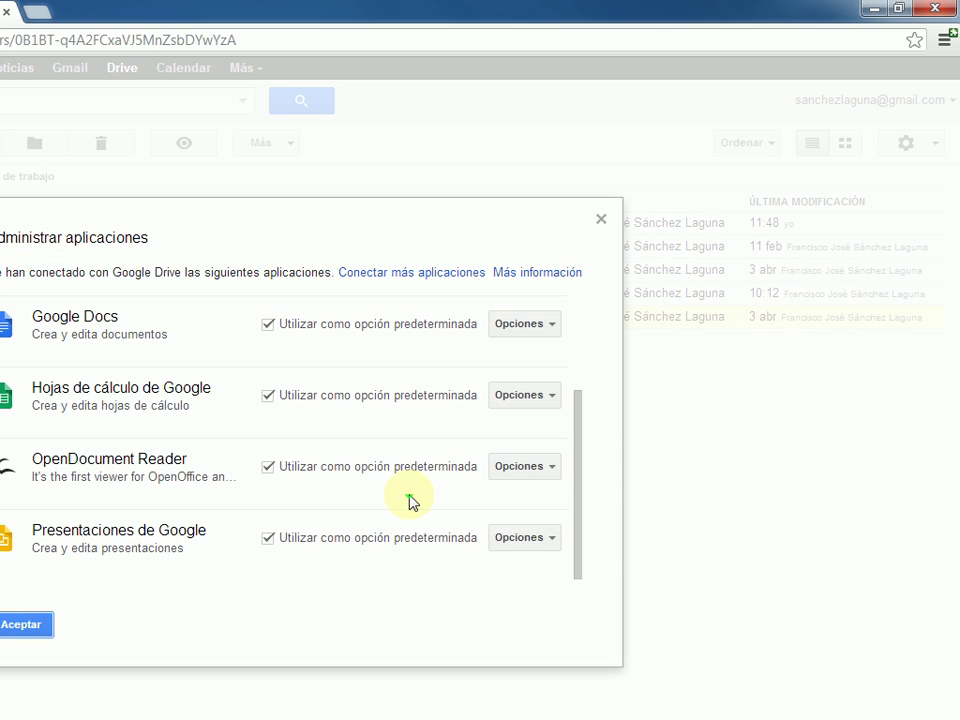
{"action": "left_click", "coordinate": [530, 468]}
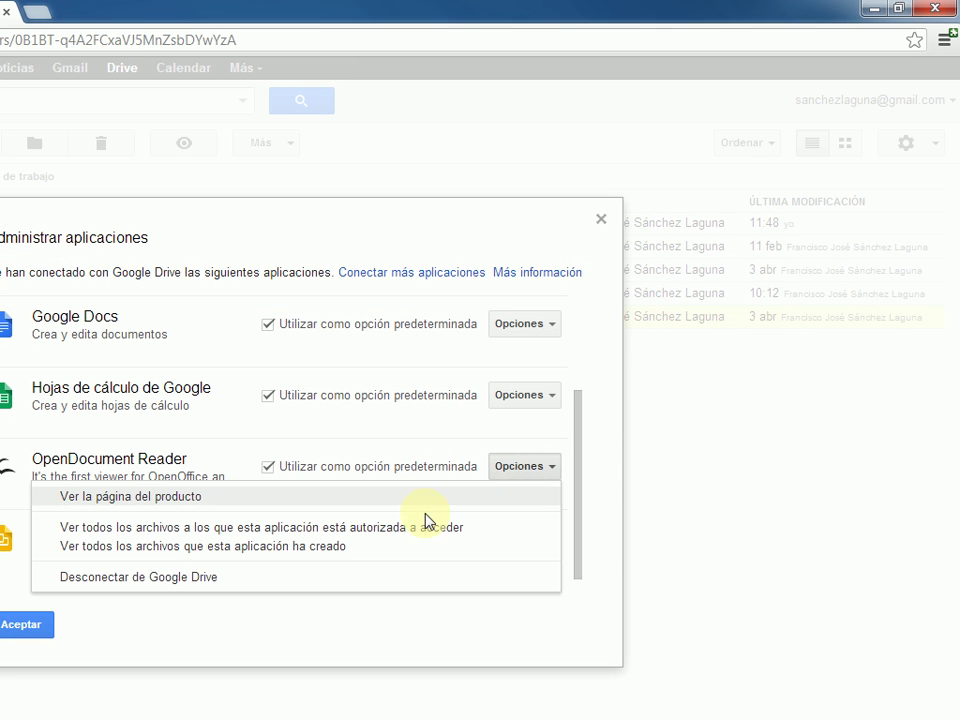
{"action": "left_click", "coordinate": [403, 532]}
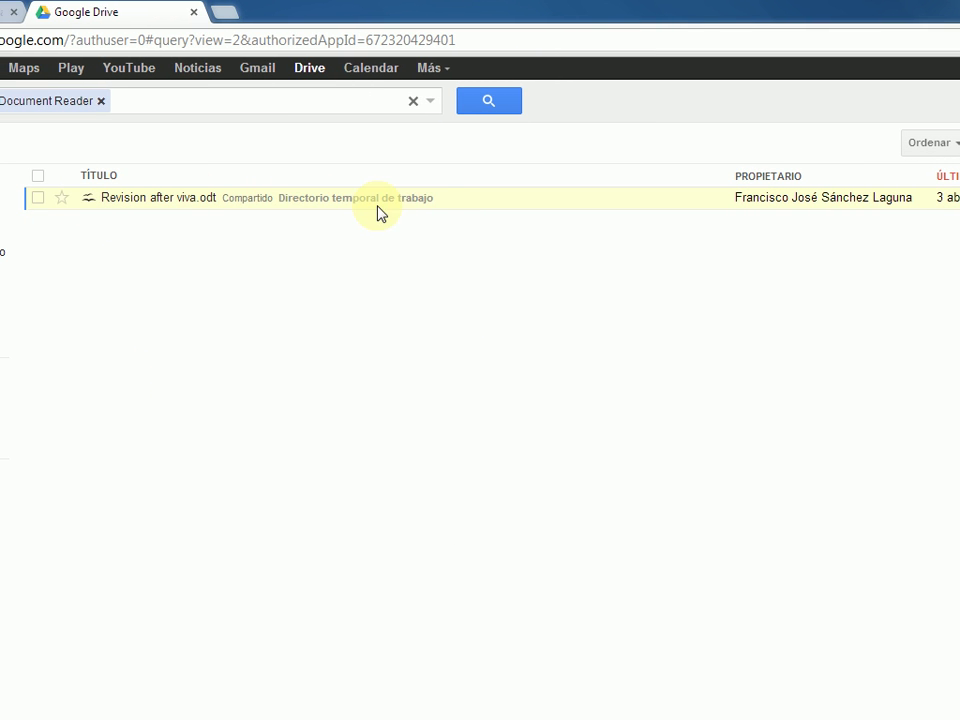
{"action": "right_click", "coordinate": [451, 199]}
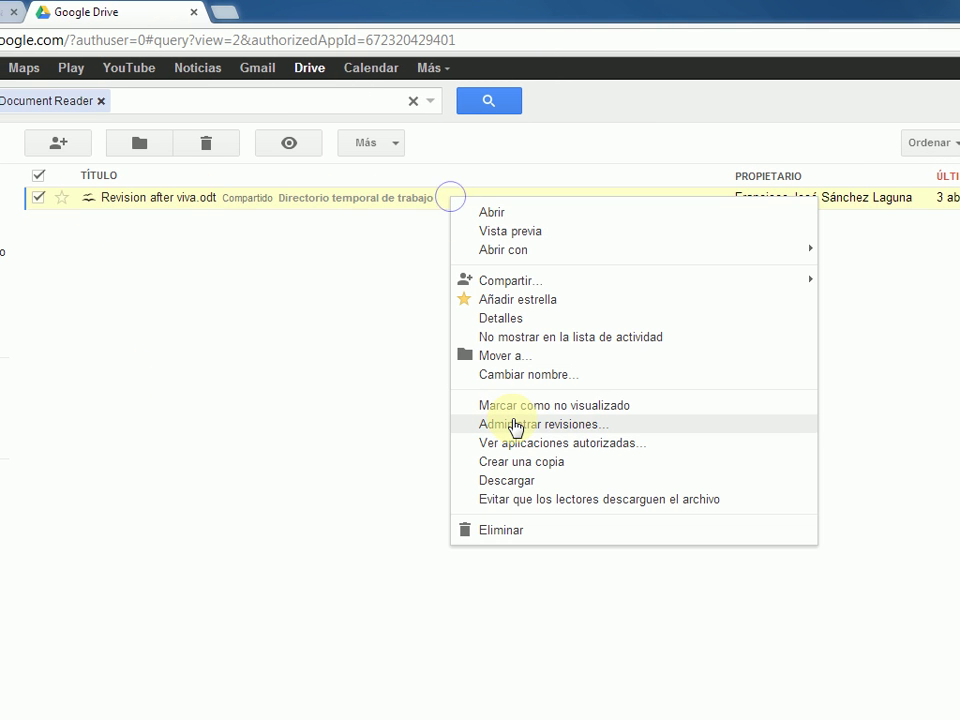
{"action": "left_click", "coordinate": [228, 372]}
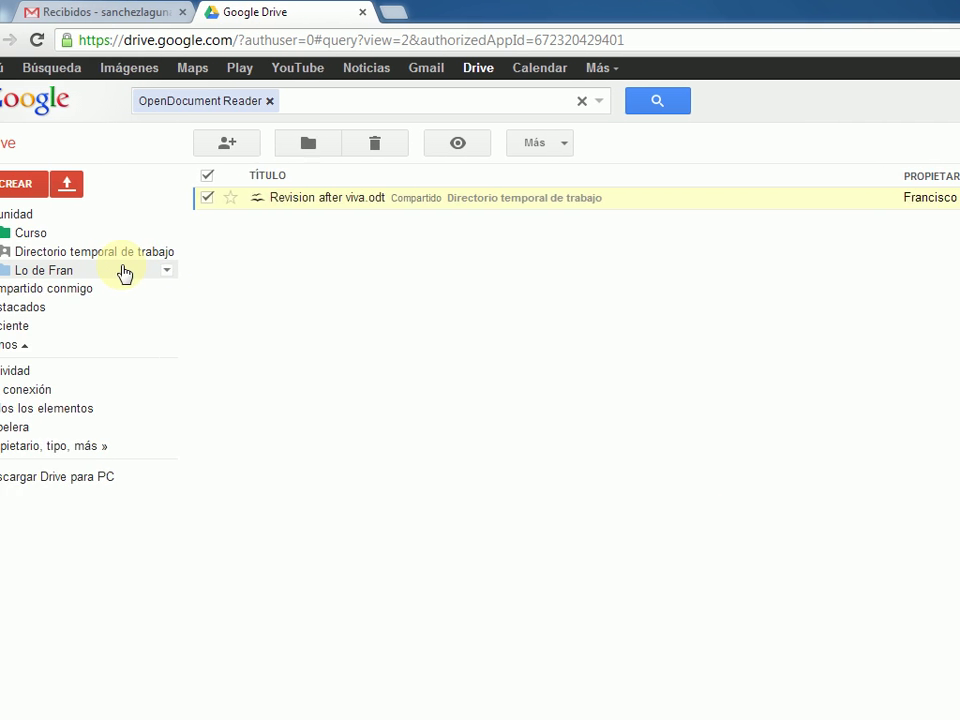
- Open the Directorio temporal de trabajo folder and view its decision-tree spreadsheet in Google Drive Viewer
{"action": "left_click", "coordinate": [90, 253]}
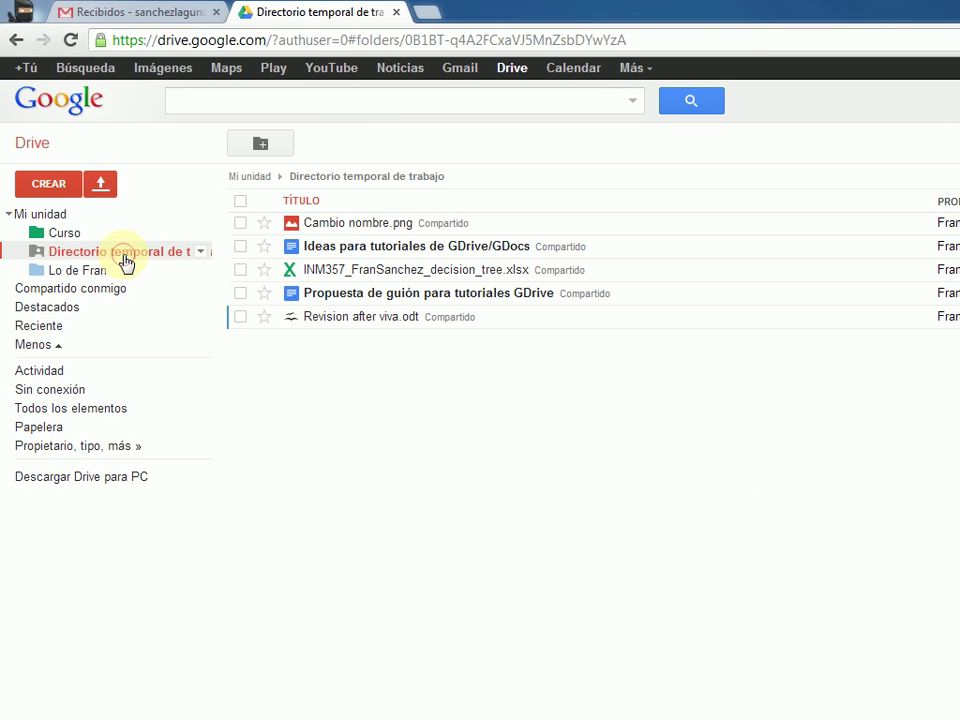
{"action": "left_click", "coordinate": [341, 277]}
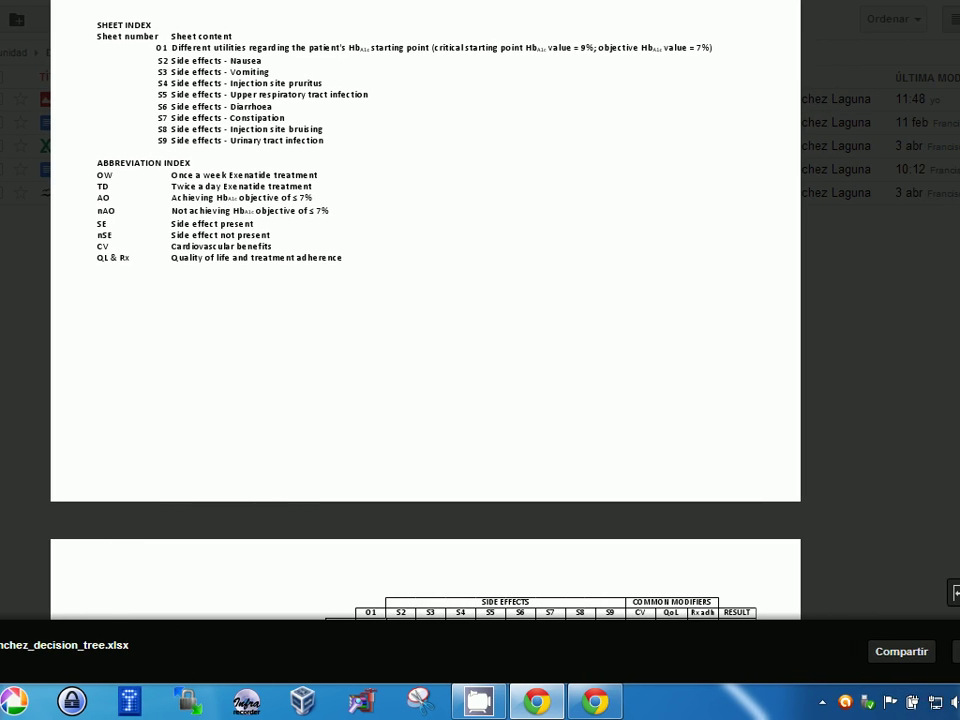
{"action": "left_click", "coordinate": [952, 651]}
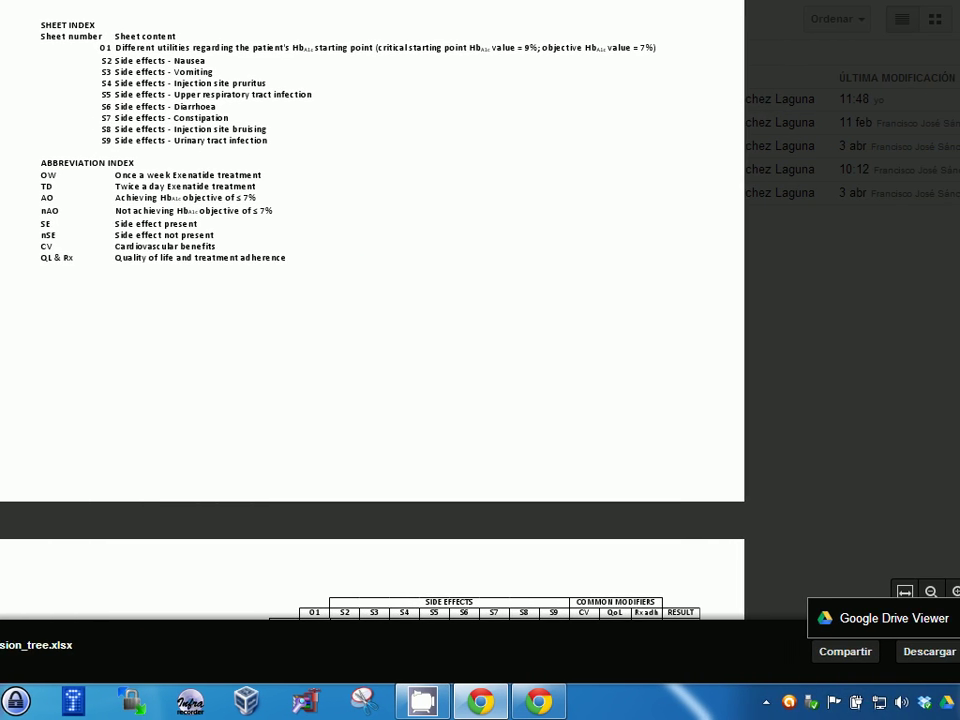
{"action": "left_click", "coordinate": [866, 620]}
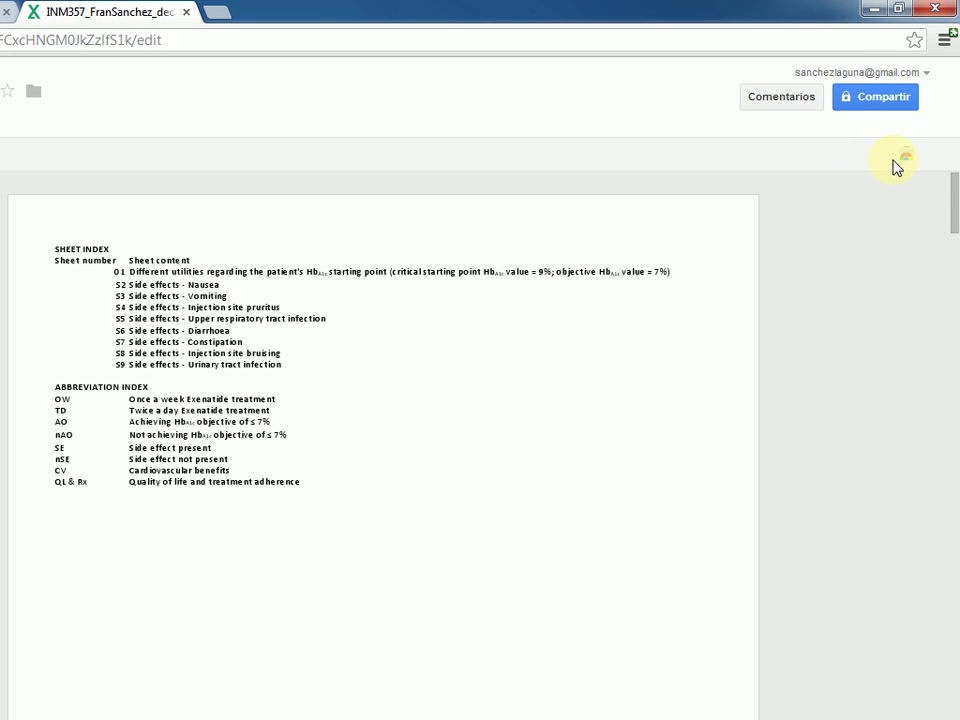
- Browse the Chrome Web Store for more Drive apps, then close the extra tabs and the preview
{"action": "left_click", "coordinate": [906, 166]}
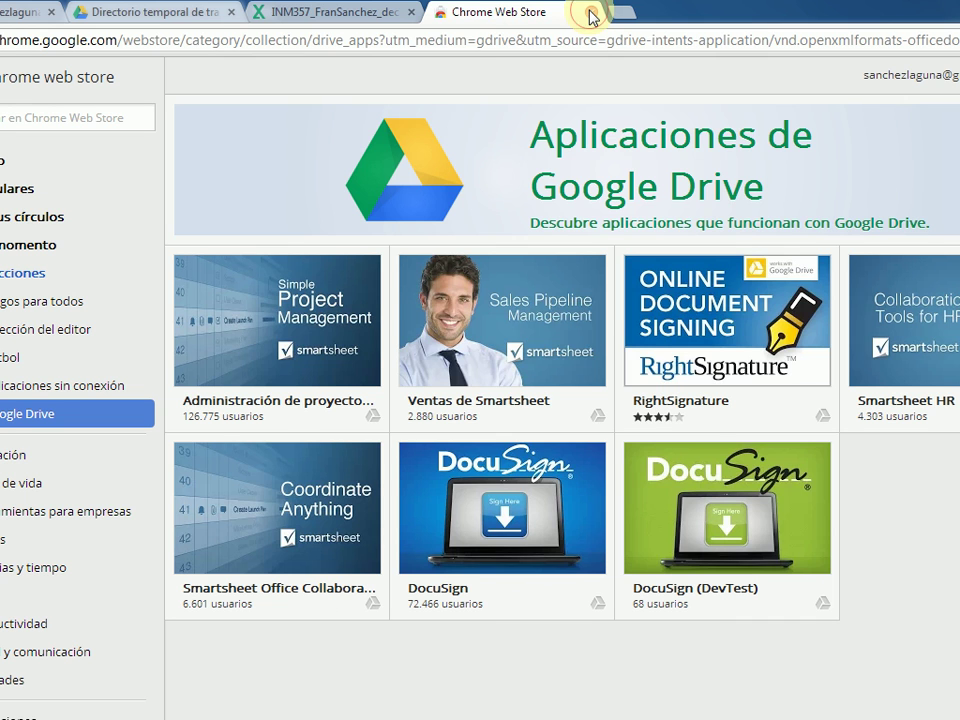
{"action": "left_click", "coordinate": [591, 14]}
{"action": "left_click", "coordinate": [418, 14]}
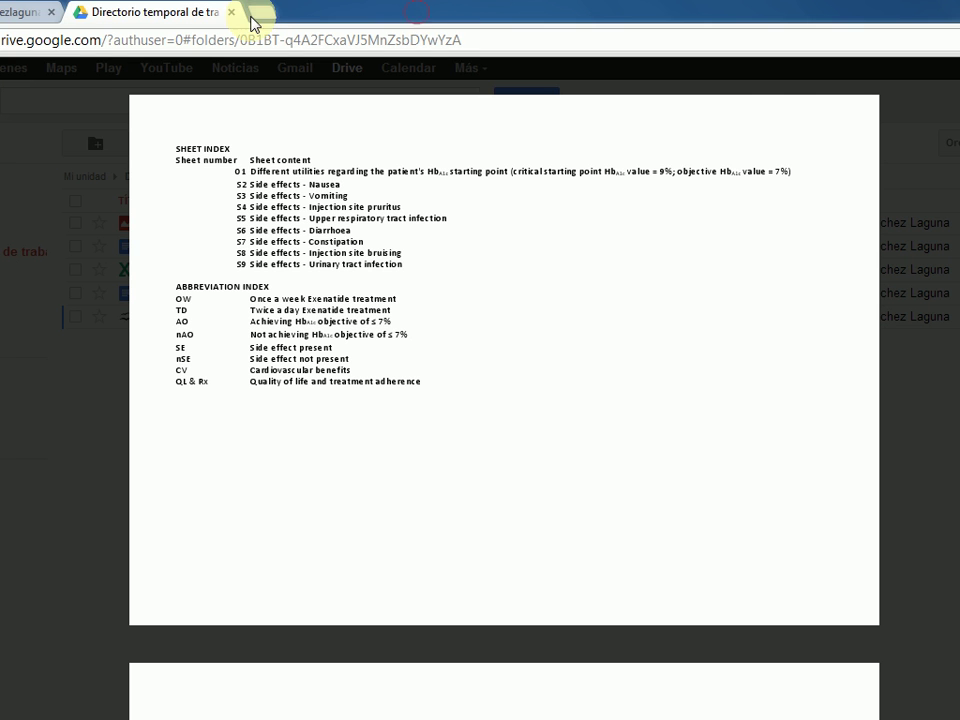
{"action": "left_click", "coordinate": [920, 80]}
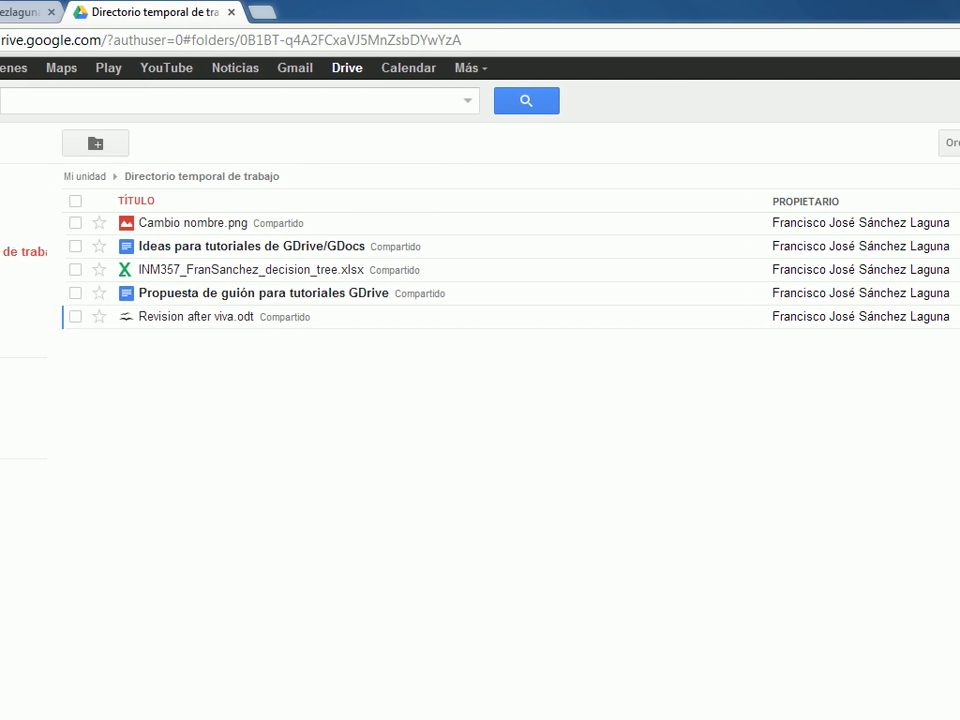
{"action": "left_click", "coordinate": [20, 186]}
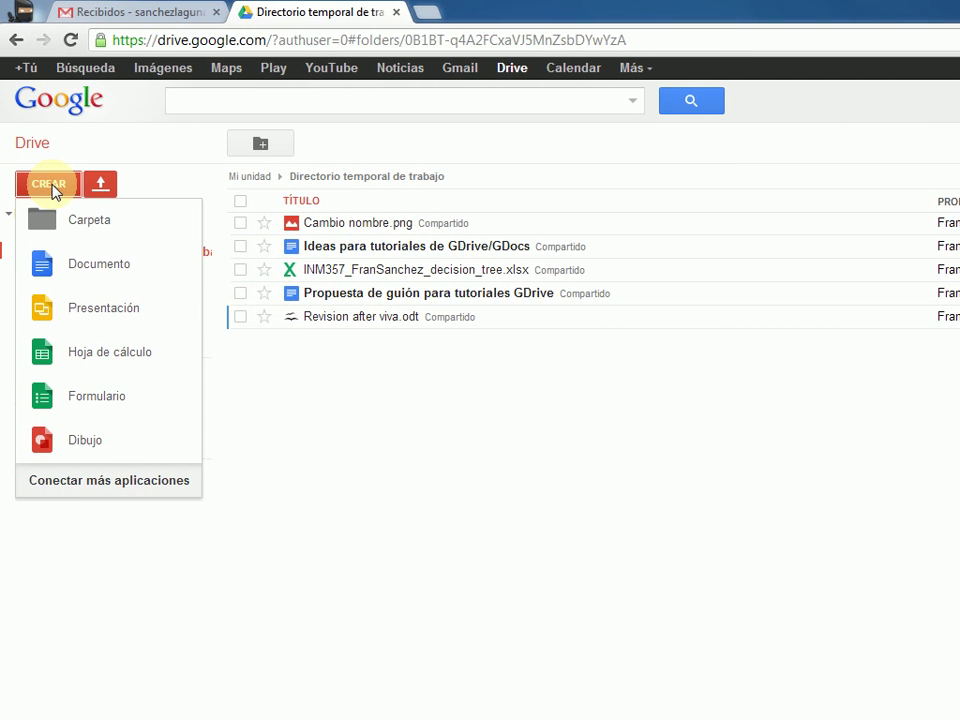
- Connect GeoGebra from Conectar más aplicaciones and accept the confirmation
{"action": "left_click", "coordinate": [98, 484]}
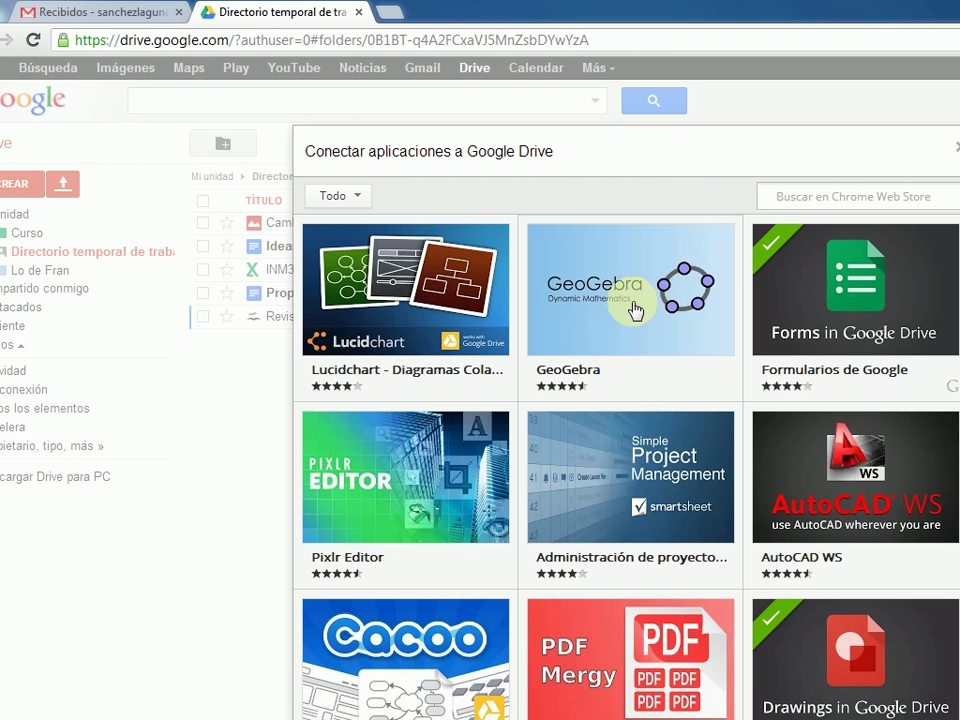
{"action": "mouse_move", "coordinate": [634, 312]}
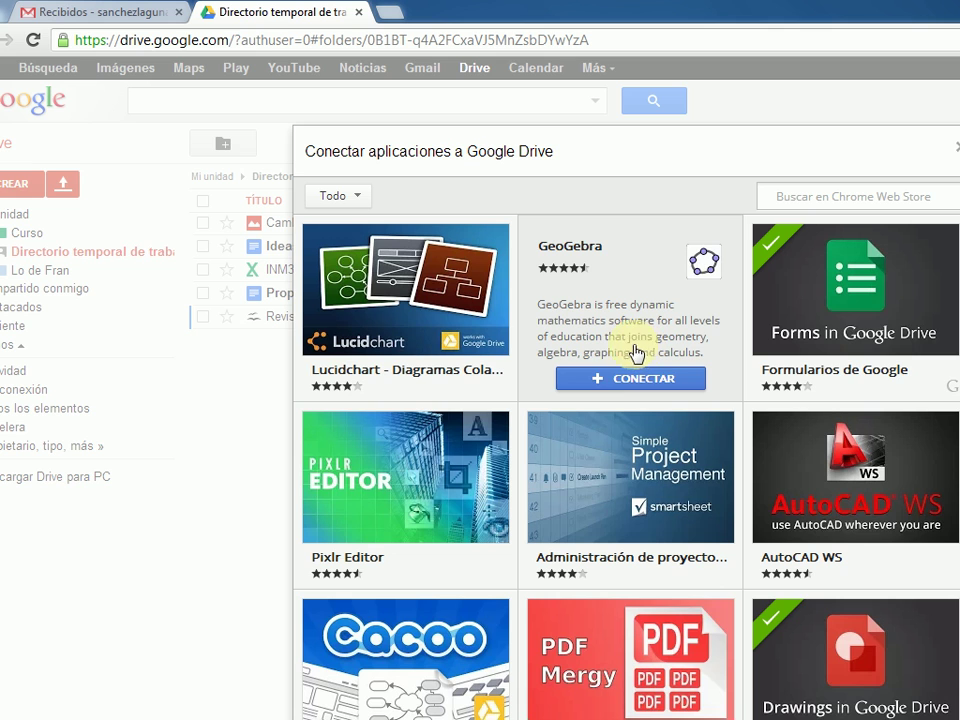
{"action": "left_click", "coordinate": [603, 380]}
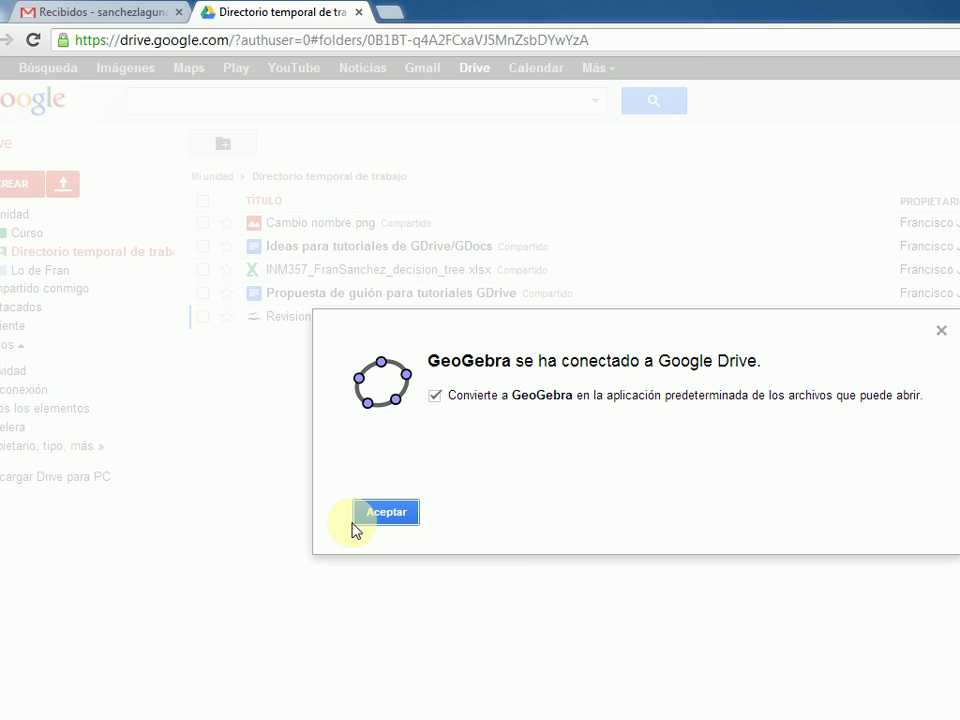
{"action": "left_click", "coordinate": [366, 514]}
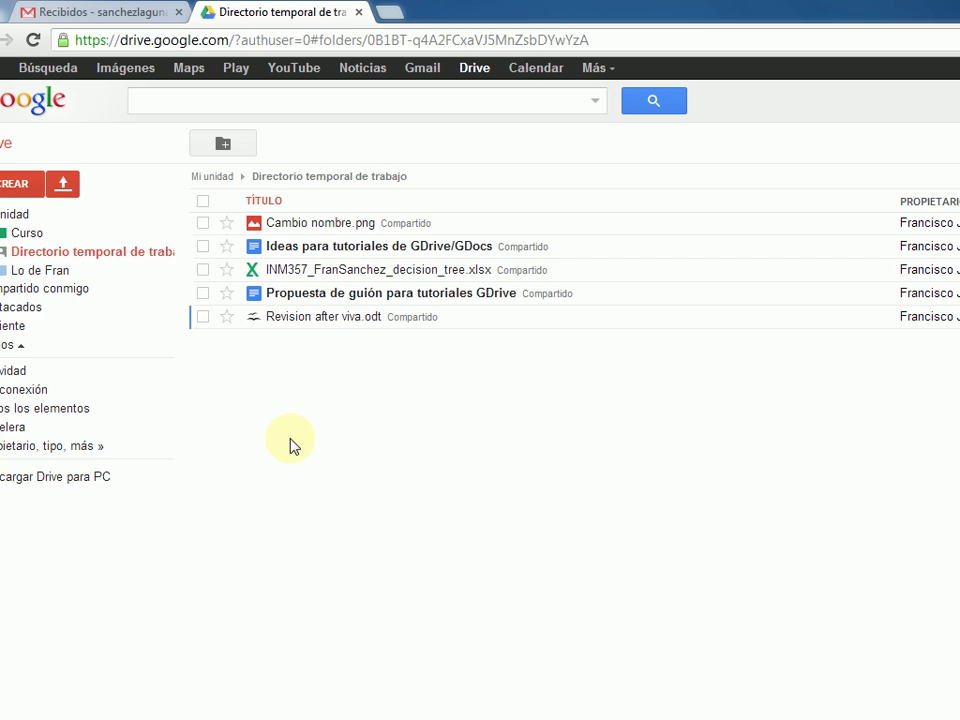
- Create a GeoGebra File in the shared folder, allow GeoGebraWeb access, then leave it unsaved
{"action": "left_click", "coordinate": [62, 190]}
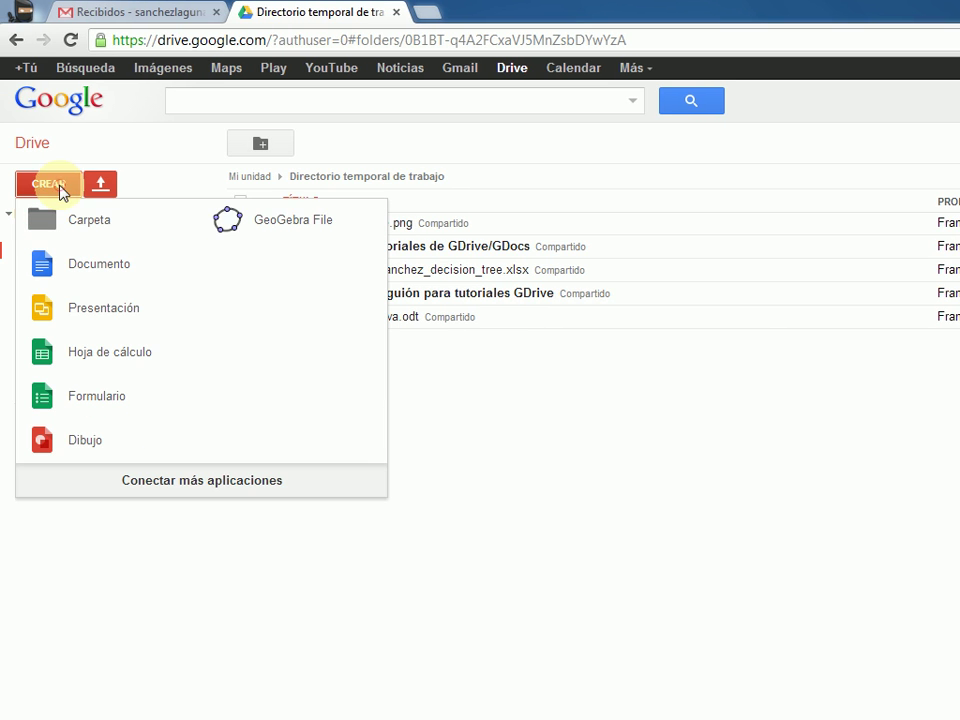
{"action": "left_click", "coordinate": [258, 228]}
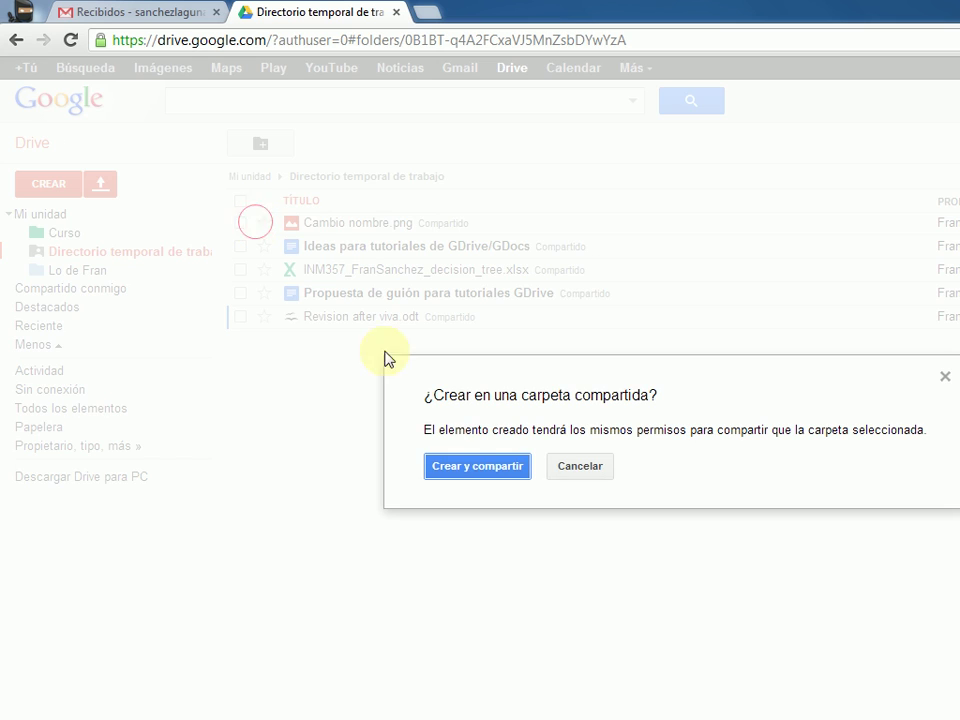
{"action": "left_click", "coordinate": [460, 467]}
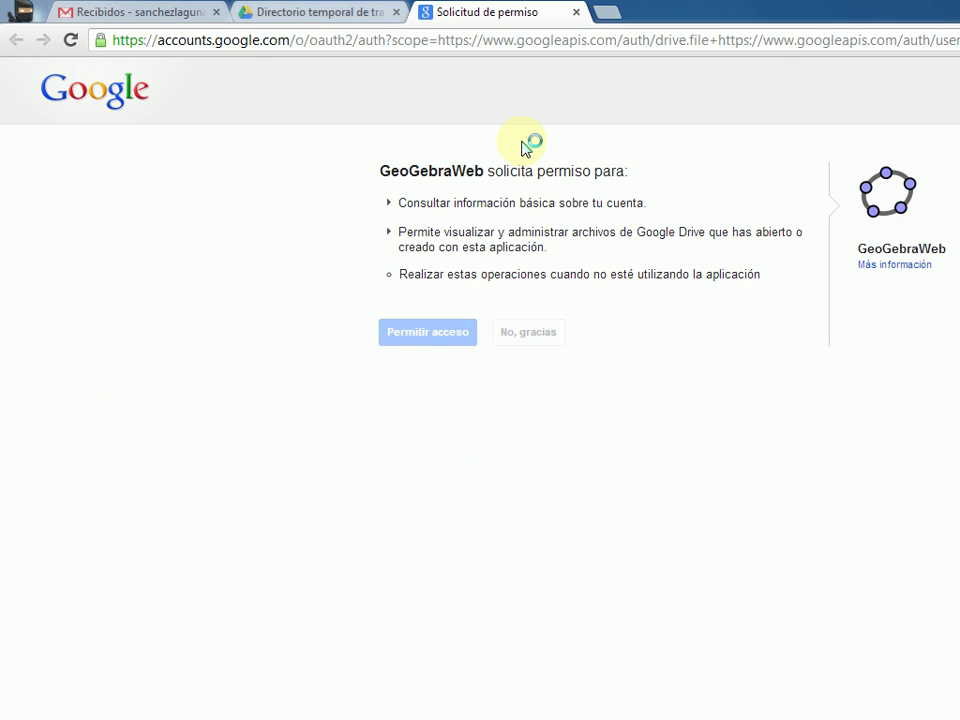
{"action": "left_click", "coordinate": [423, 340]}
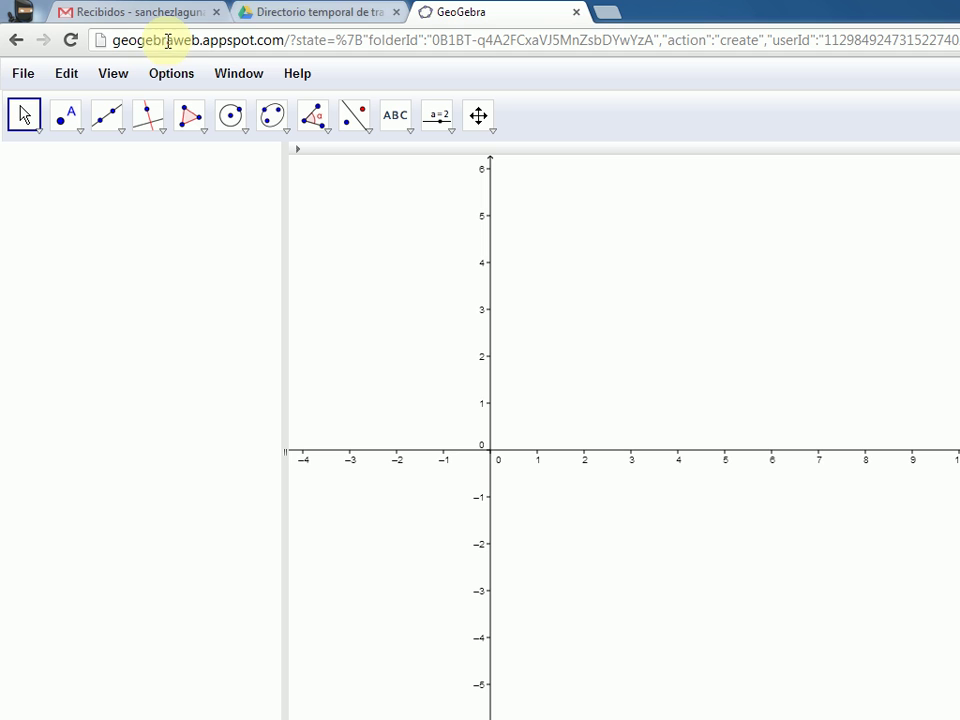
{"action": "left_click", "coordinate": [578, 13]}
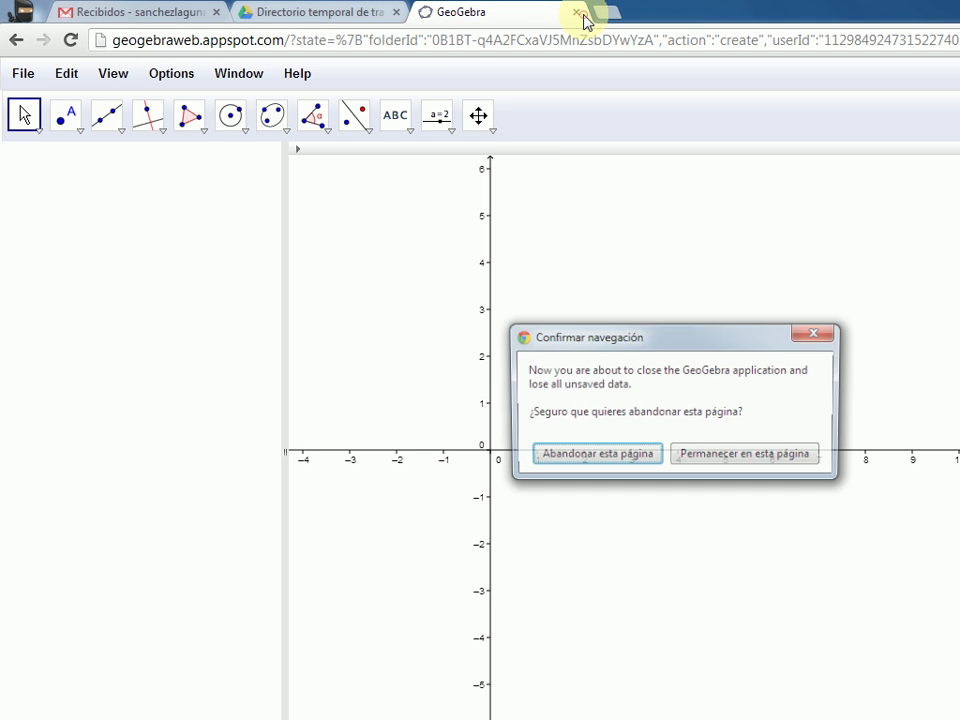
{"action": "left_click", "coordinate": [605, 453]}
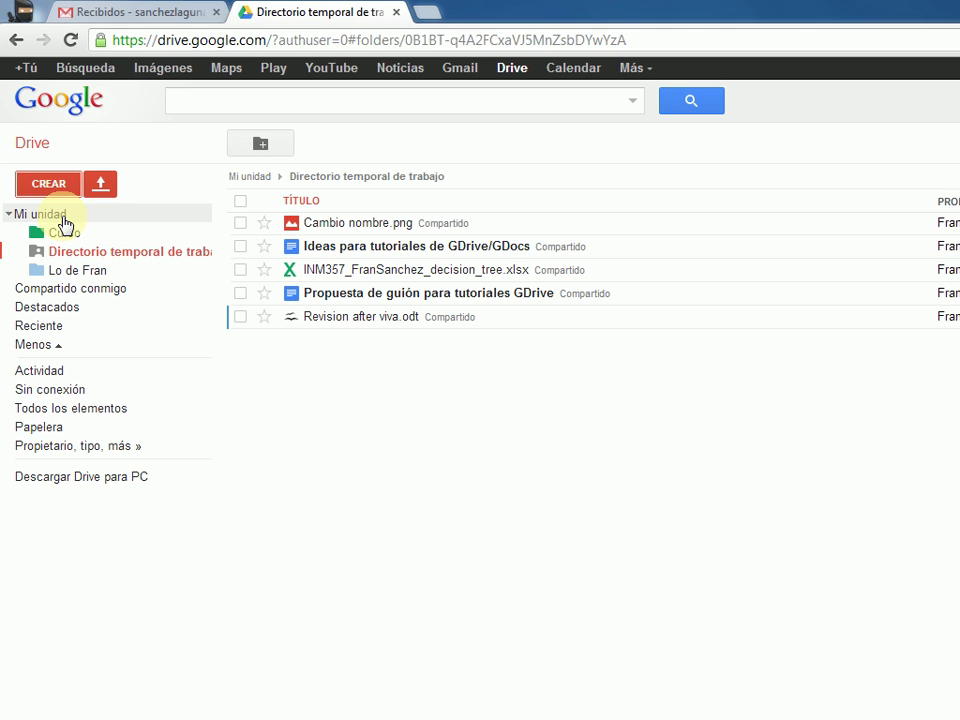
- Create a blank Documento in the shared folder using Crear y compartir
{"action": "left_click", "coordinate": [85, 252]}
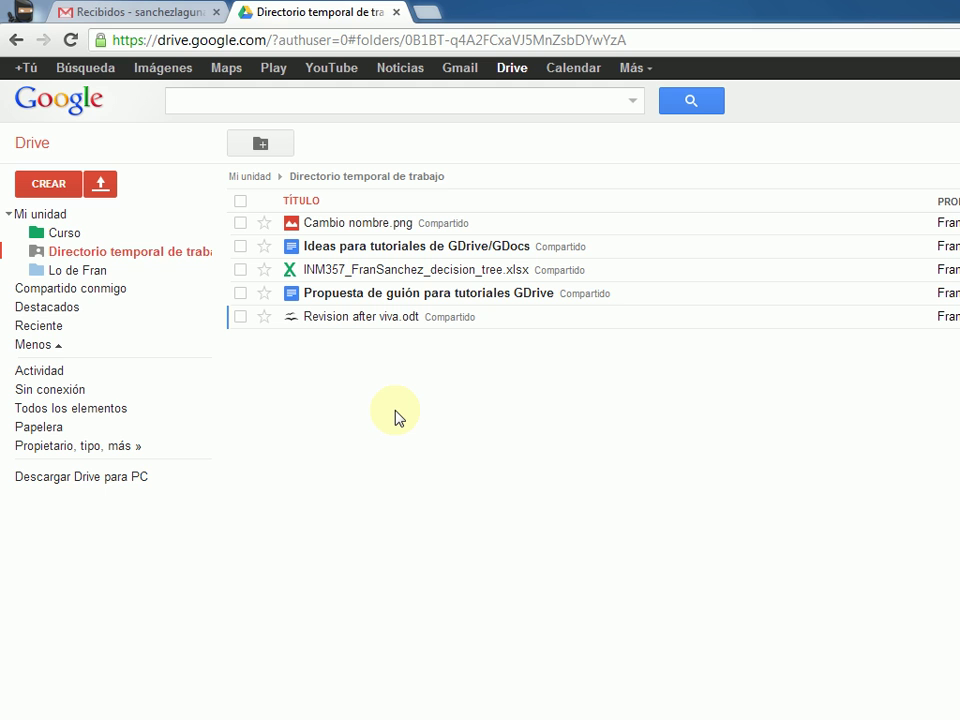
{"action": "left_click", "coordinate": [52, 185]}
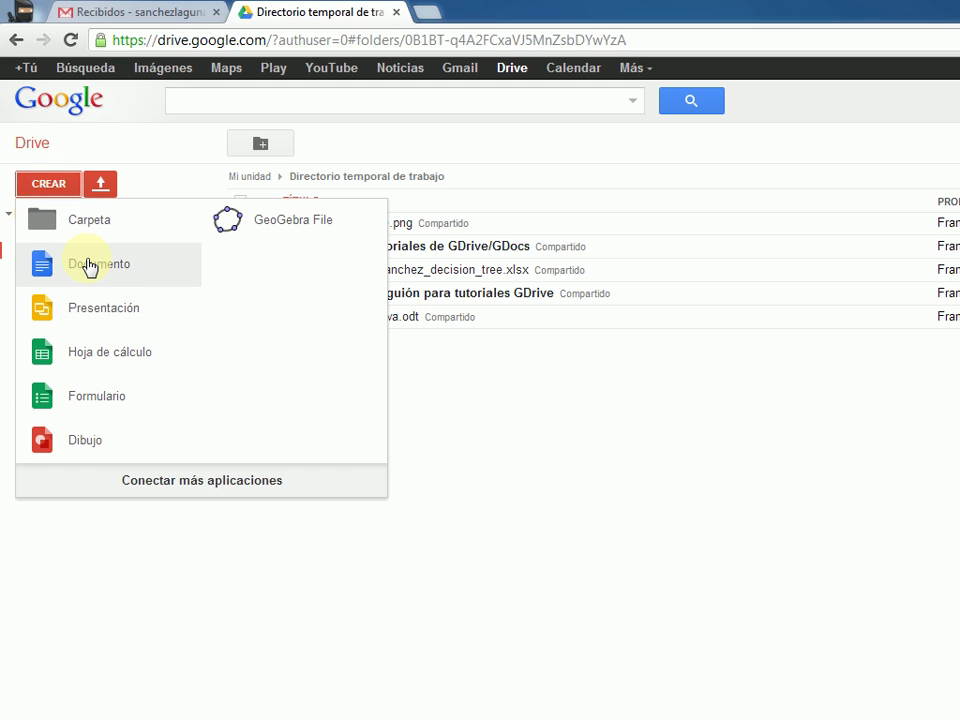
{"action": "left_click", "coordinate": [88, 266]}
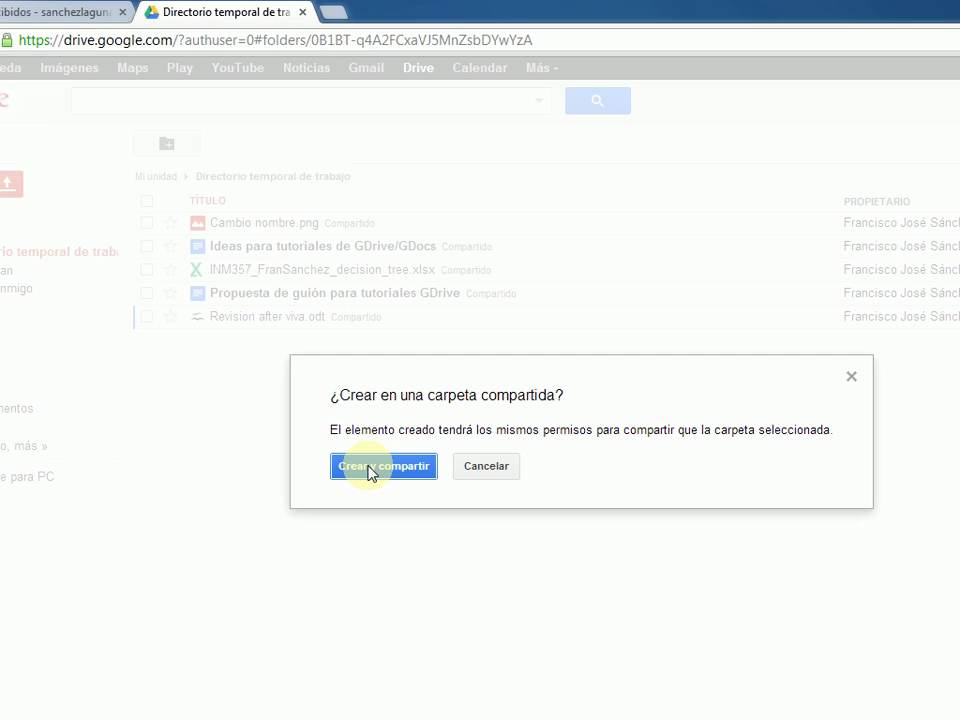
{"action": "left_click", "coordinate": [368, 468]}
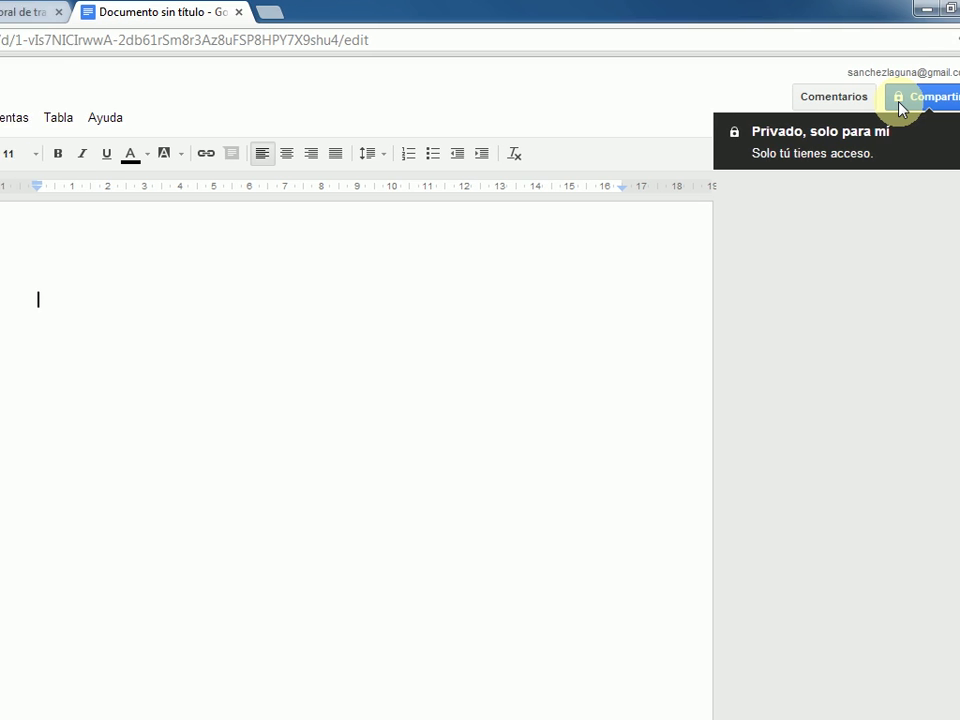
- Name the new document 'Prueba', review its sharing settings, and close it
{"action": "left_click", "coordinate": [846, 100]}
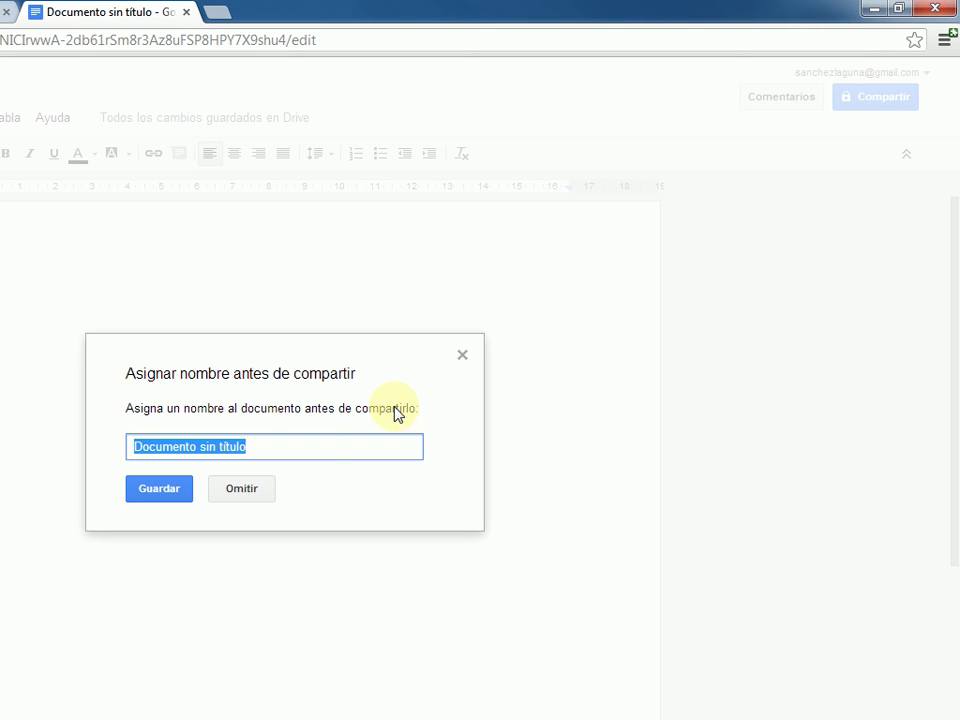
{"action": "type", "text": "Prueba"}
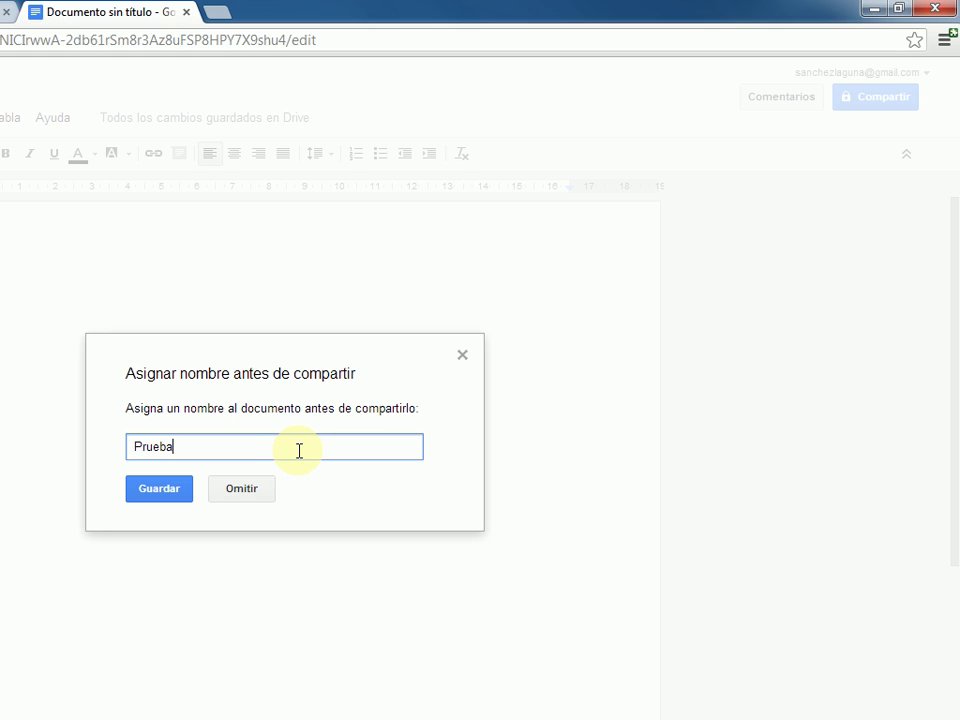
{"action": "key", "text": "Return"}
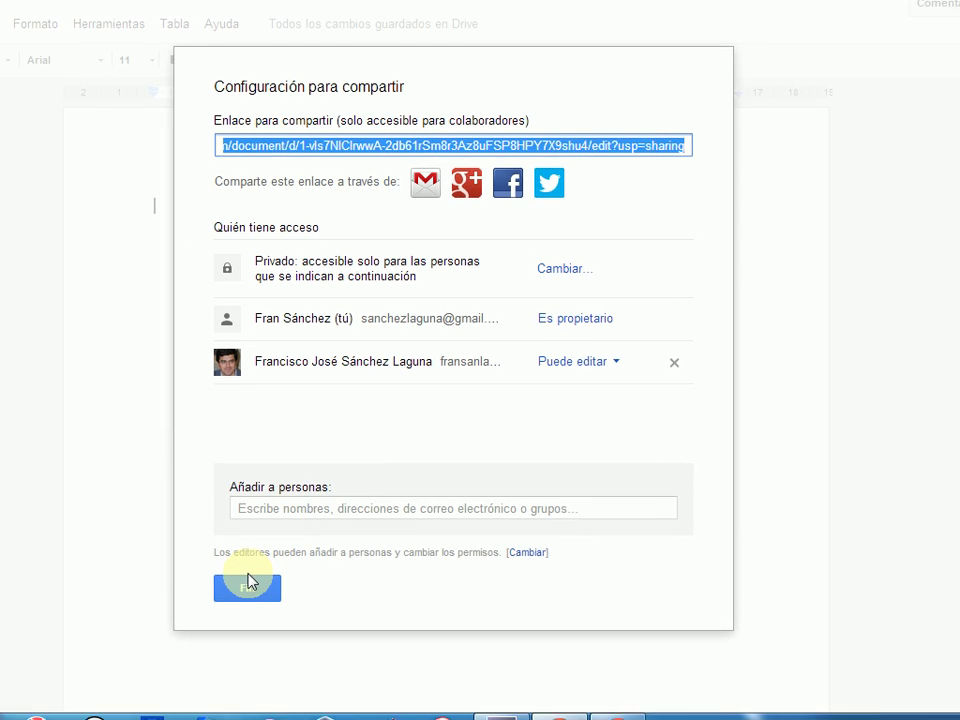
{"action": "left_click", "coordinate": [258, 558]}
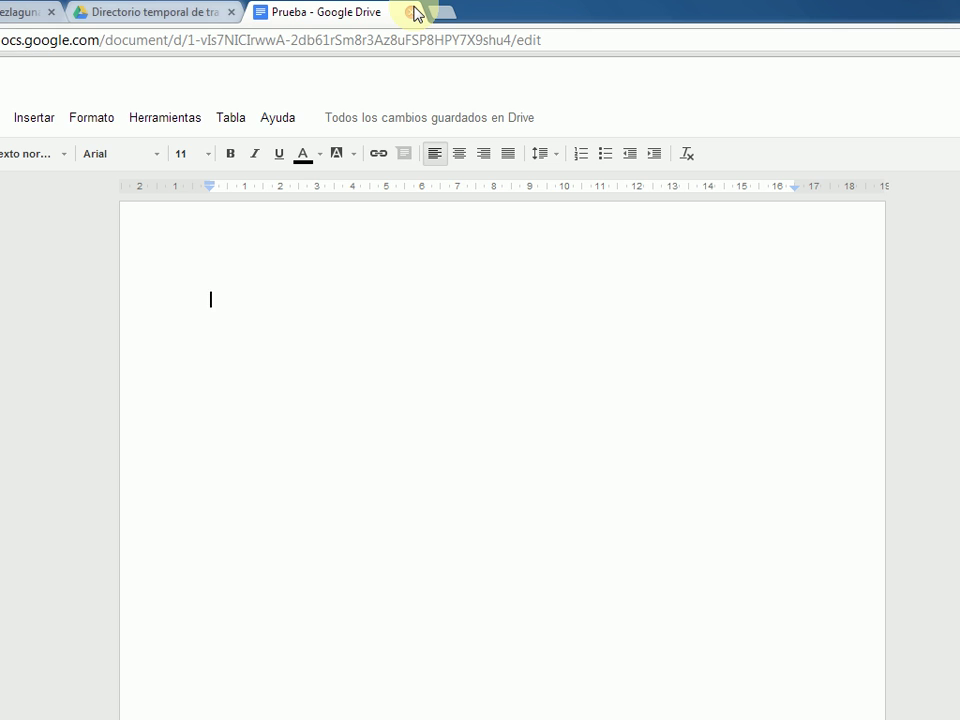
{"action": "left_click", "coordinate": [415, 14]}
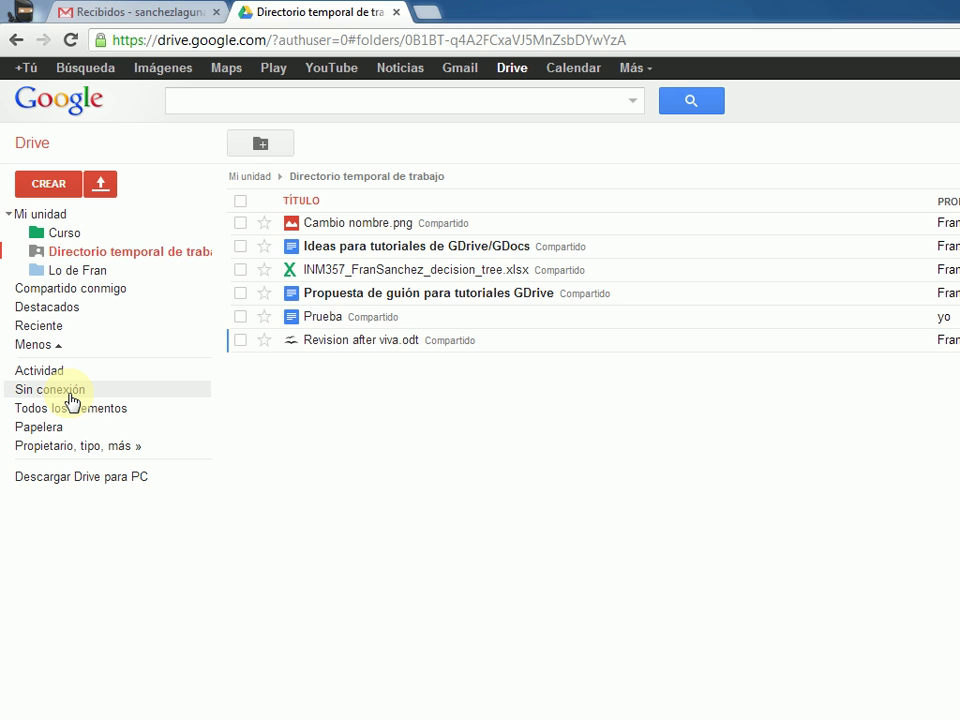
- Go to the Sin conexión page from the left sidebar
{"action": "left_click", "coordinate": [72, 399]}
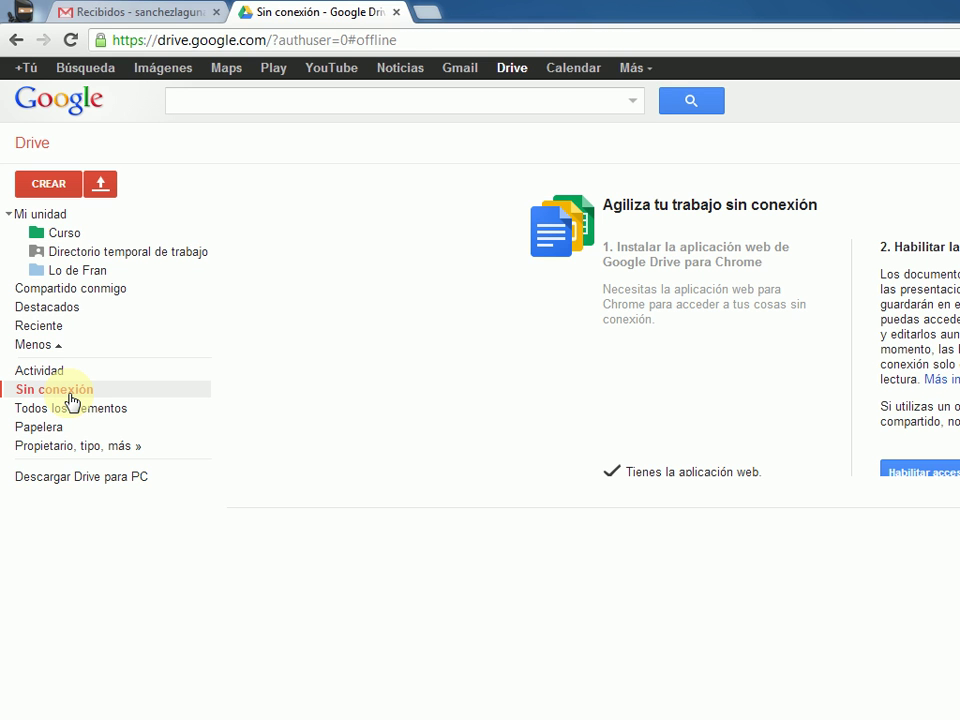